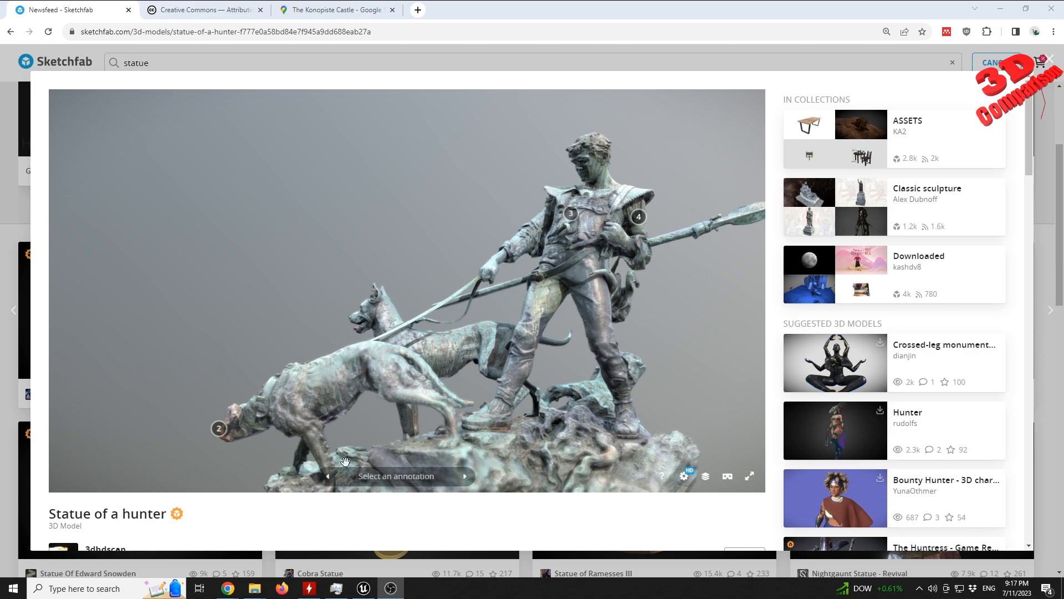
Read the Statue of a hunter model page for its address, author, polygon counts, photo description and license.
click(288, 34)
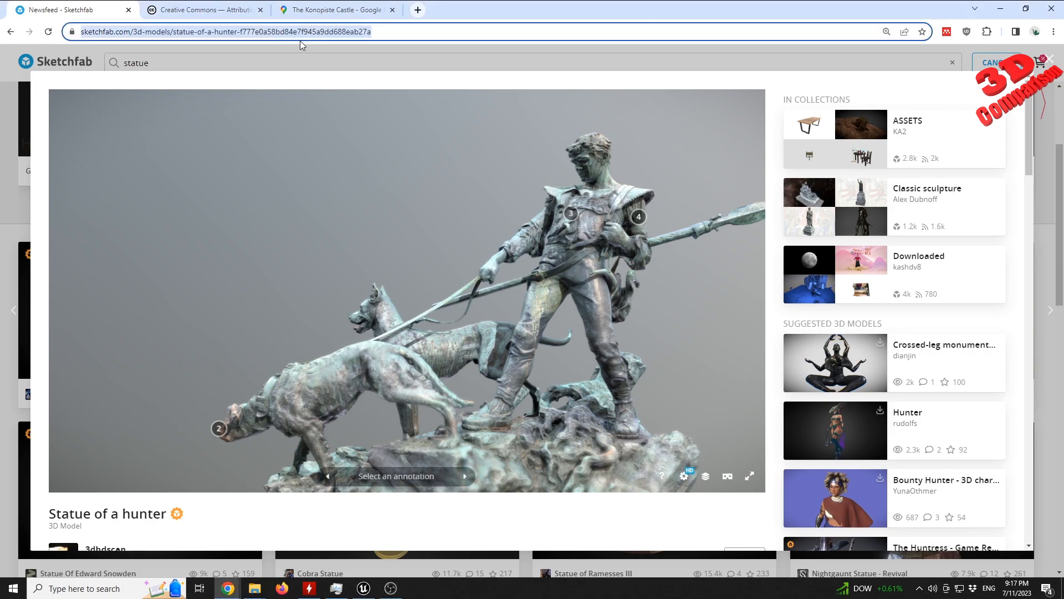
click(737, 523)
scroll(736, 513, down, 5)
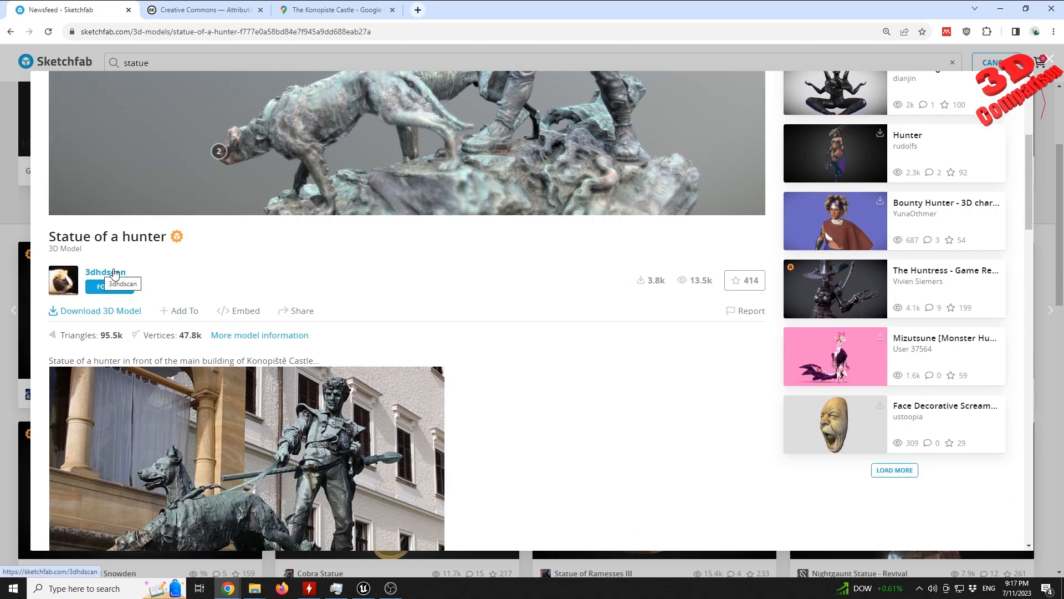
scroll(451, 399, down, 4)
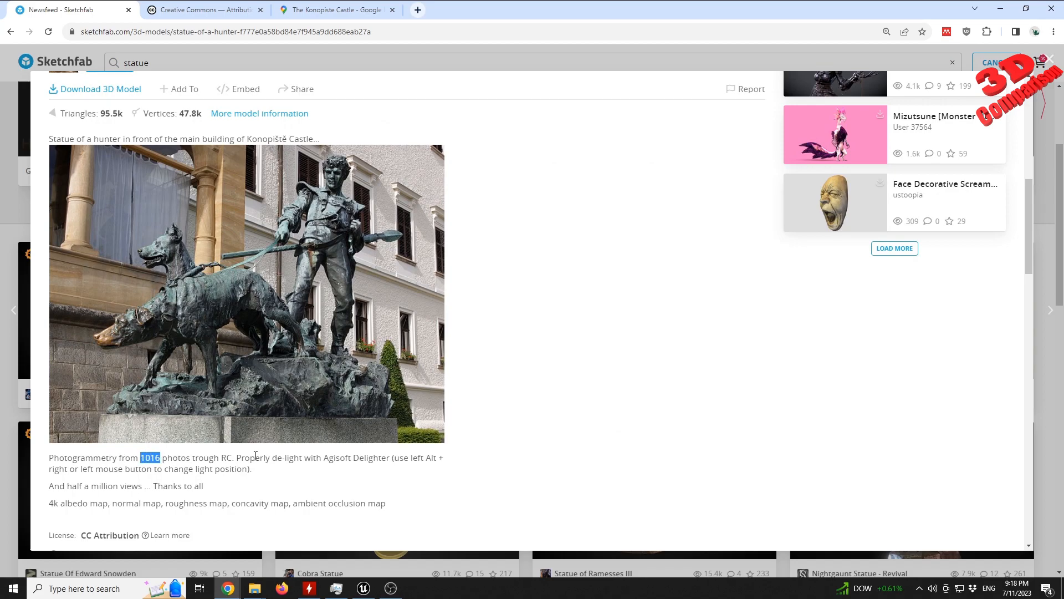
scroll(259, 303, up, 2)
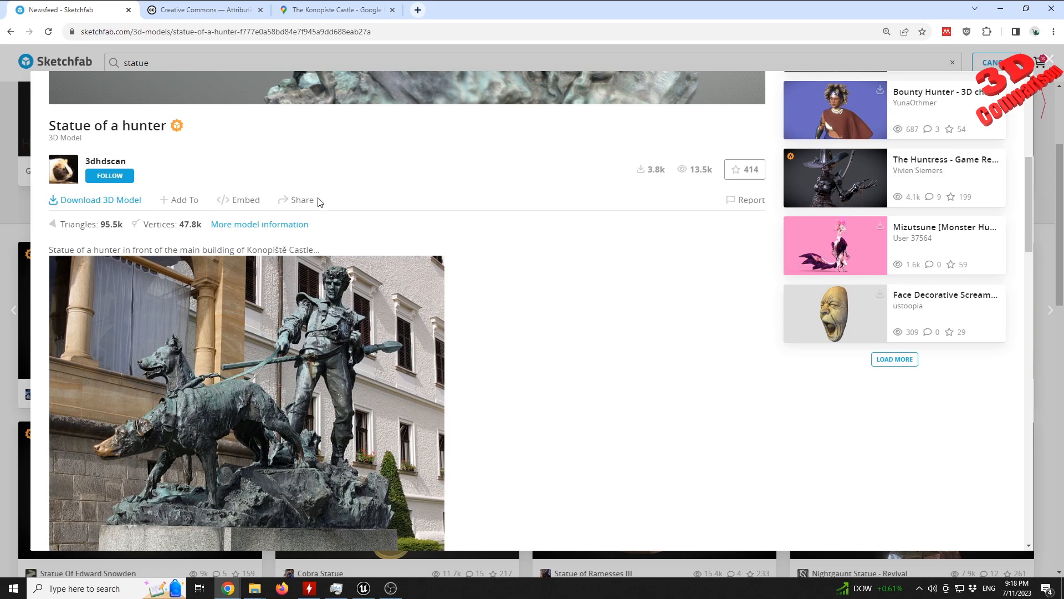
Examine the real statue in the Google Maps panorama of the Konopiste Castle, and the castle's location relative to Prague.
click(333, 10)
drag(585, 314, 546, 349)
drag(340, 354, 607, 266)
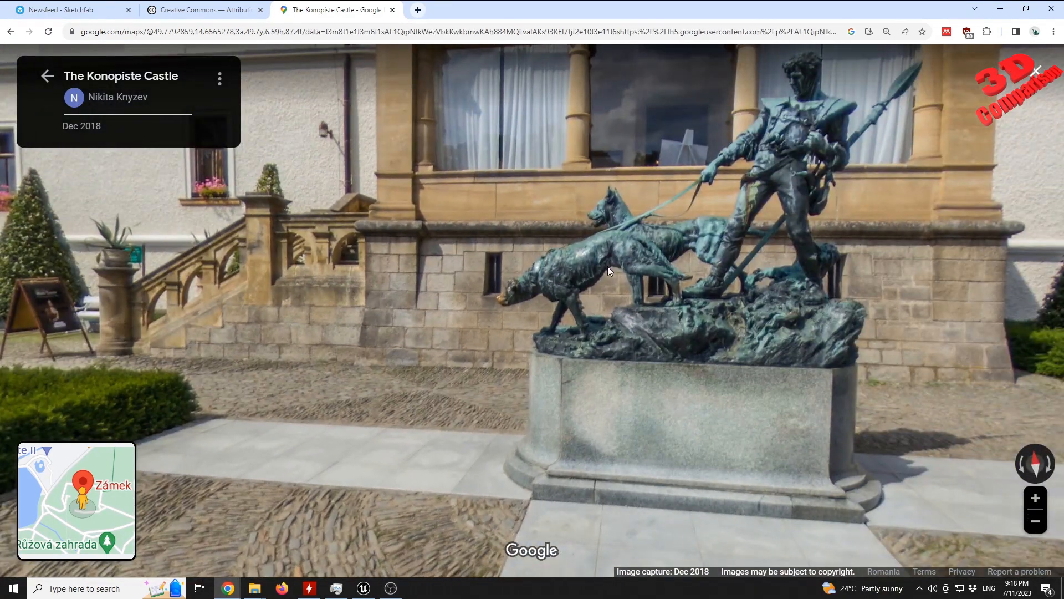
key(Escape)
scroll(603, 255, down, 5)
scroll(605, 260, down, 4)
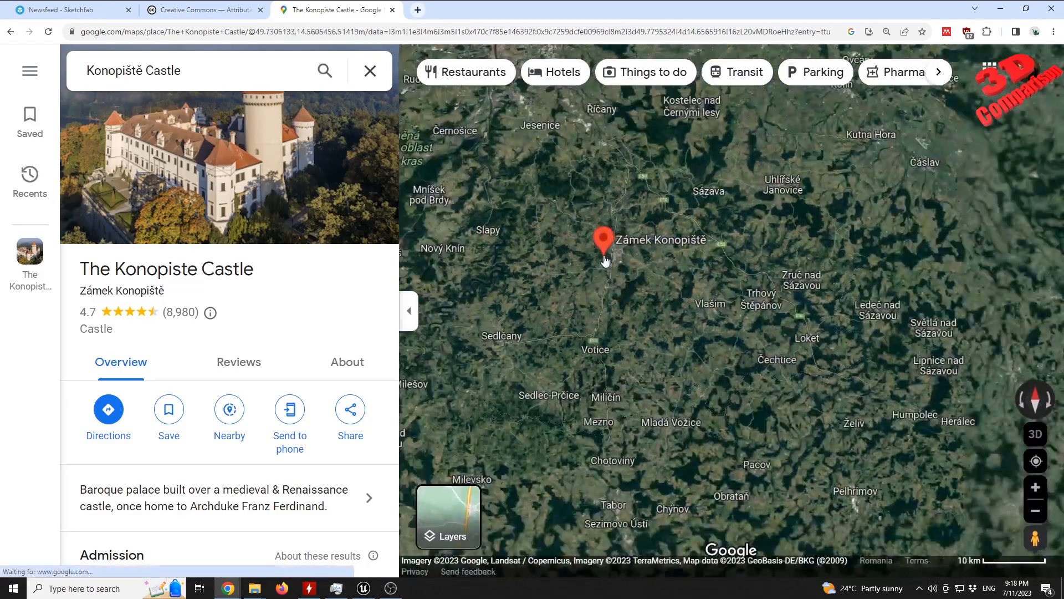
scroll(605, 260, down, 4)
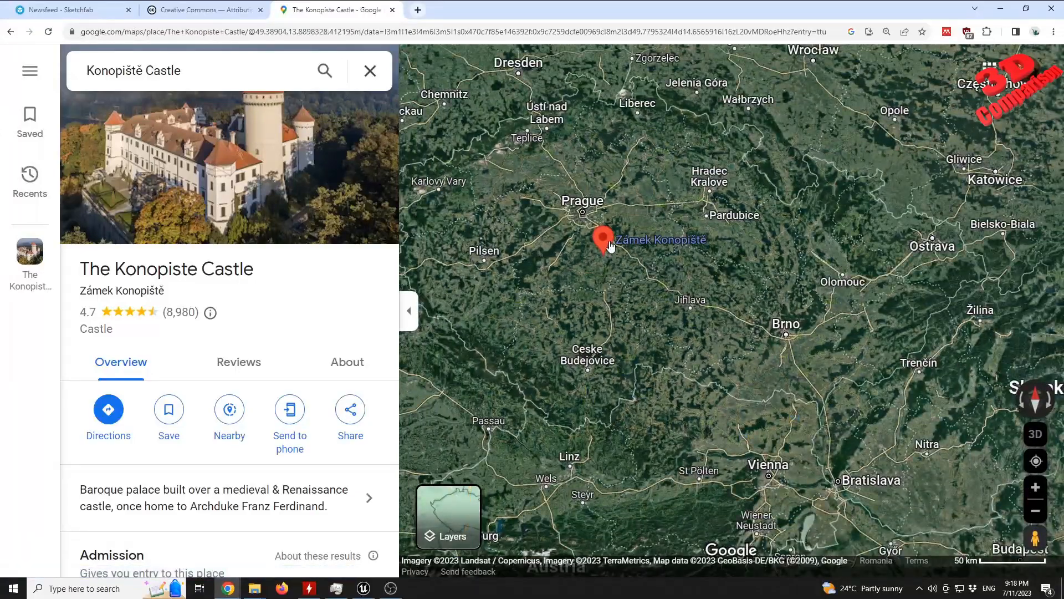
scroll(611, 246, up, 3)
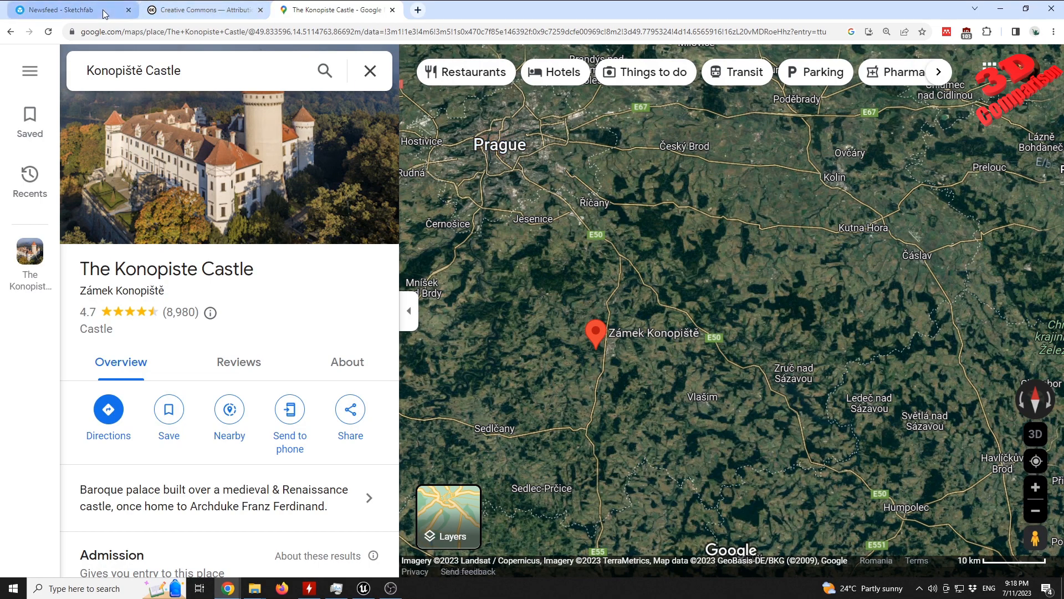
Return to the Sketchfab model and examine the hunter figure up close in full screen.
click(72, 9)
scroll(573, 437, up, 6)
drag(574, 433, 536, 387)
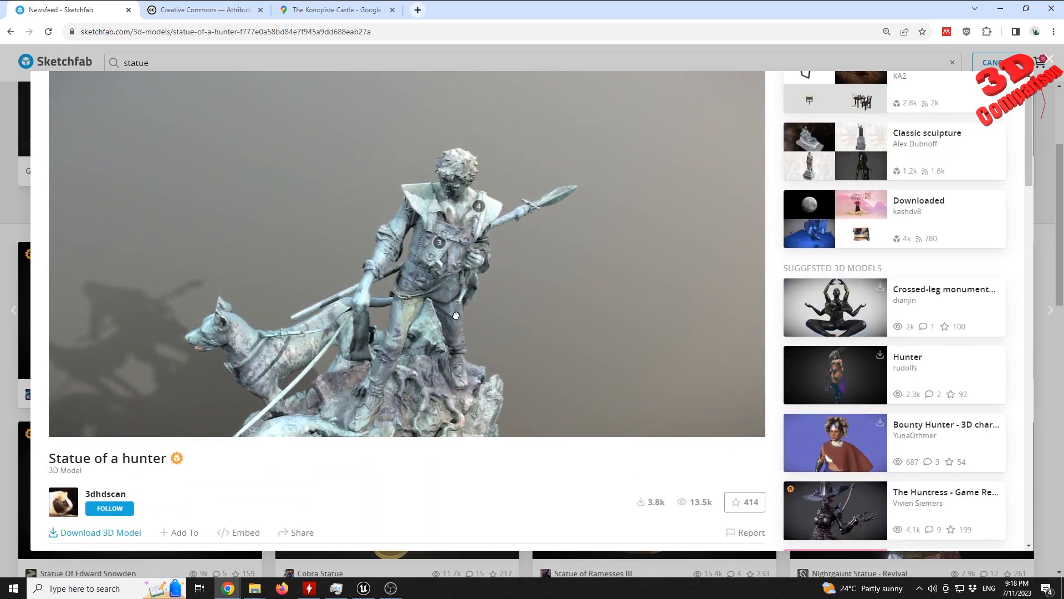
scroll(507, 292, up, 4)
scroll(508, 292, up, 2)
right_drag(508, 292, 416, 250)
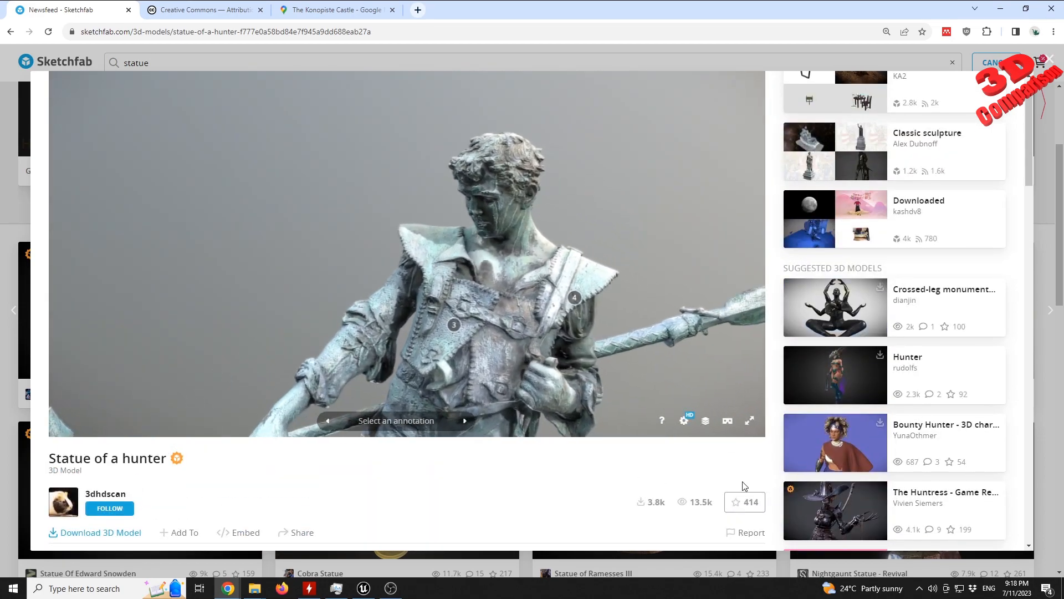
click(750, 422)
right_drag(696, 380, 543, 215)
drag(543, 379, 552, 370)
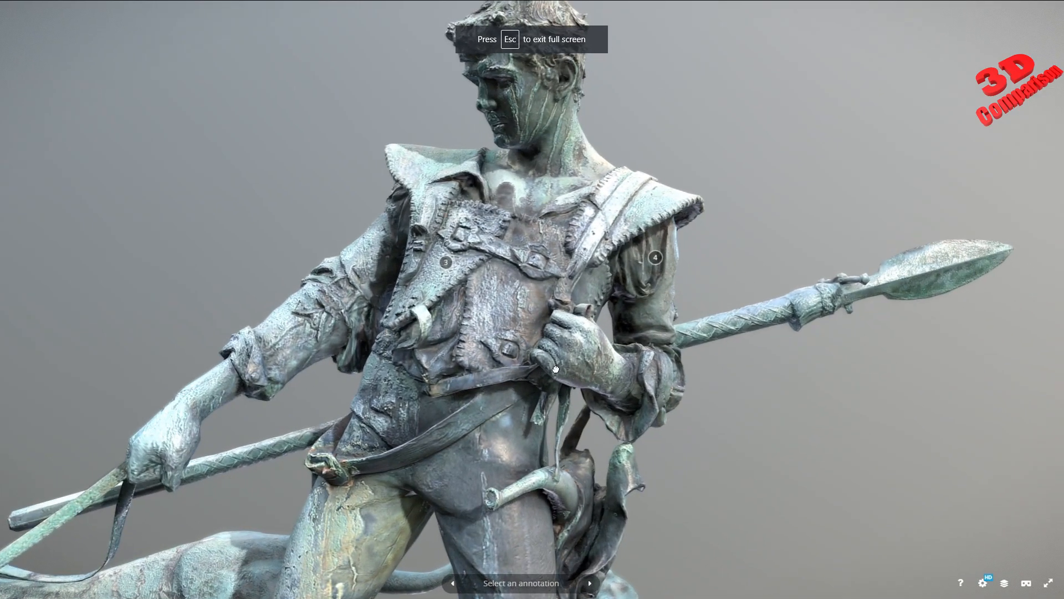
Inspect the statue's wireframe and base color in the Model Inspector, and return to the final render.
click(1009, 590)
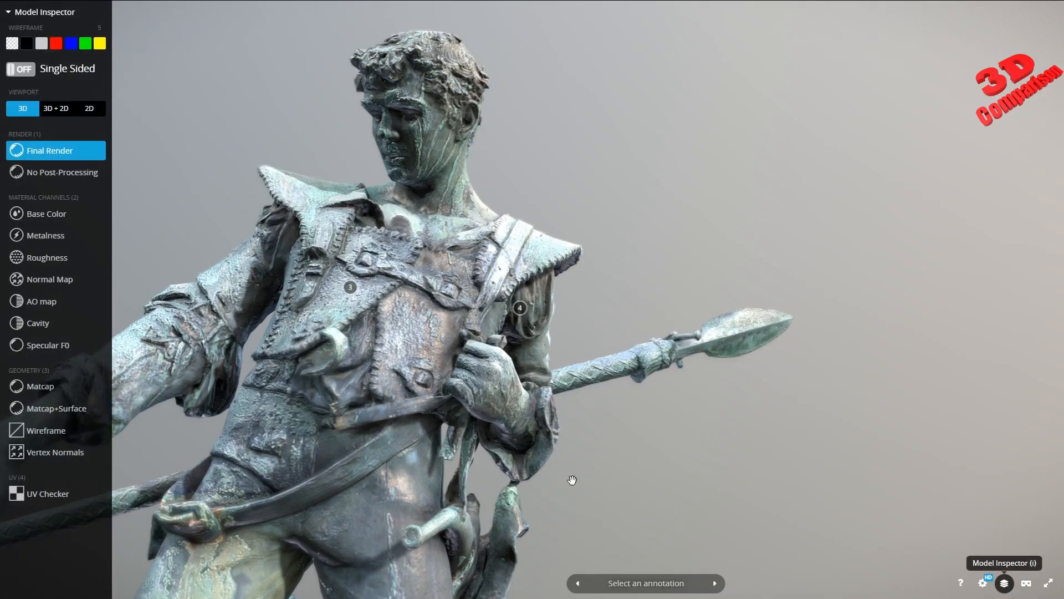
click(62, 430)
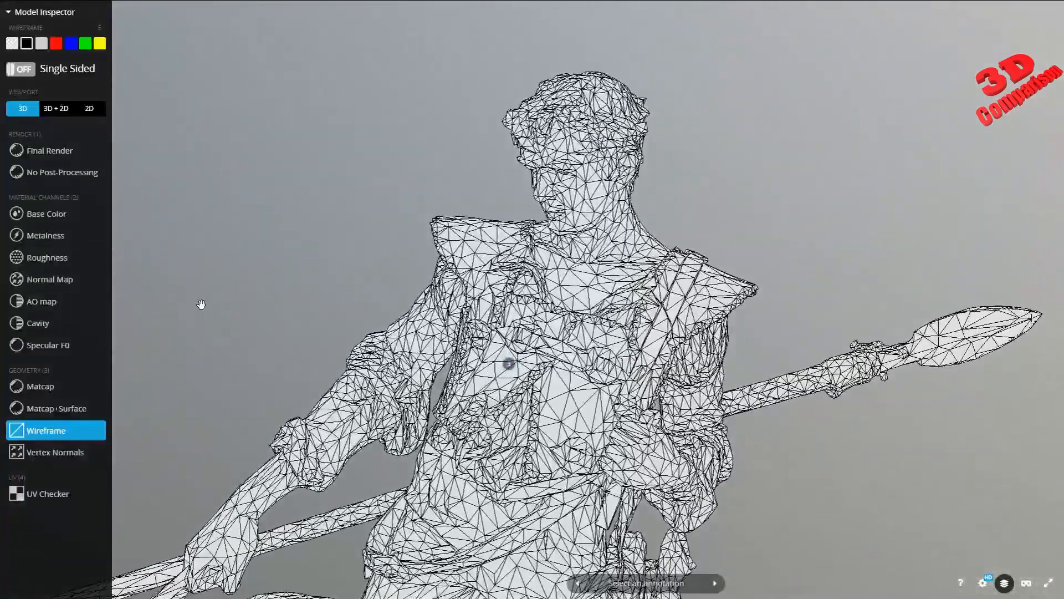
click(40, 215)
click(61, 154)
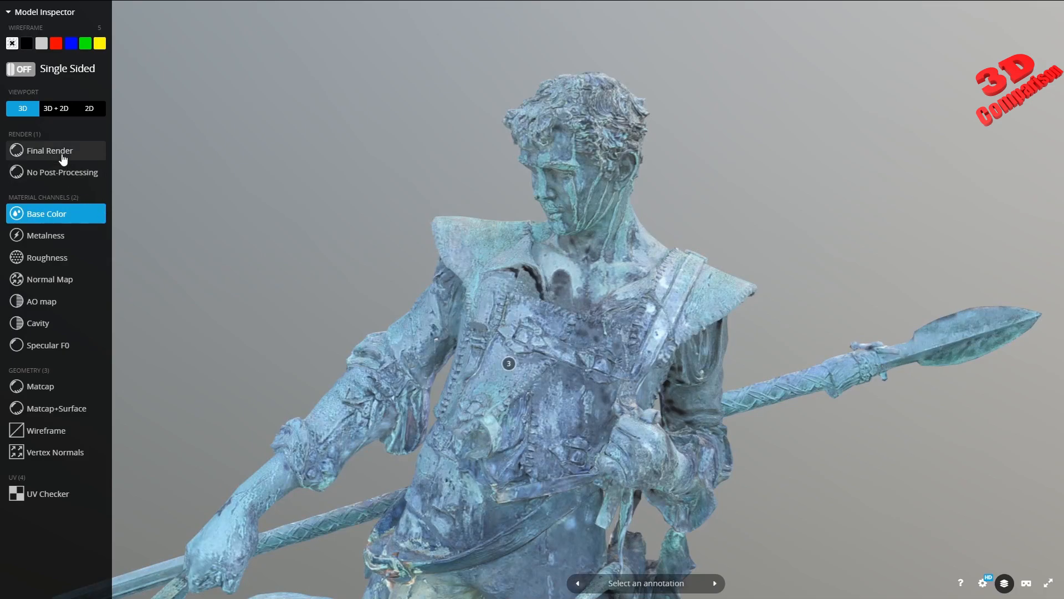
Examine the whole statue with both dogs from several sides, and leave the full-screen view.
scroll(582, 313, down, 3)
right_drag(538, 422, 596, 356)
drag(596, 356, 546, 355)
scroll(546, 355, down, 5)
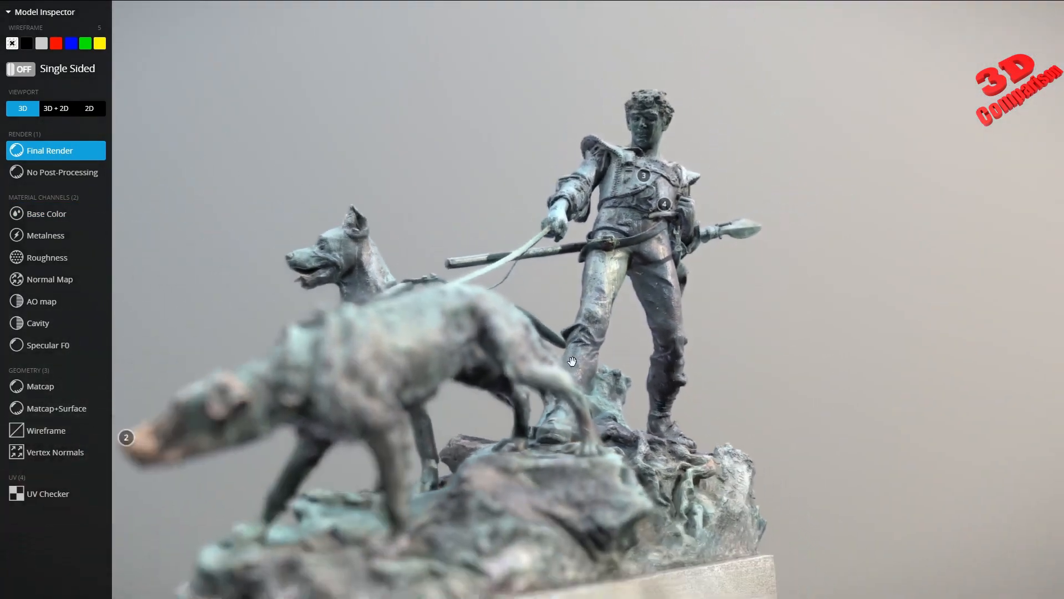
right_drag(532, 360, 626, 345)
mouse_move(565, 351)
mouse_down()
mouse_move(663, 355)
mouse_move(604, 374)
mouse_up()
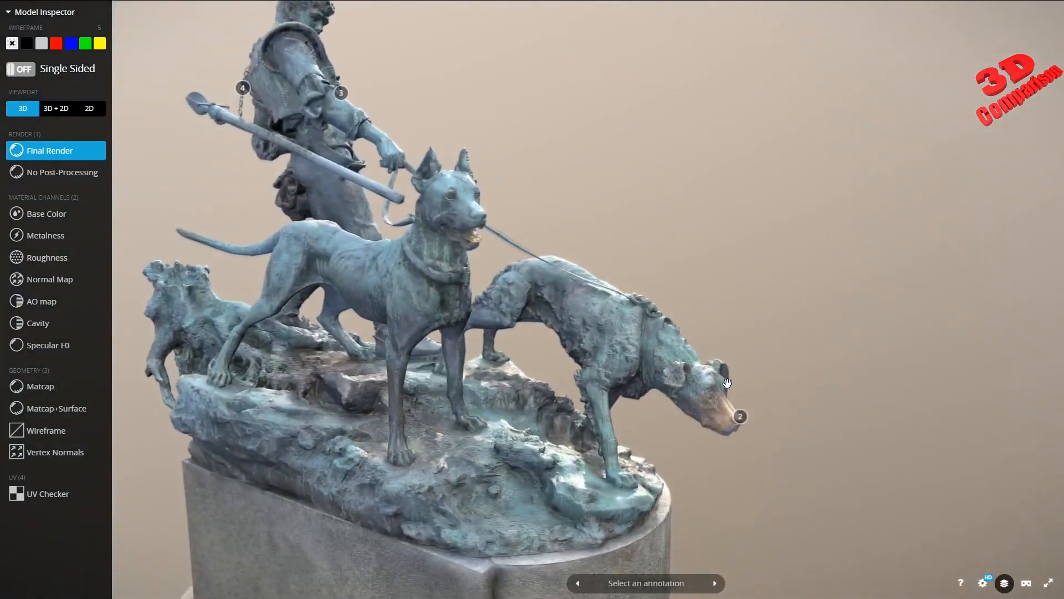
key(Escape)
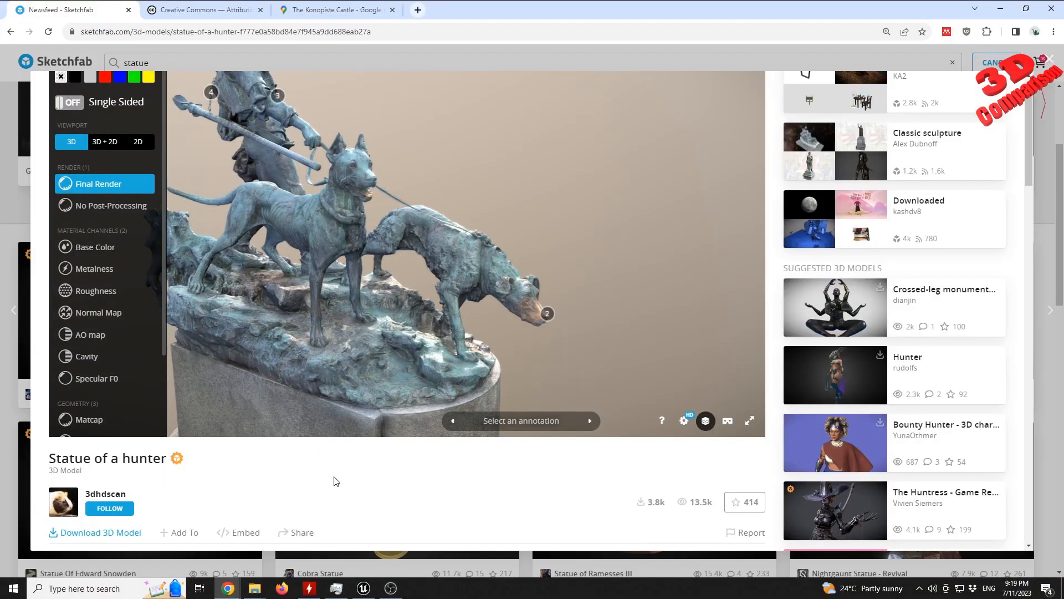
Switch to Unreal Engine, show the 3Dmodels content folder, and bring the downloaded statue-of-a-hunter folder window beside it.
click(372, 592)
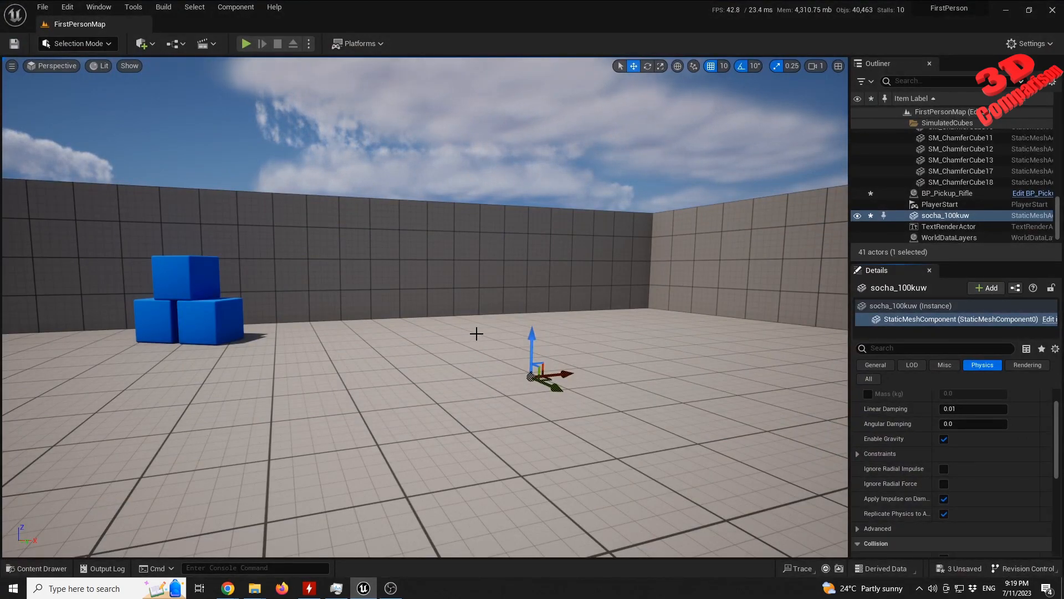
key(ctrl+space)
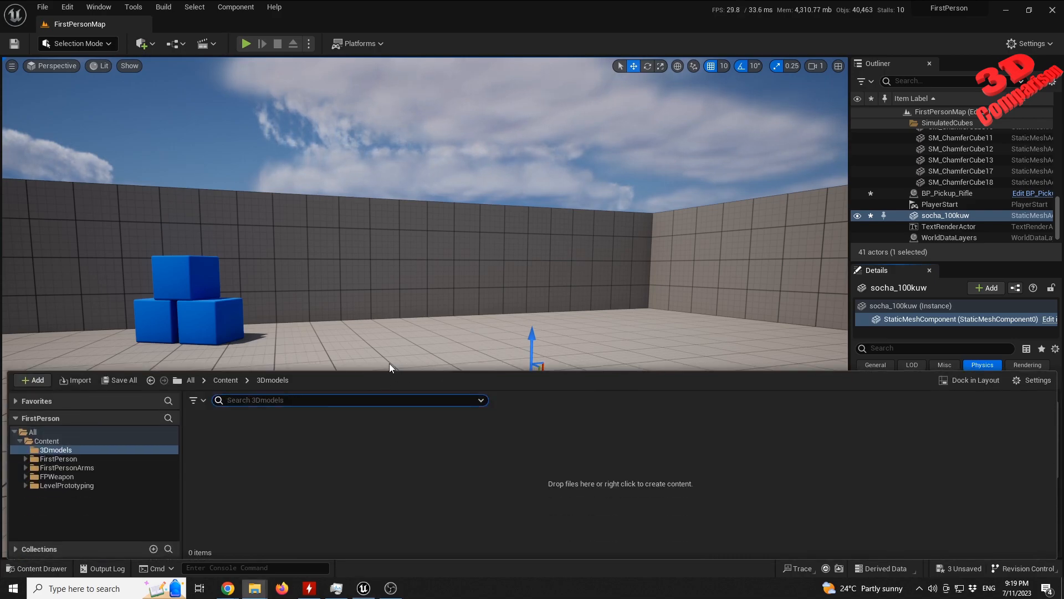
right_click(244, 436)
click(237, 458)
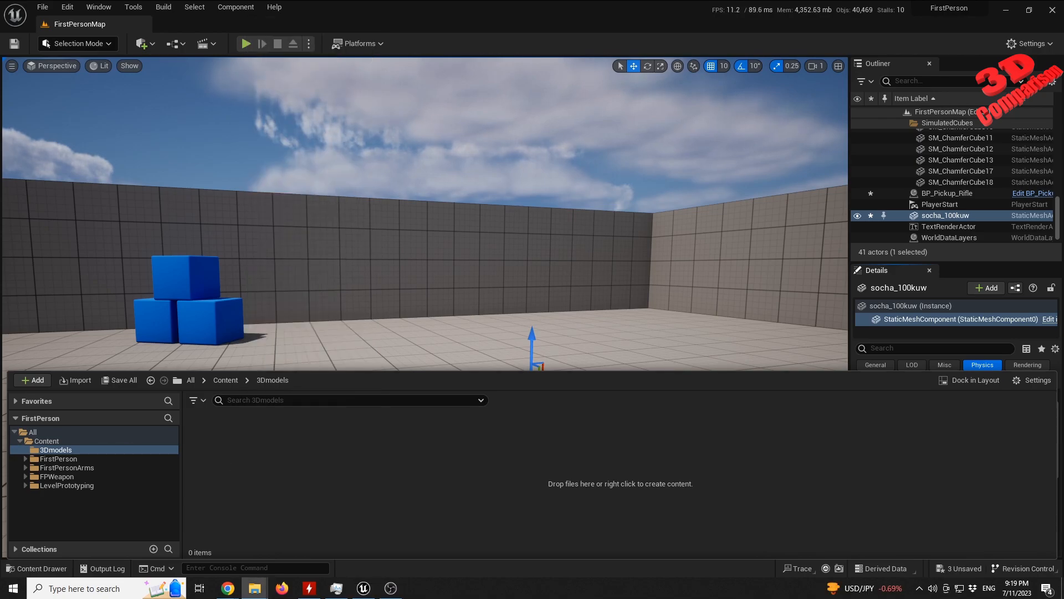
drag(0, 174, 684, 167)
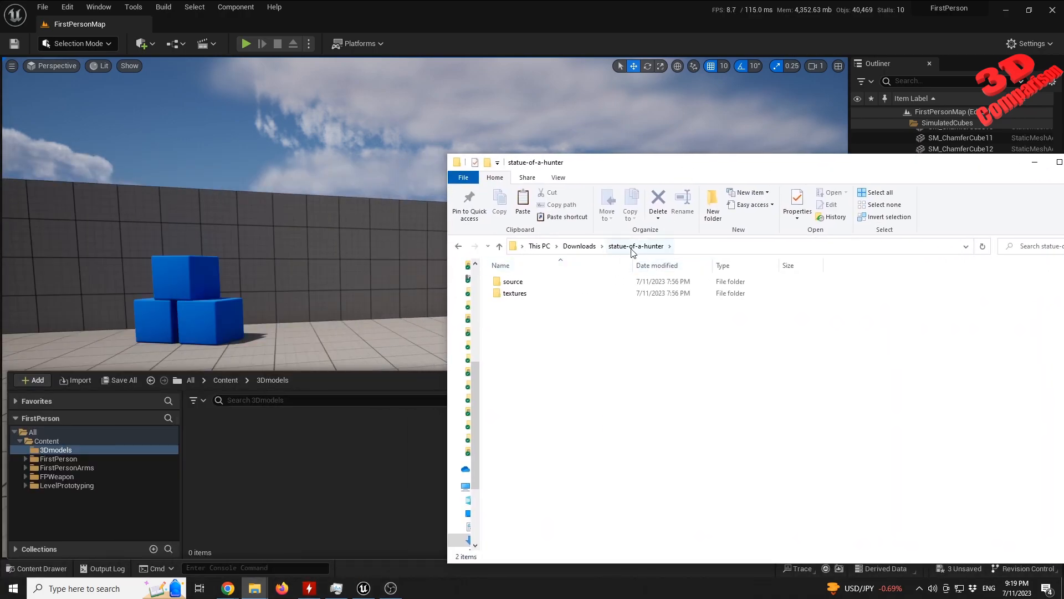
Import the socha_100kuw mesh and its six texture maps from source/3dhdscan_konopiste_statue into 3Dmodels, using the same settings for subsequent files.
double_click(510, 283)
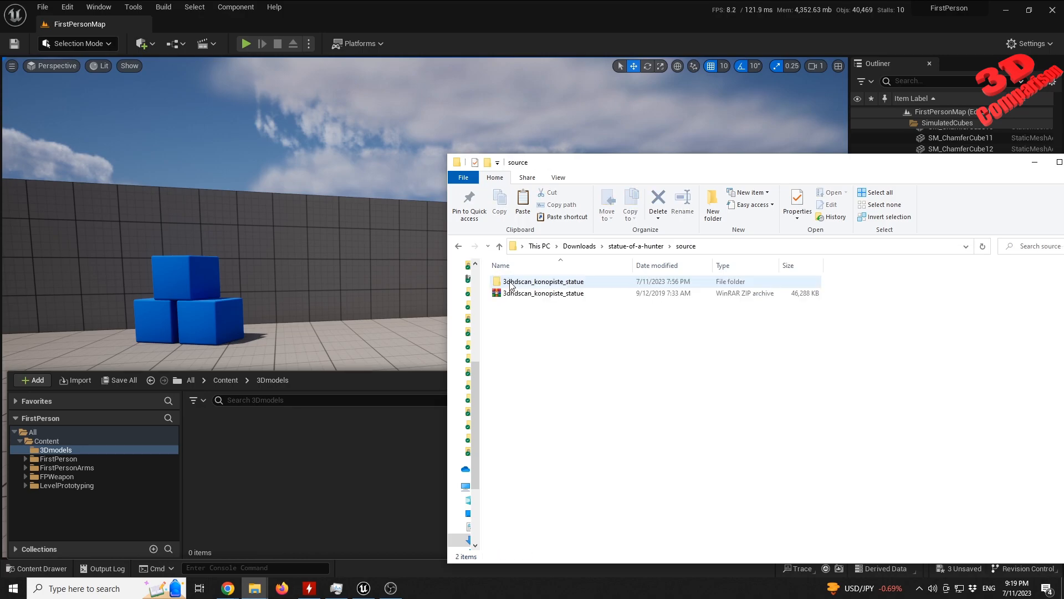
double_click(543, 283)
click(591, 306)
shift+click(954, 284)
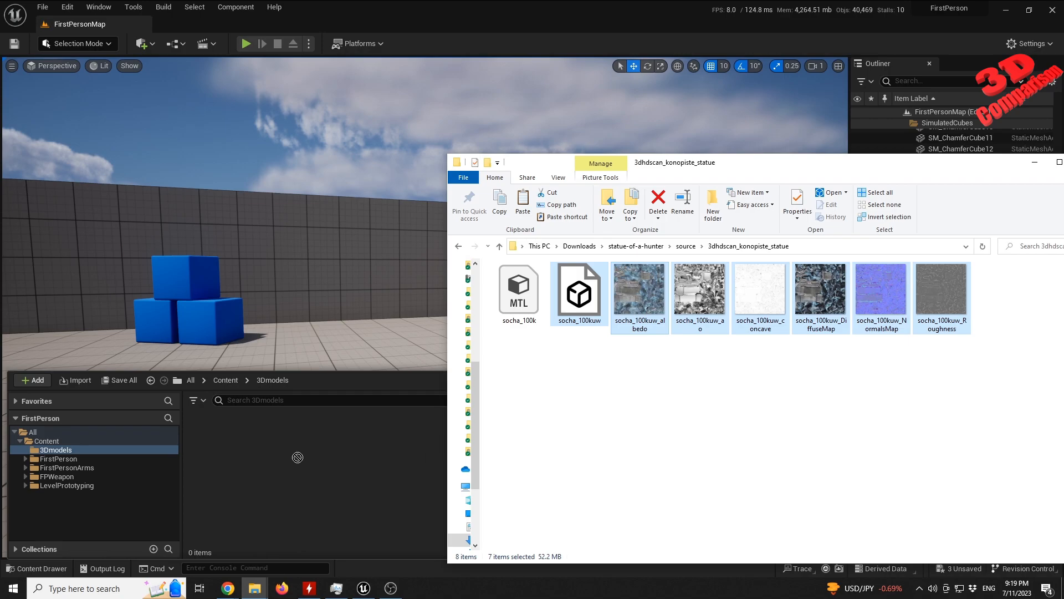
drag(291, 461, 291, 461)
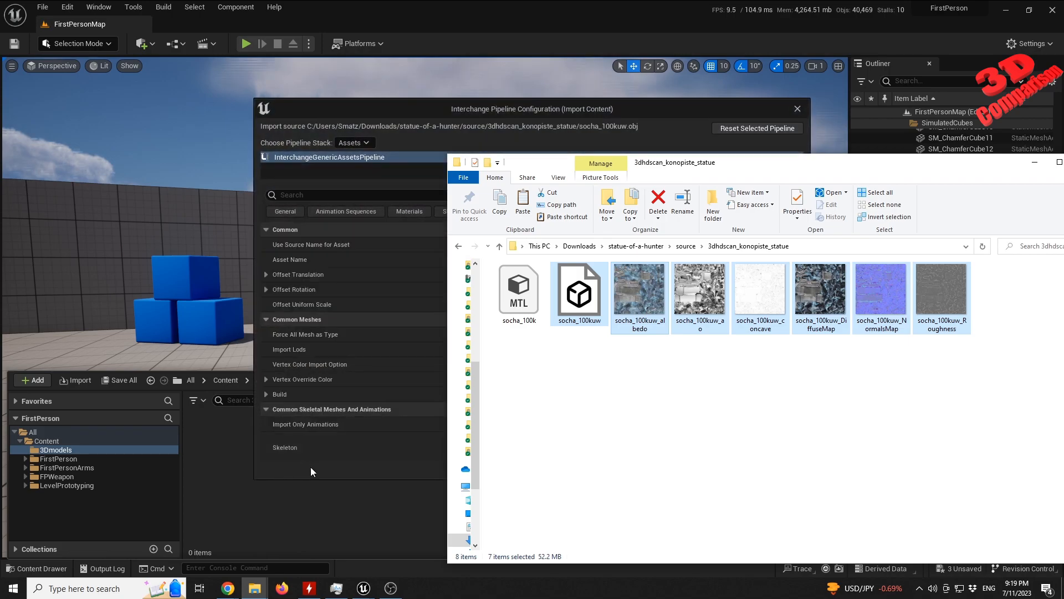
click(395, 110)
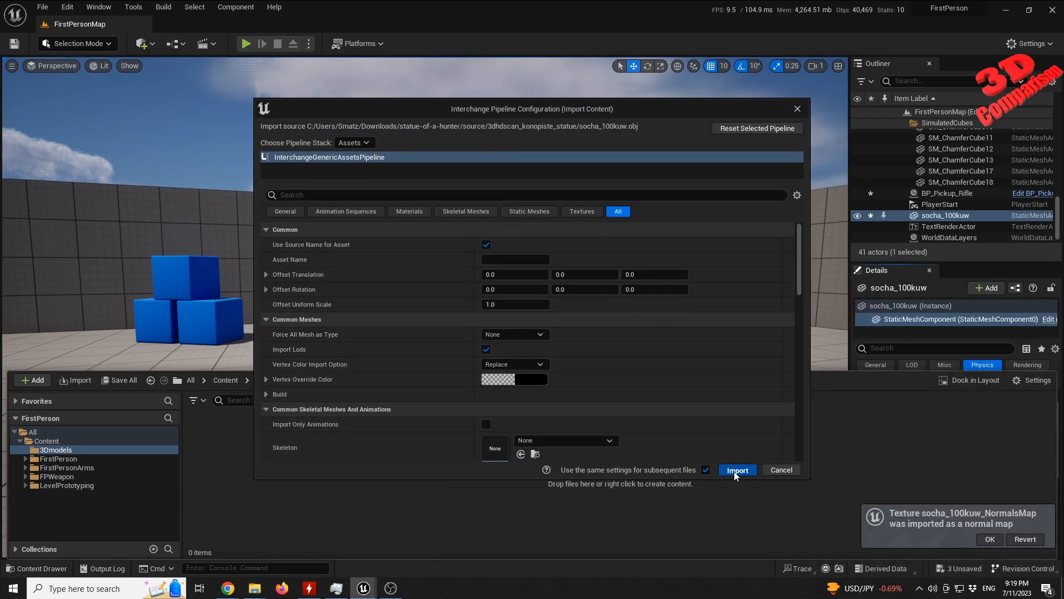
click(734, 471)
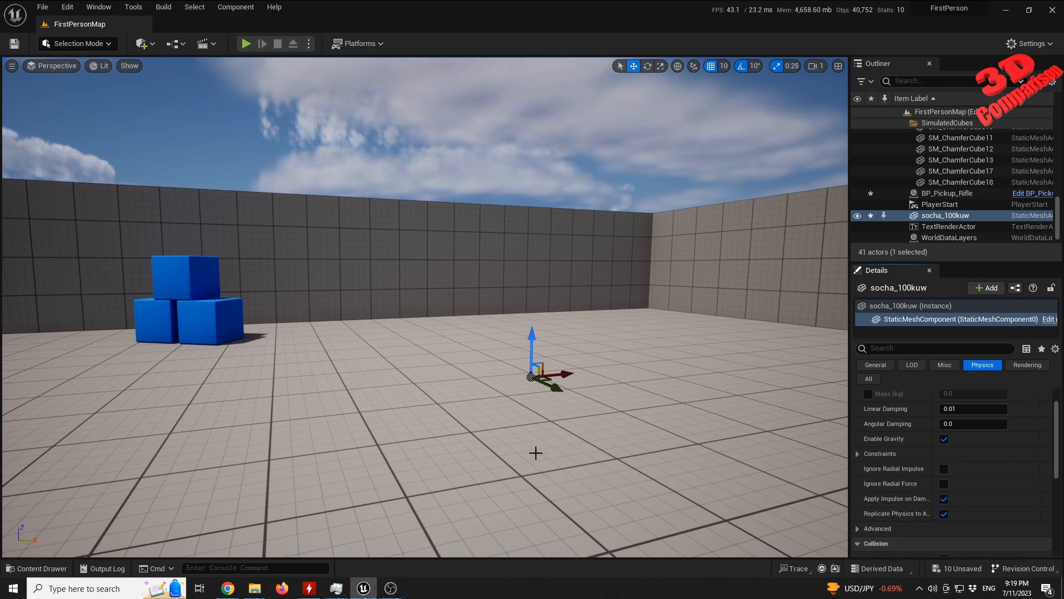
Inspect the imported socha_100kuw_albedo texture and its sRGB setting in the texture editor.
key(ctrl+space)
click(487, 507)
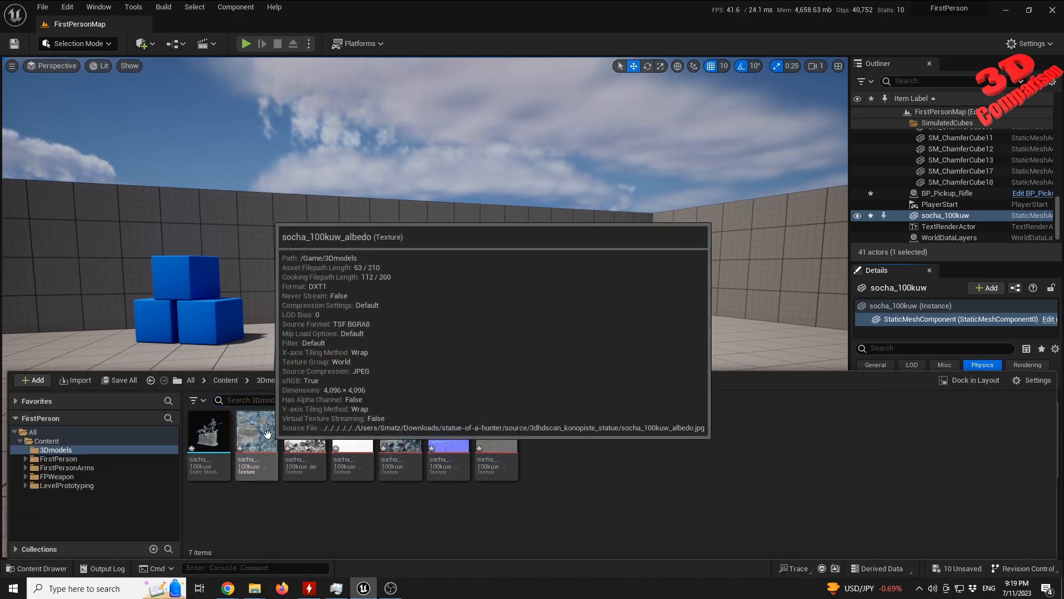
double_click(269, 441)
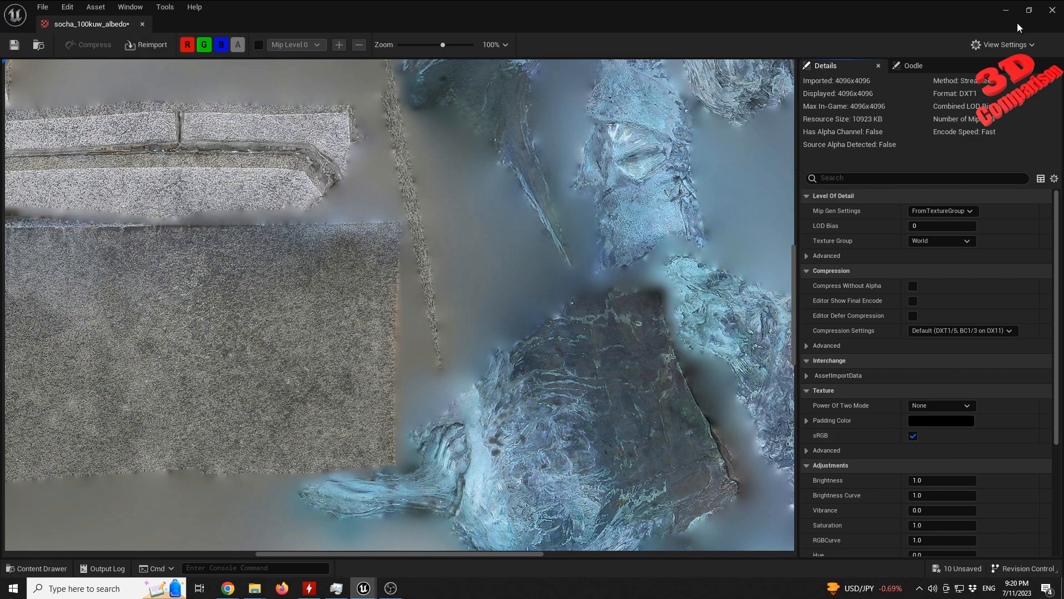
click(142, 23)
Disable sRGB on the socha_100kuw_ao texture.
key(ctrl+space)
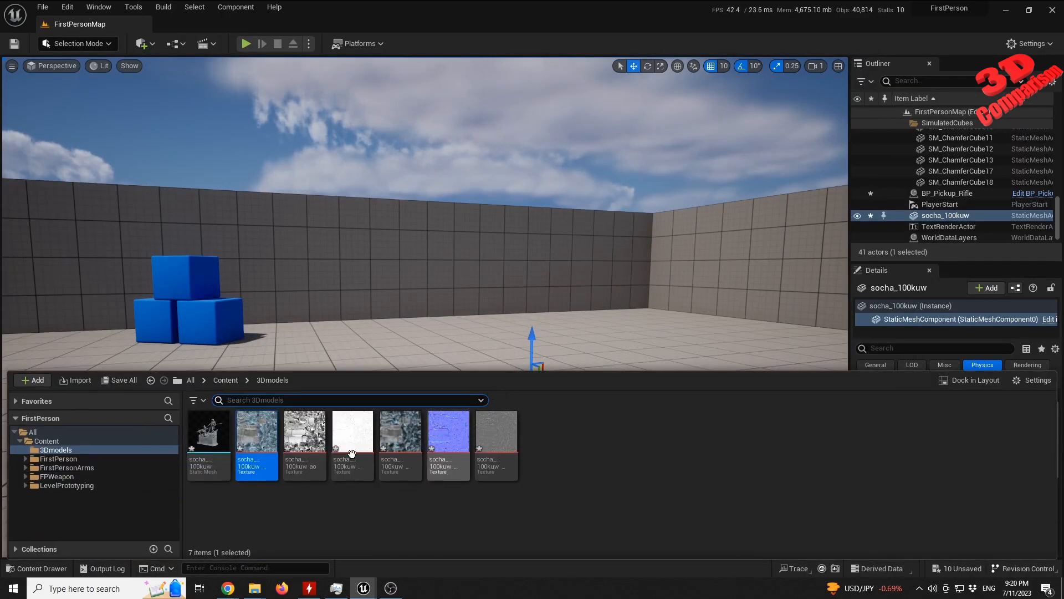
double_click(305, 427)
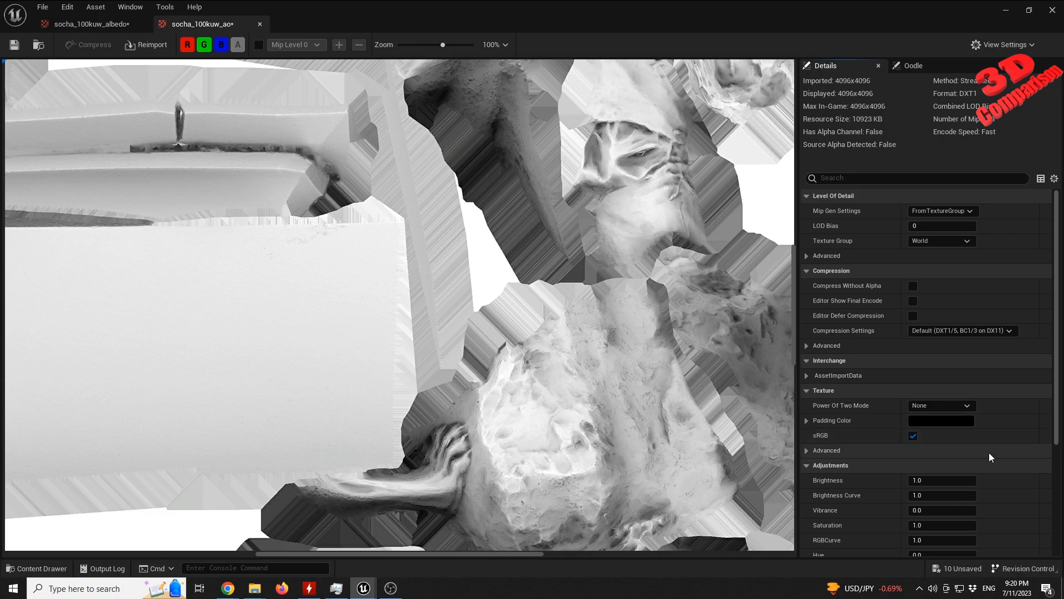
click(912, 436)
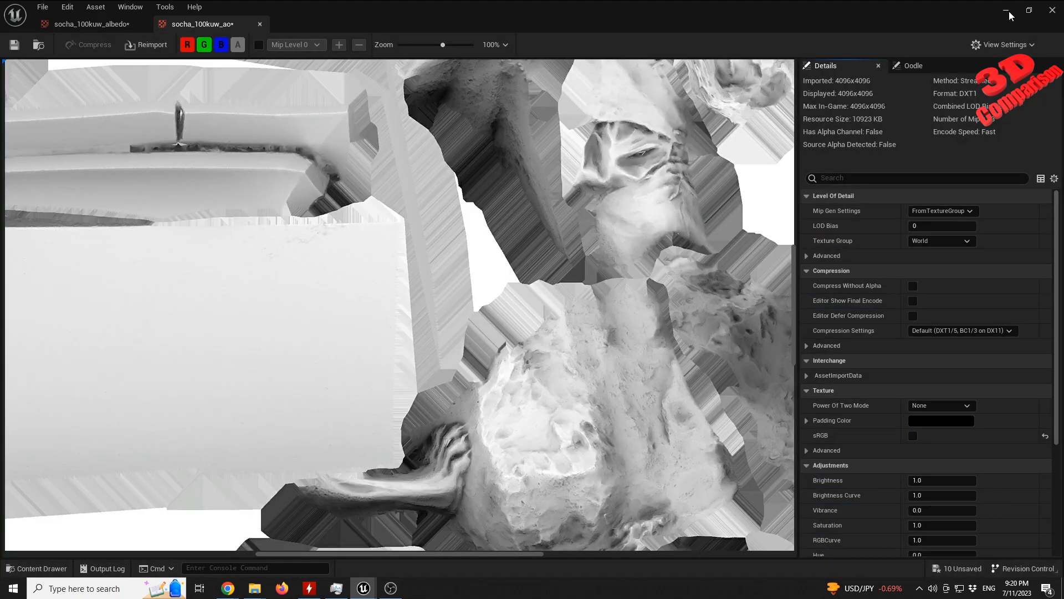
click(1006, 11)
Disable sRGB on the socha_100kuw_Roughness texture and return to the level.
key(ctrl+space)
mouse_move(355, 440)
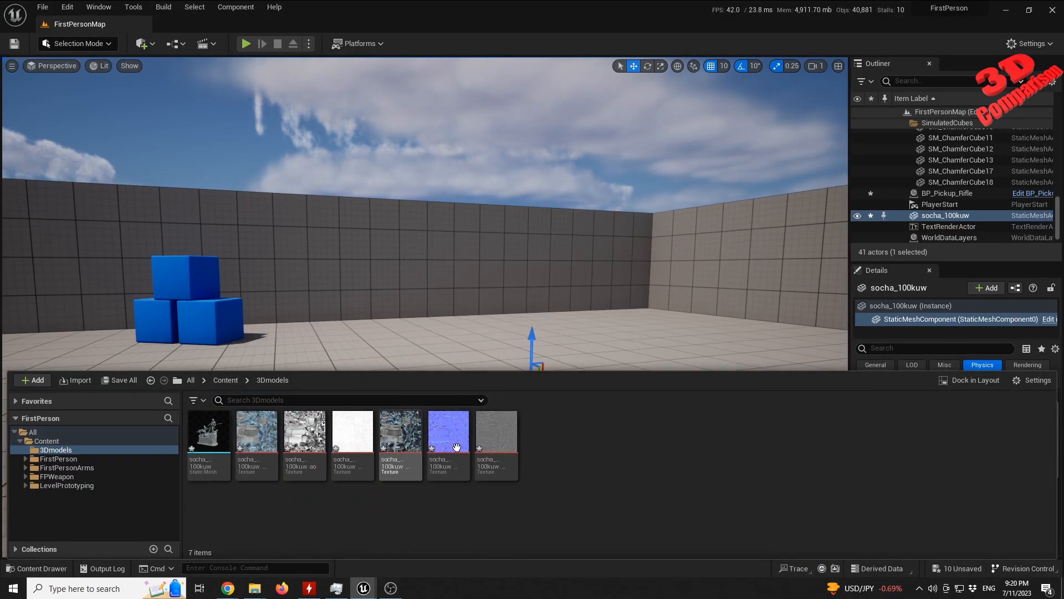
double_click(506, 438)
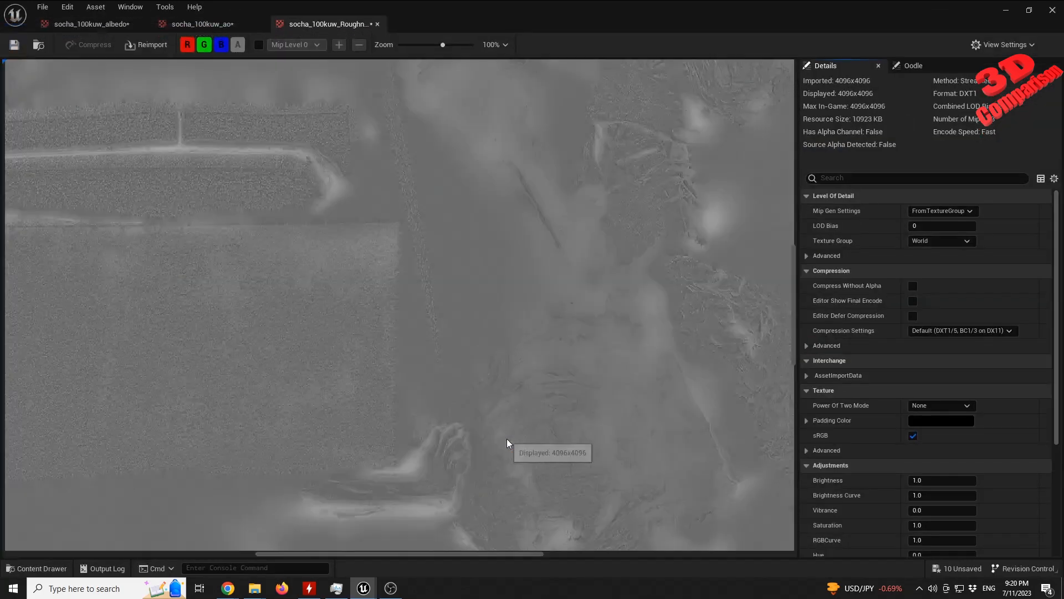
click(912, 436)
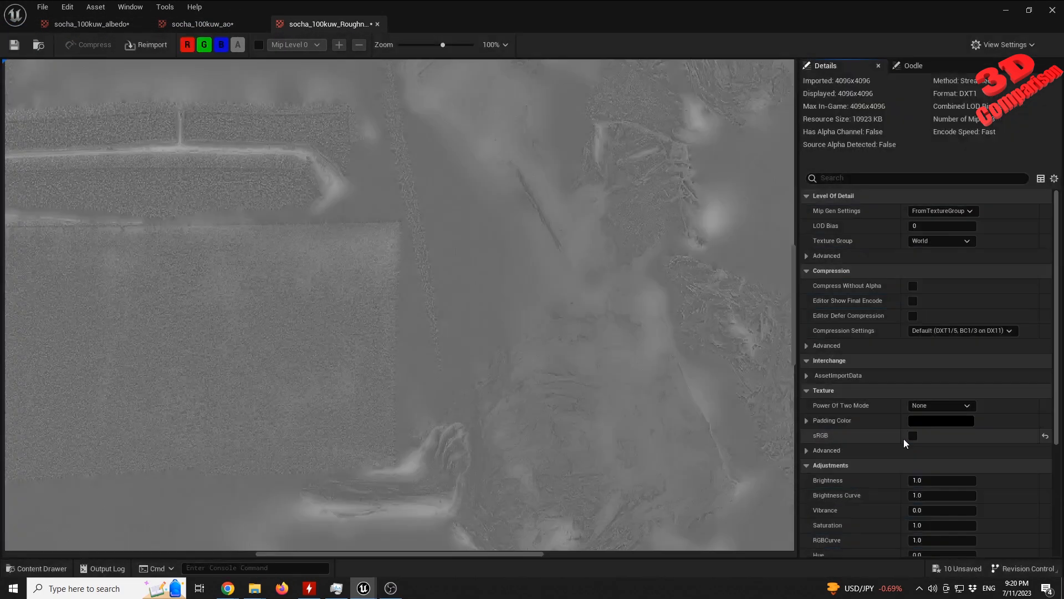
click(1005, 10)
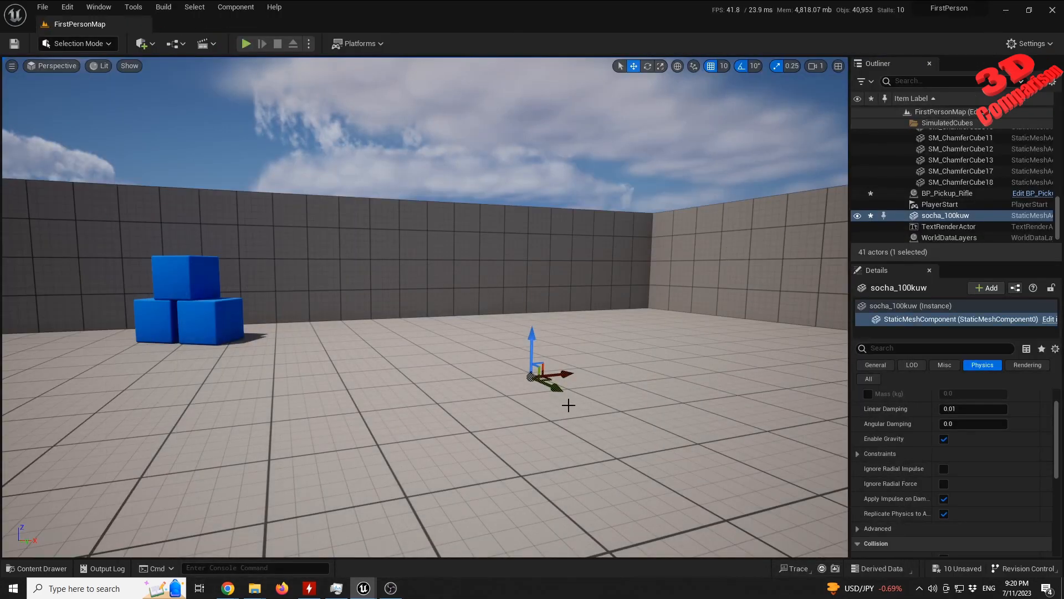
Inspect the socha_100kuw_Diffuse texture and its sRGB setting, and return to the level.
key(ctrl+space)
double_click(407, 430)
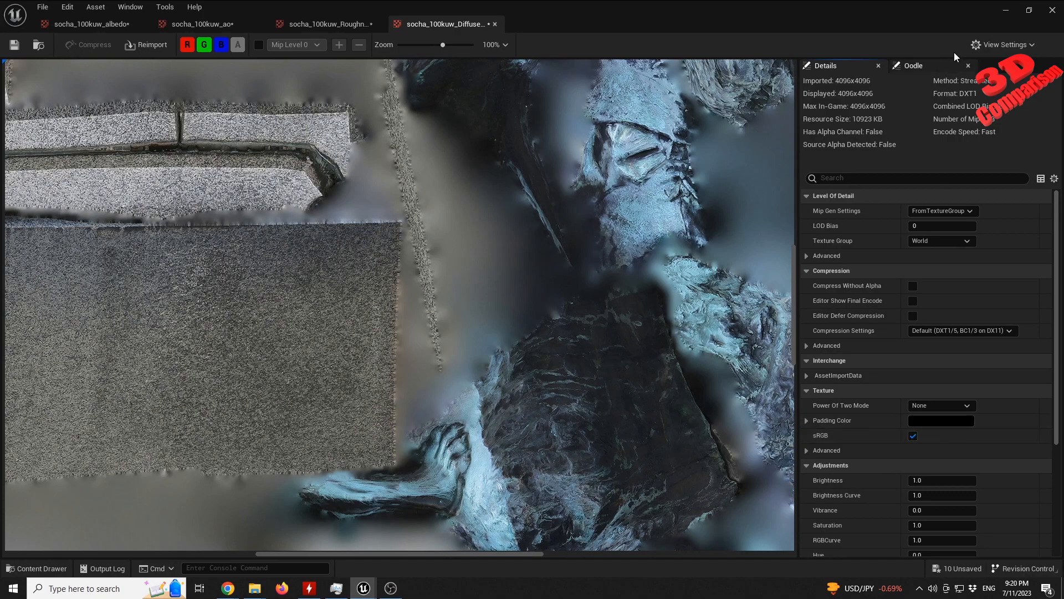
click(1005, 10)
Place another instance of the socha_100kuw mesh from the 3Dmodels folder on the level's floor.
key(ctrl+space)
right_drag(389, 343, 467, 365)
key(ctrl+space)
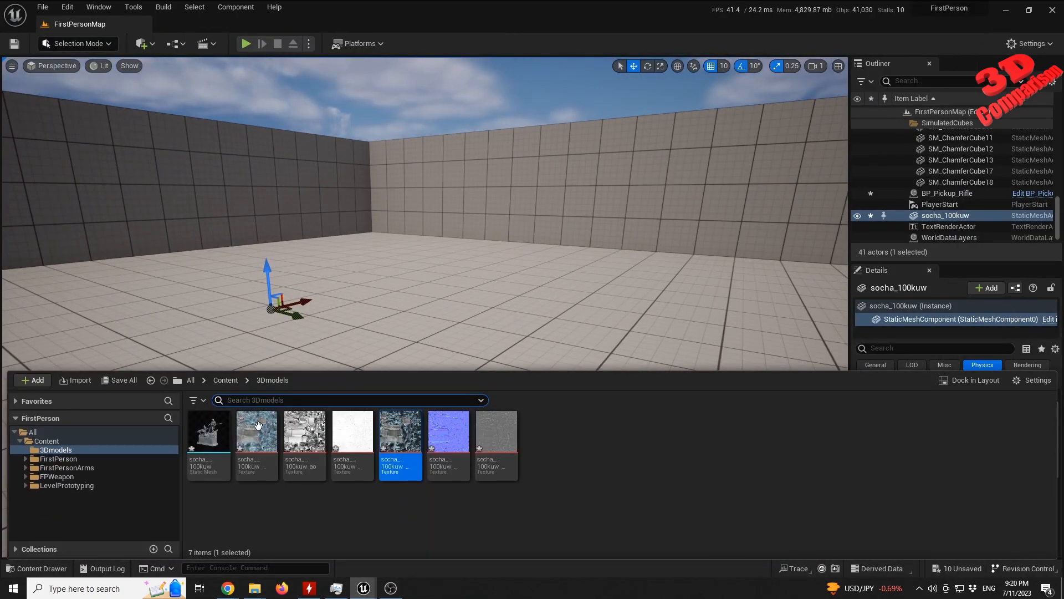
click(206, 430)
drag(207, 430, 363, 323)
Scale the newly placed socha_100kuw2 statue to 10 on all three axes.
right_drag(428, 335, 409, 382)
key(w)
click(951, 408)
text(10)
key(Return)
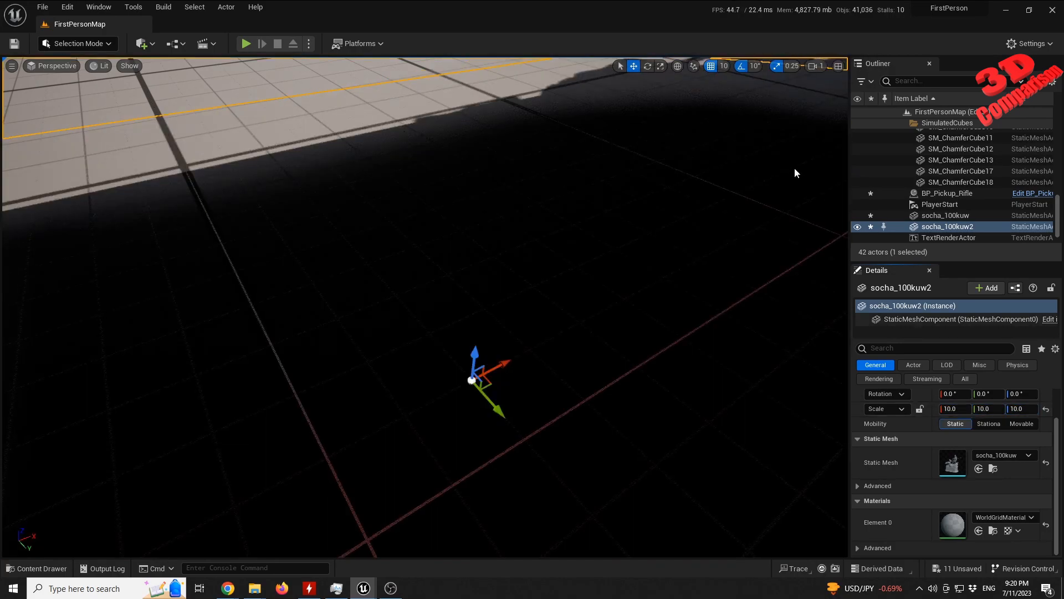
Raise the statue above the ground and snap it down to the floor.
key(f)
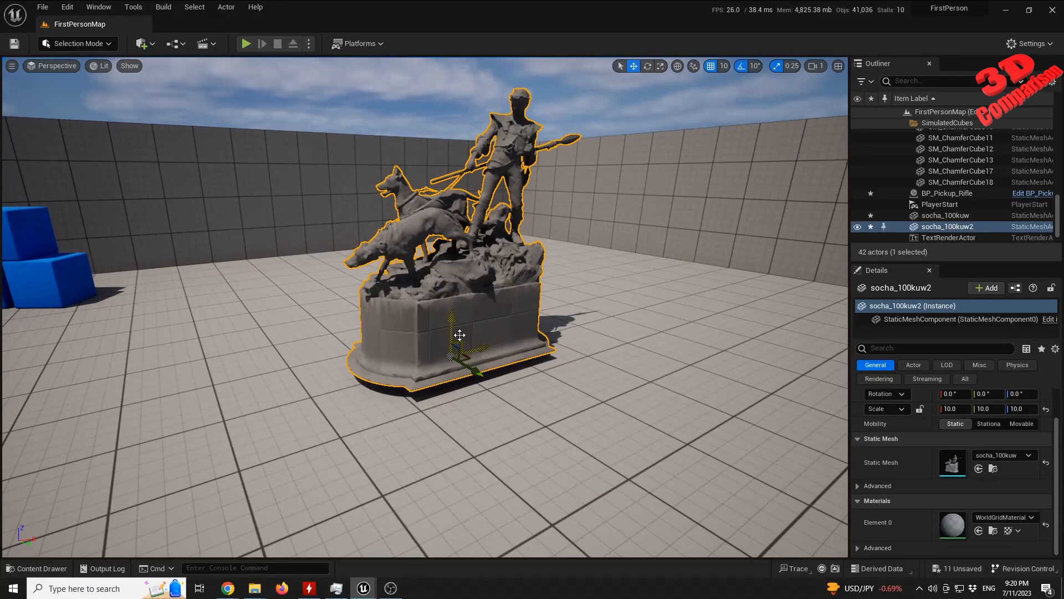
drag(453, 333, 440, 218)
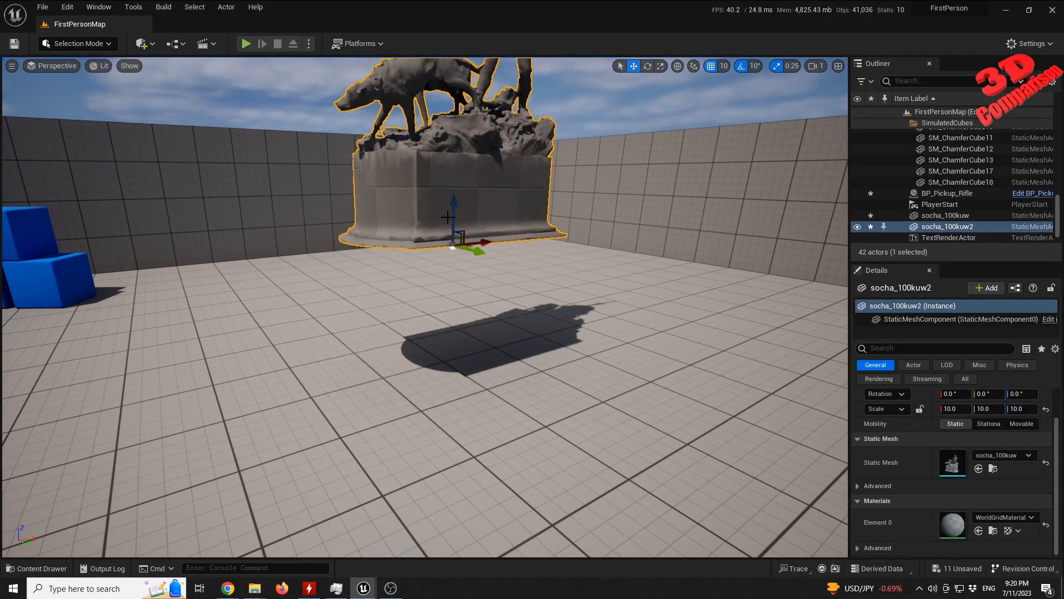
key(End)
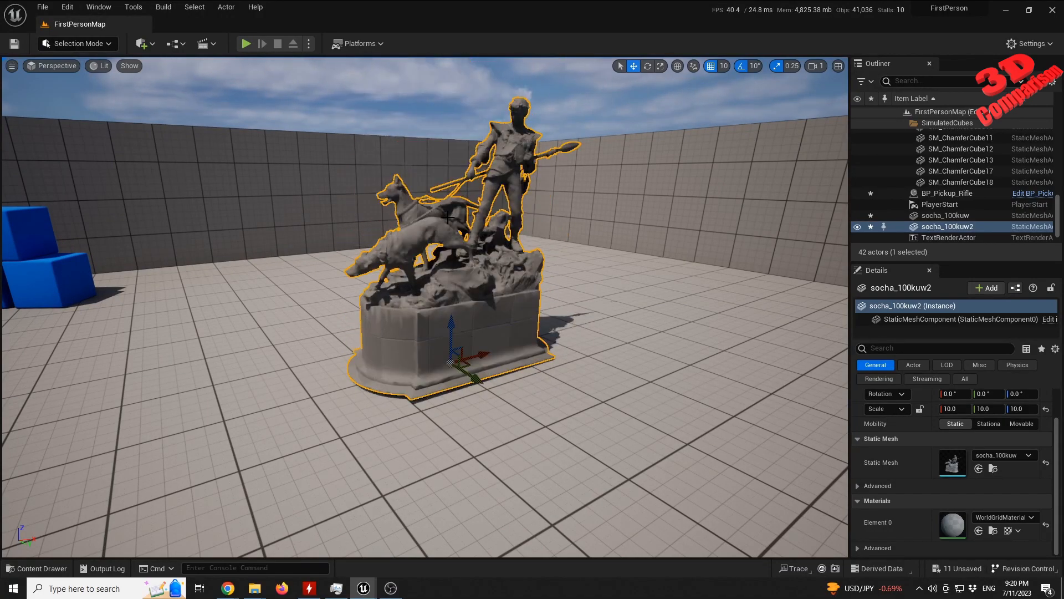
Set the viewport's rotation snap increment to 5° and turn rotation snapping off.
key(w)
right_drag(589, 448, 660, 432)
key(s)
key(w)
key(a)
key(s)
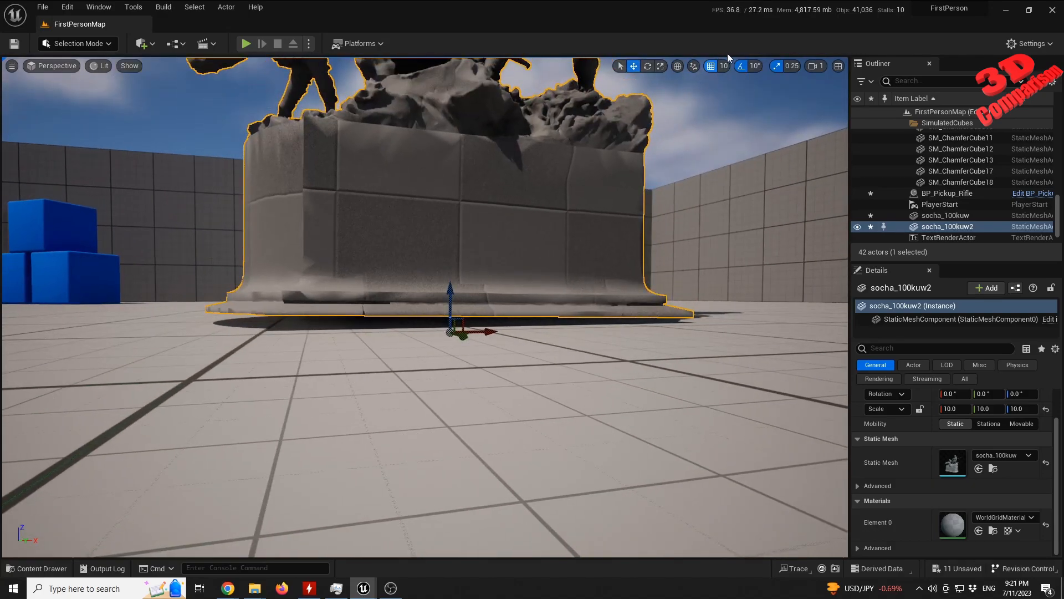
click(753, 66)
click(759, 94)
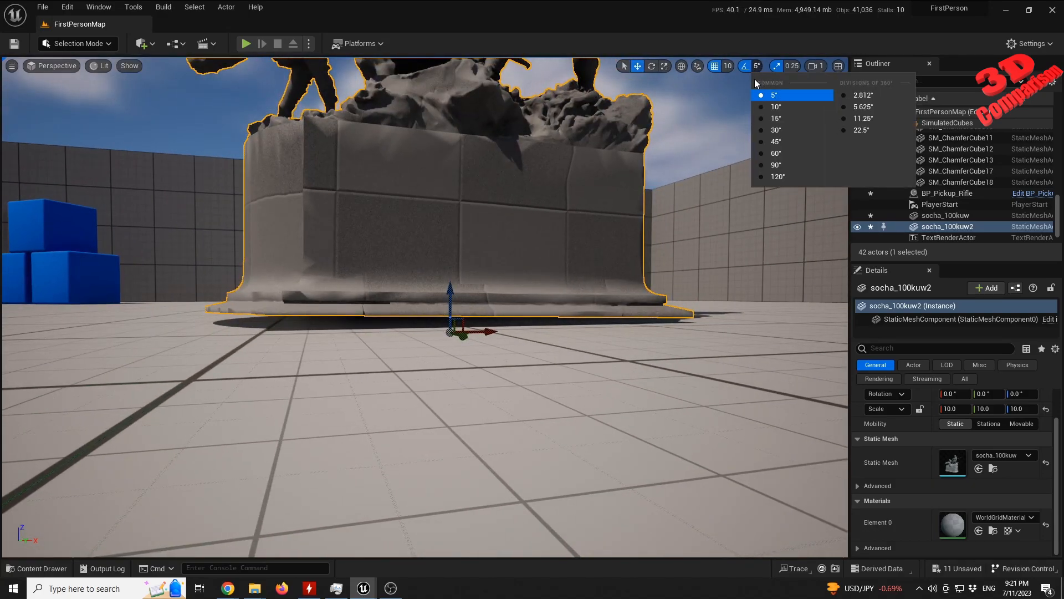
click(744, 66)
Rotate the statue slightly about its green Y axis to adjust the tilt of its base.
right_drag(568, 203, 569, 161)
right_drag(513, 353, 513, 351)
key(w)
key(e)
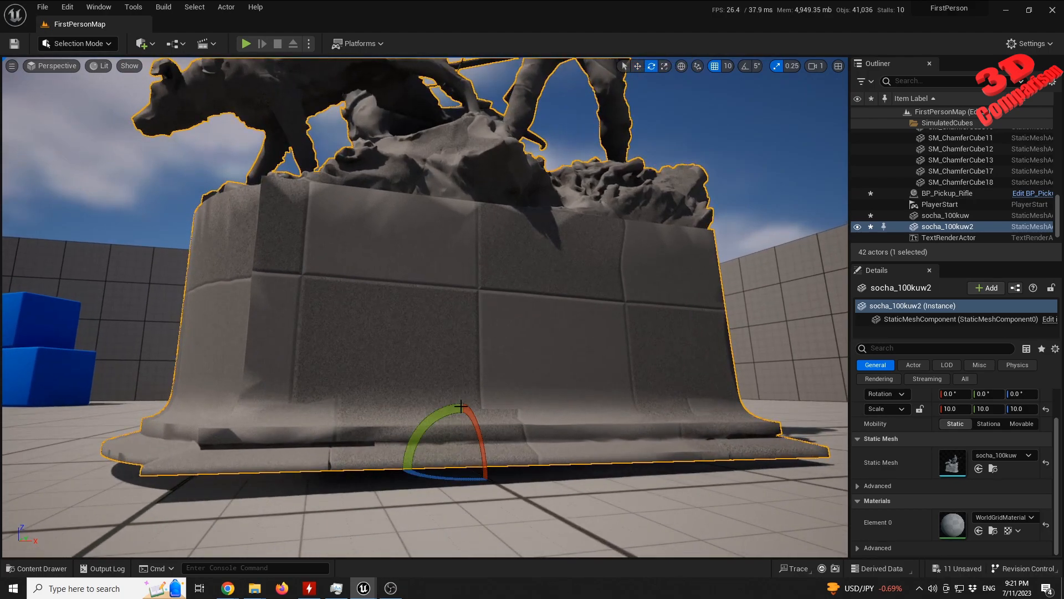
double_click(451, 409)
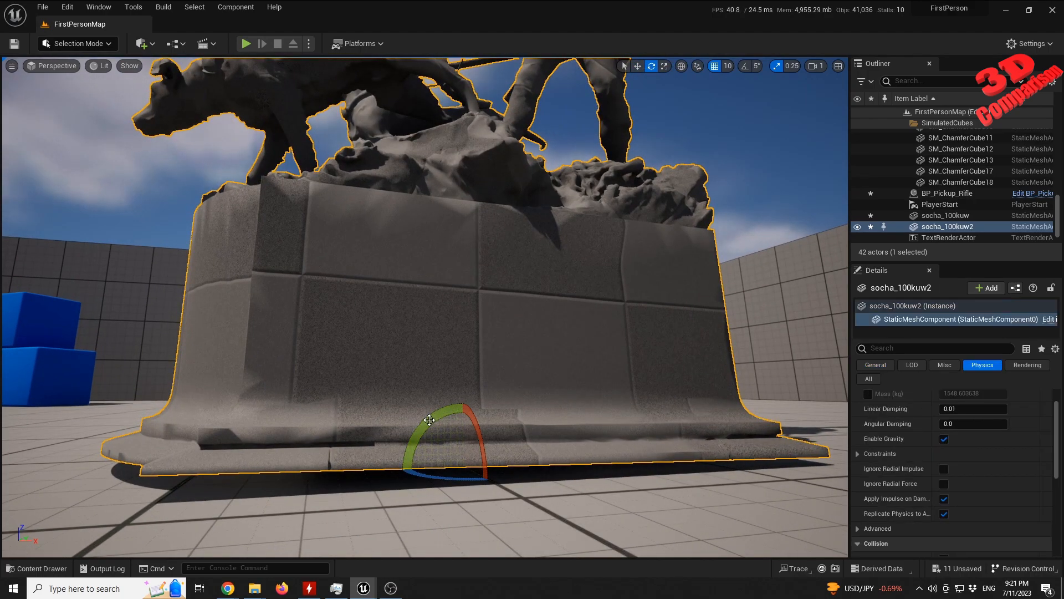
drag(442, 413, 467, 426)
Turn off position grid snapping and move the statue vertically so its base rests on the floor.
key(w)
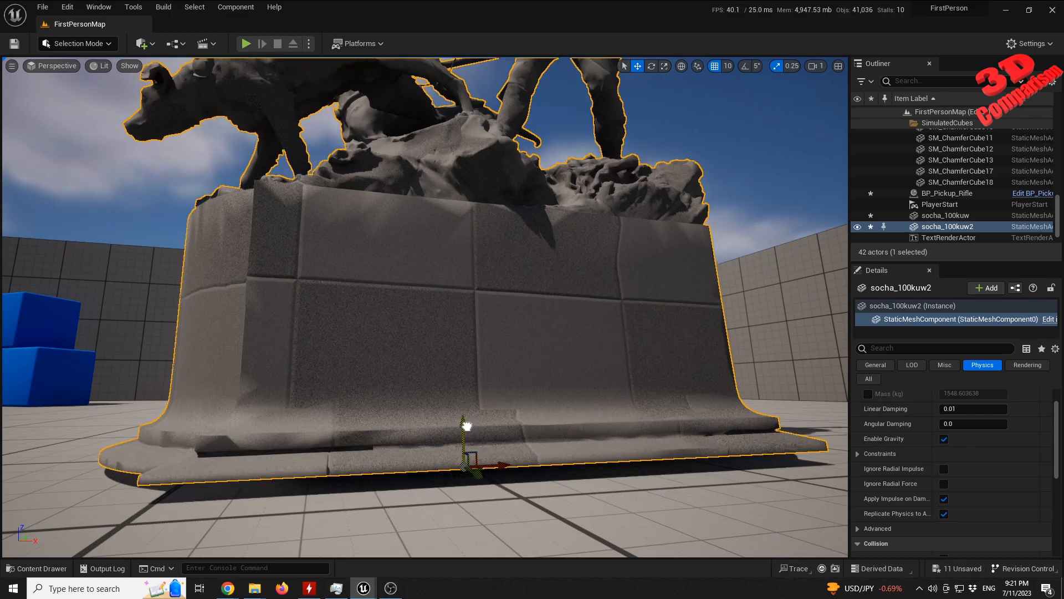
click(716, 67)
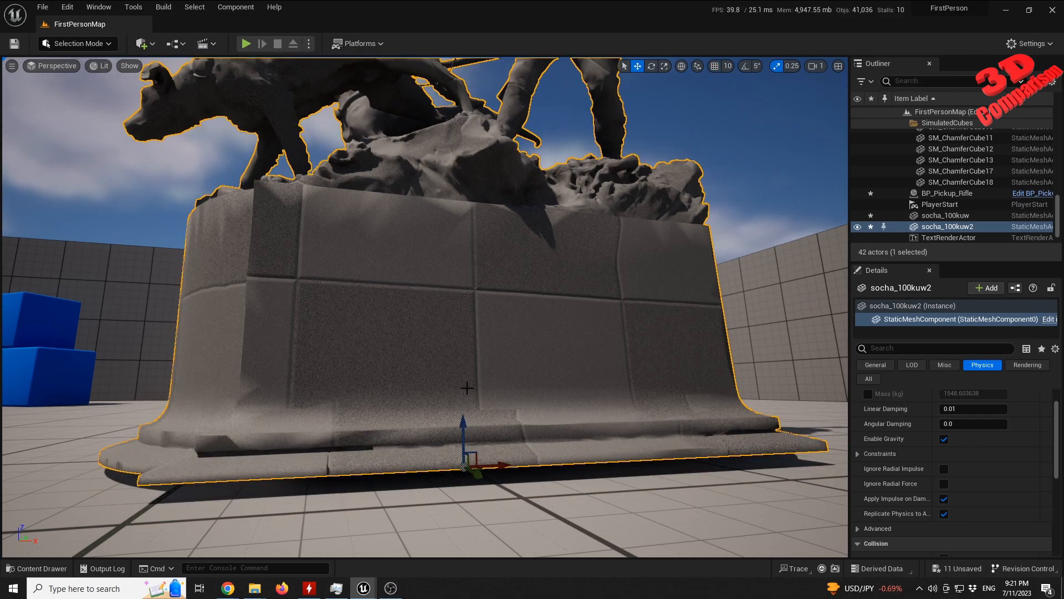
drag(465, 424, 798, 311)
right_drag(403, 358, 407, 447)
key(s)
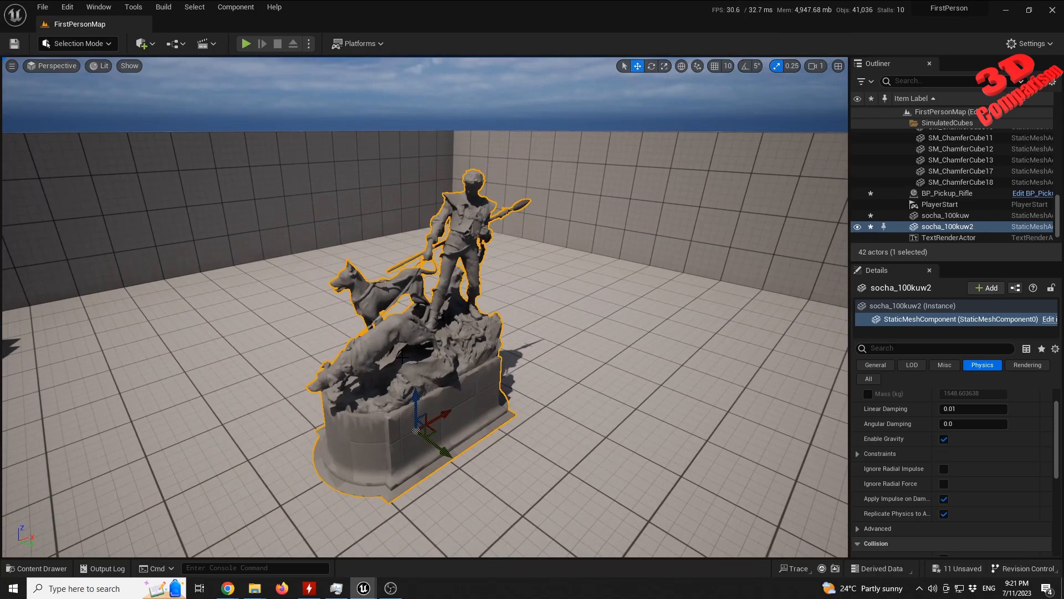
Create a Material named socha_texture in the 3Dmodels folder and open it for editing.
key(ctrl+space)
right_click(577, 444)
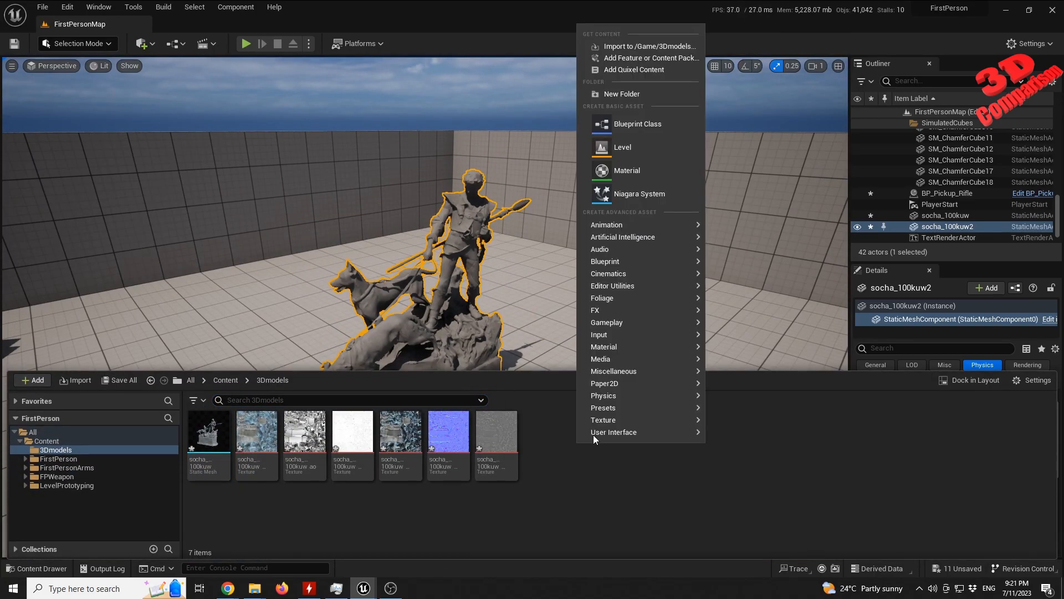
click(610, 170)
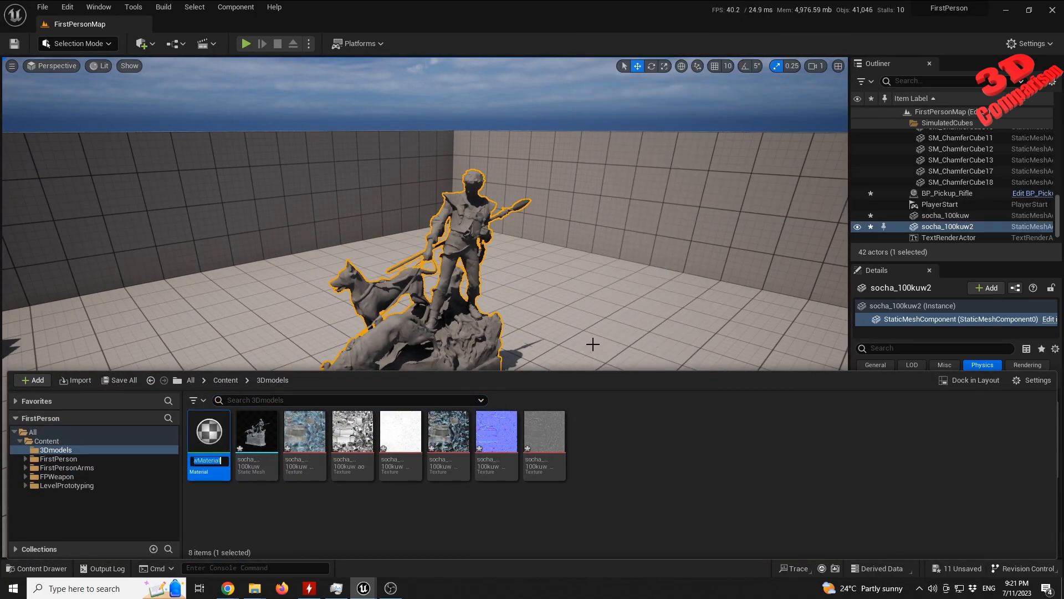
text(so)
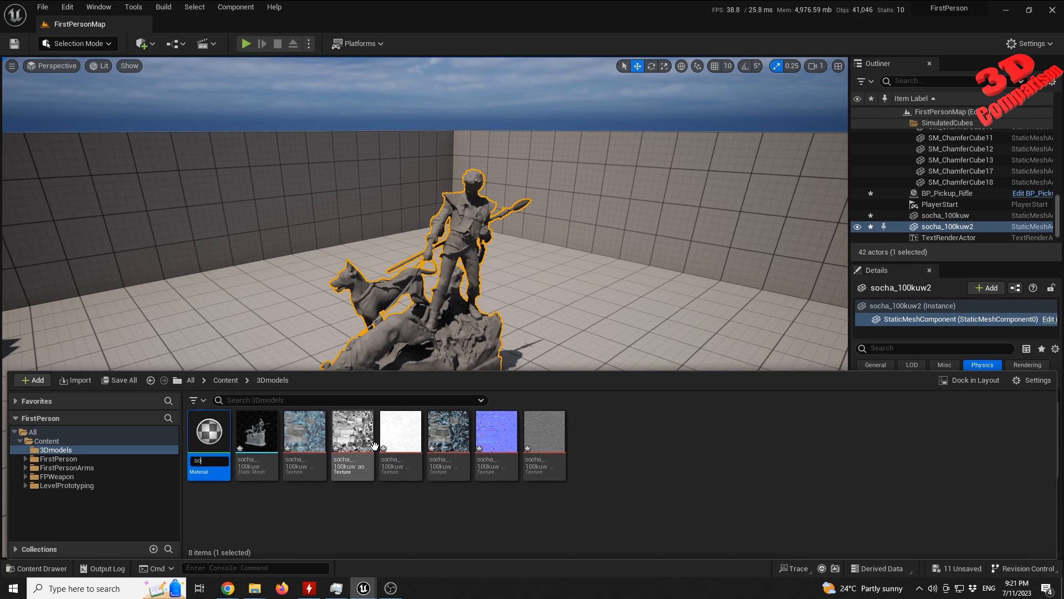
text(cha_texture)
key(Return)
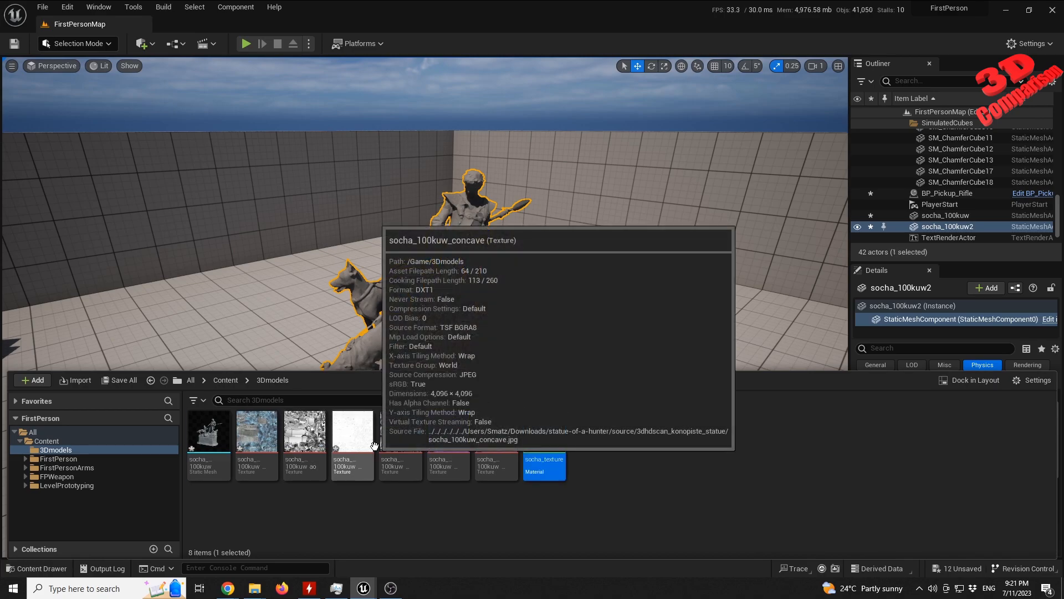
key(Return)
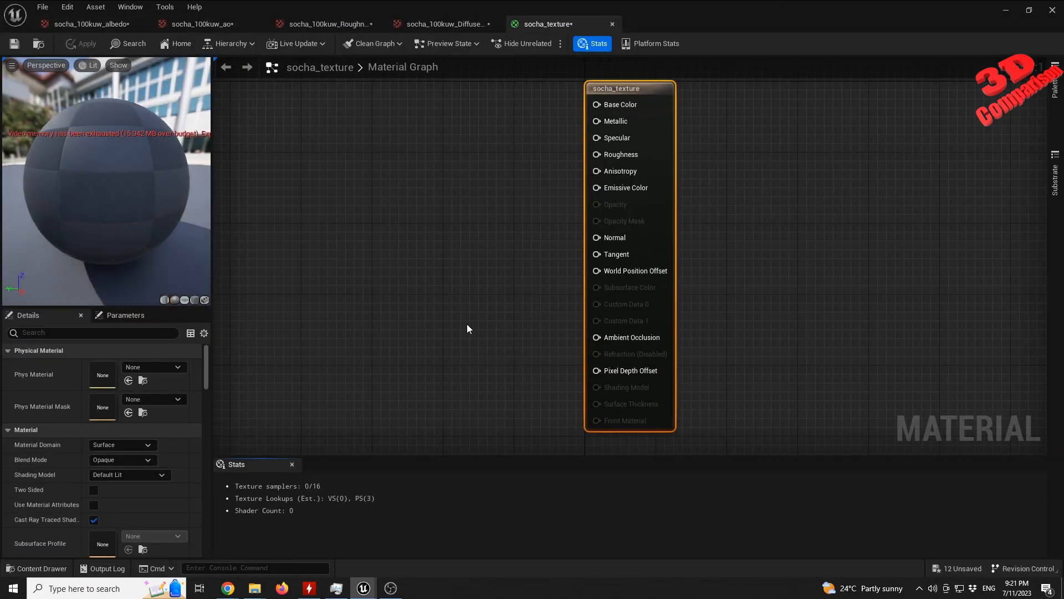
Add the socha_100kuw_Diffuse texture to the material graph and connect its RGB output to Base Color.
key(ctrl+space)
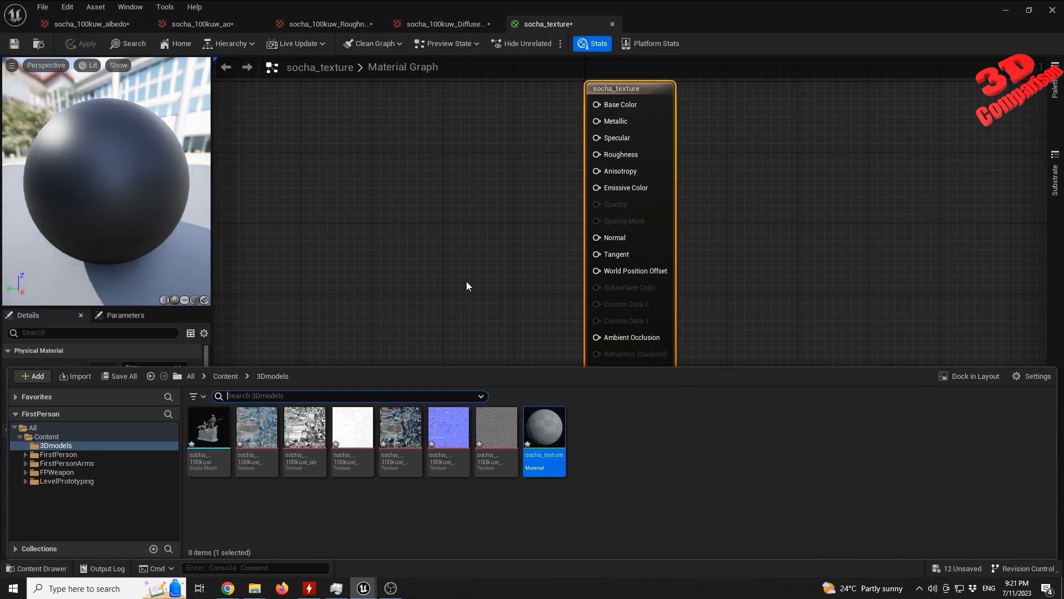
click(401, 426)
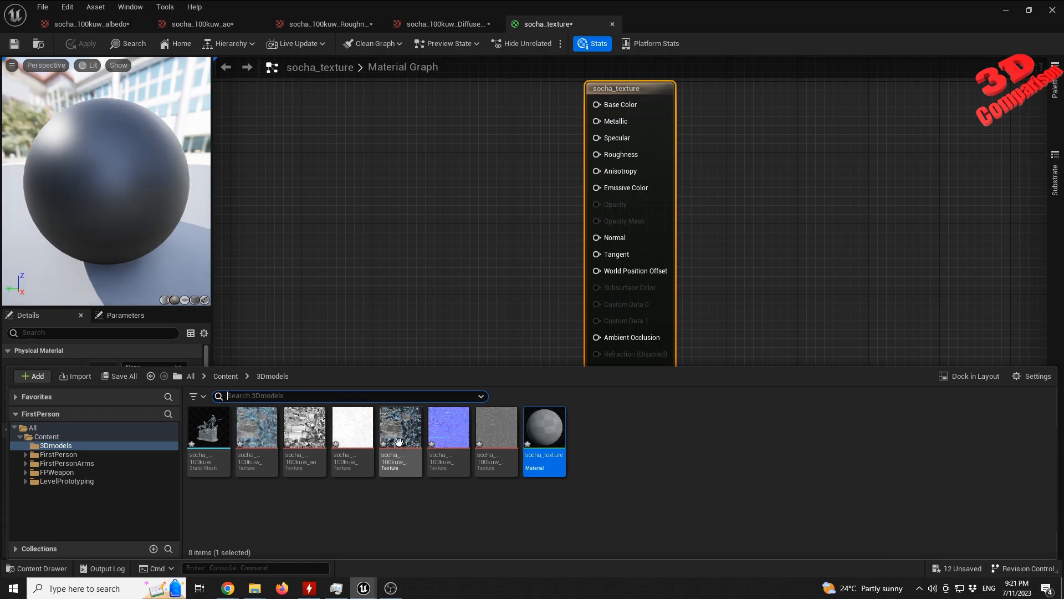
drag(401, 427, 410, 201)
drag(383, 151, 375, 164)
drag(442, 147, 597, 104)
Add the socha_100kuw_Roughness texture to the material graph and connect its RGB output to Roughness.
key(ctrl+space)
drag(495, 435, 597, 154)
right_drag(486, 372, 505, 193)
Add the socha_100kuw normal map, connect its RGB output to Normal, and apply the material changes.
key(ctrl+space)
drag(448, 435, 419, 275)
scroll(497, 221, down, 2)
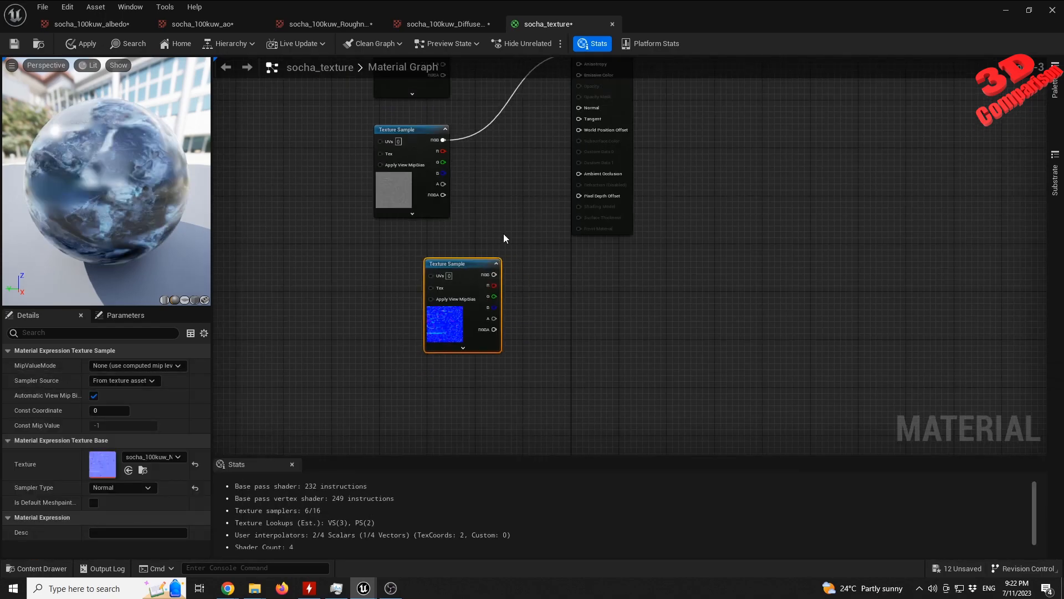
drag(494, 274, 579, 107)
click(82, 45)
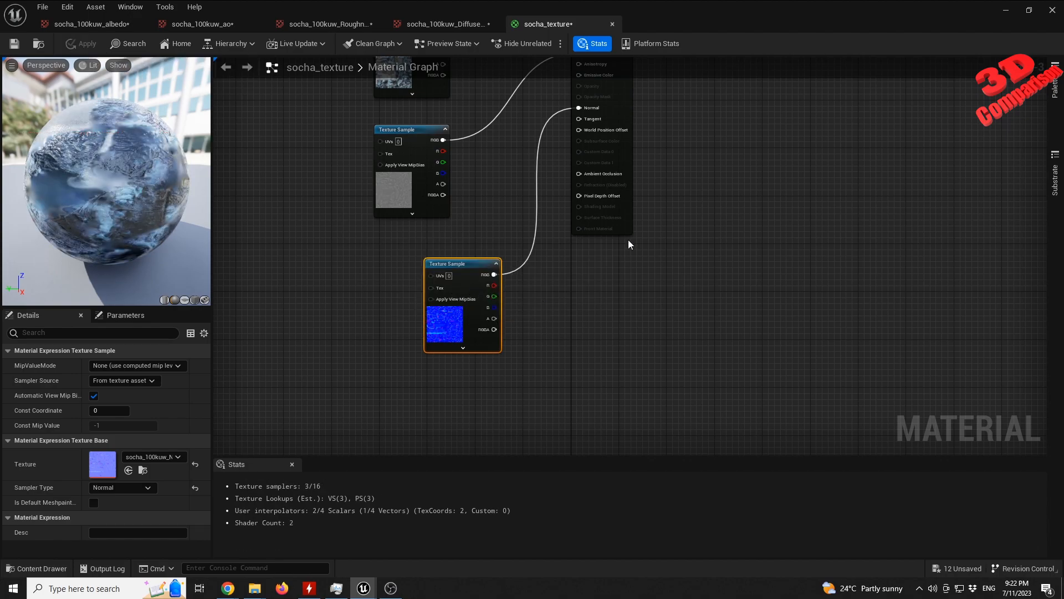
click(1004, 10)
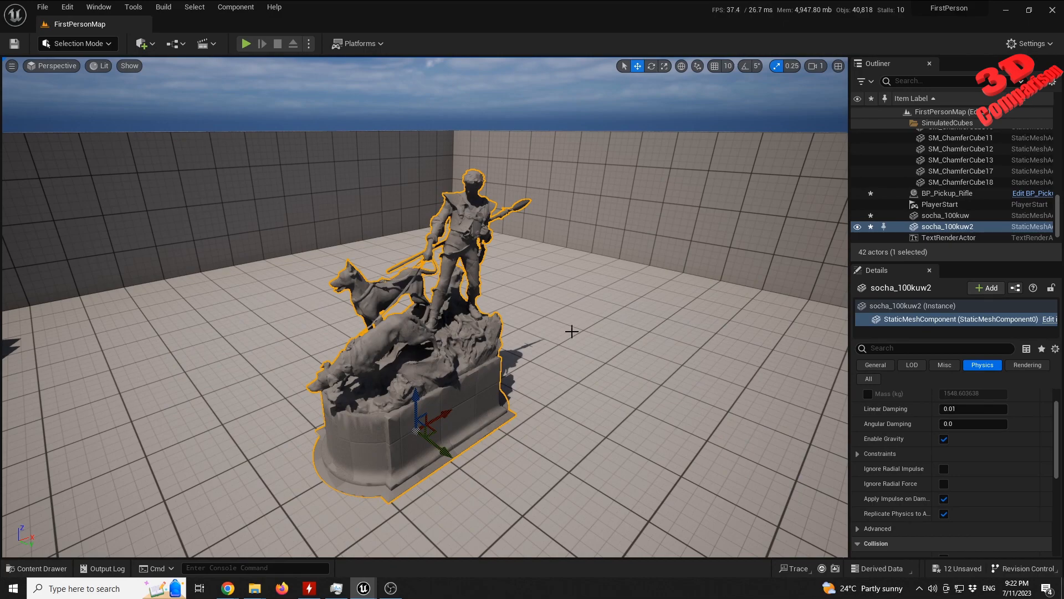
Assign the socha_texture material to the Element 0 slot of the socha_100kuw static mesh.
key(ctrl+space)
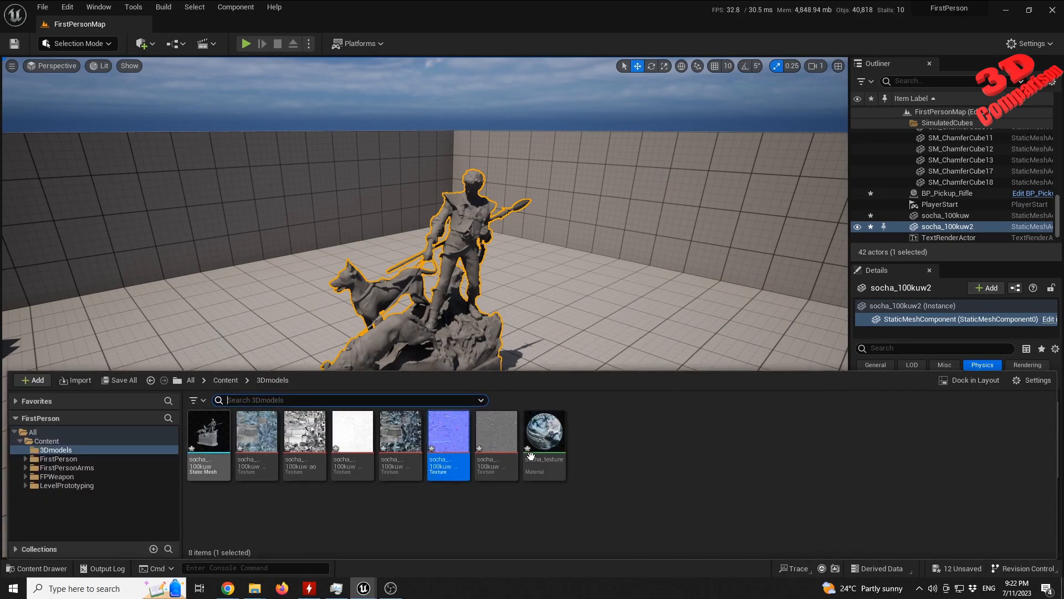
click(548, 438)
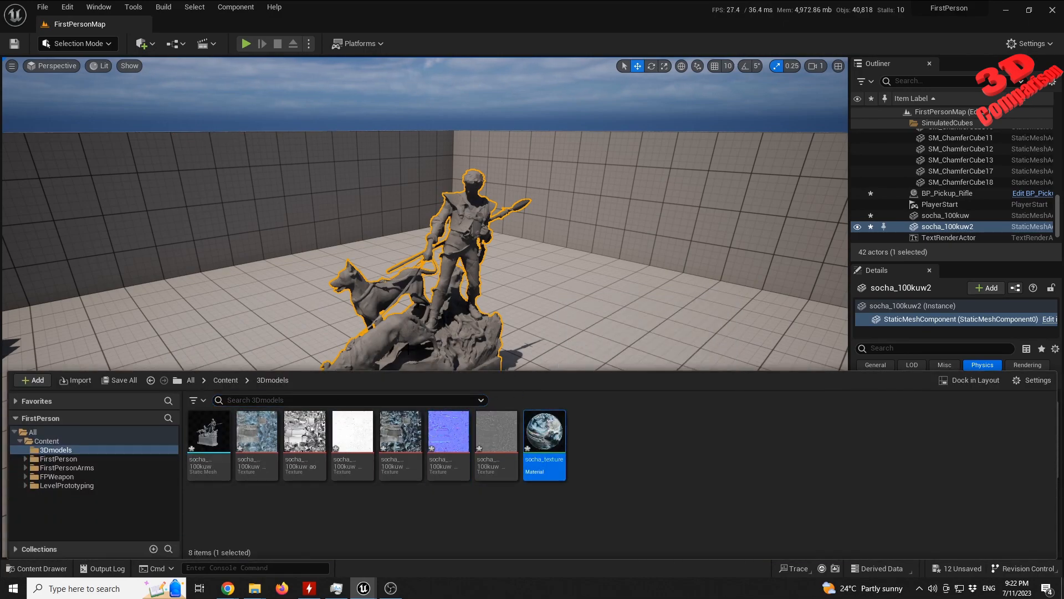
drag(545, 435, 559, 456)
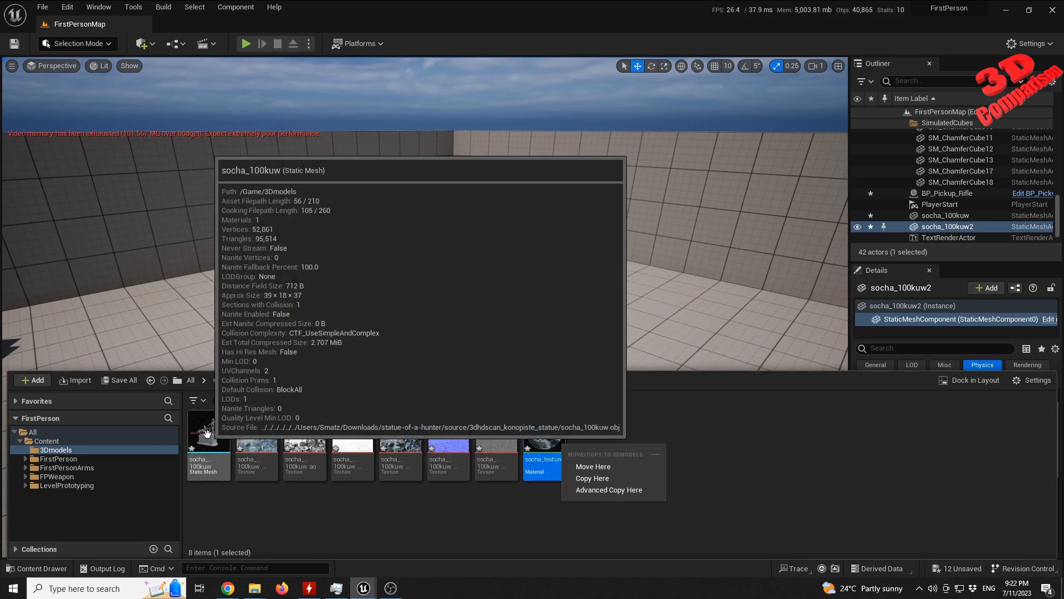
double_click(208, 434)
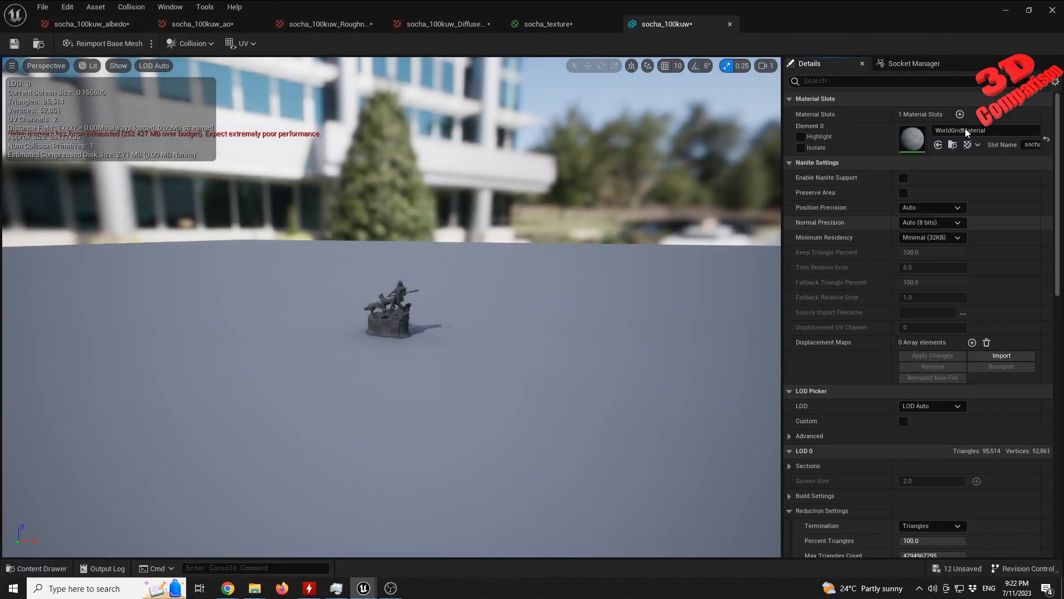
click(985, 132)
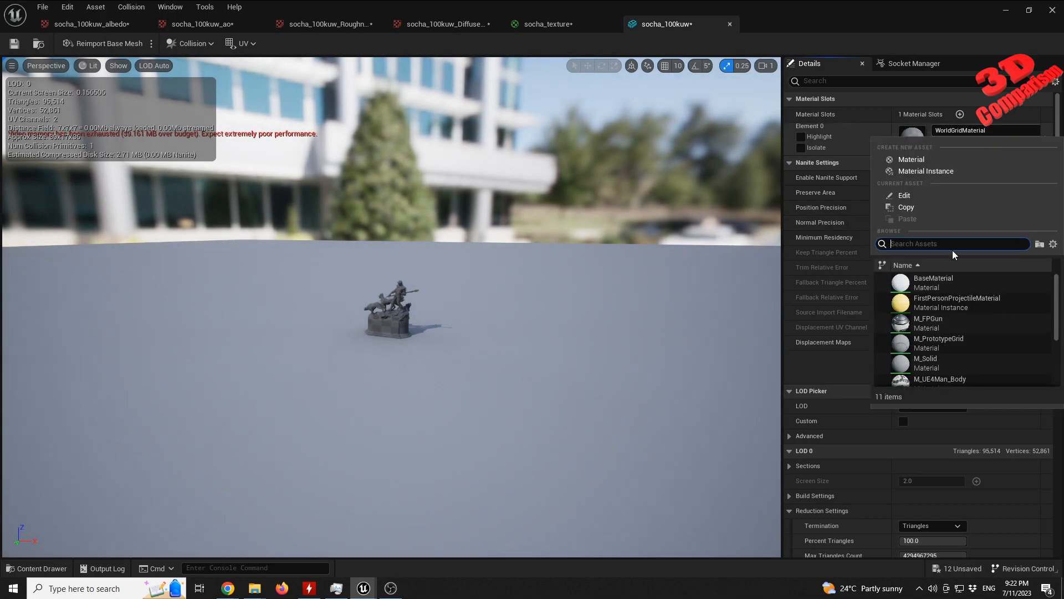
text(soc)
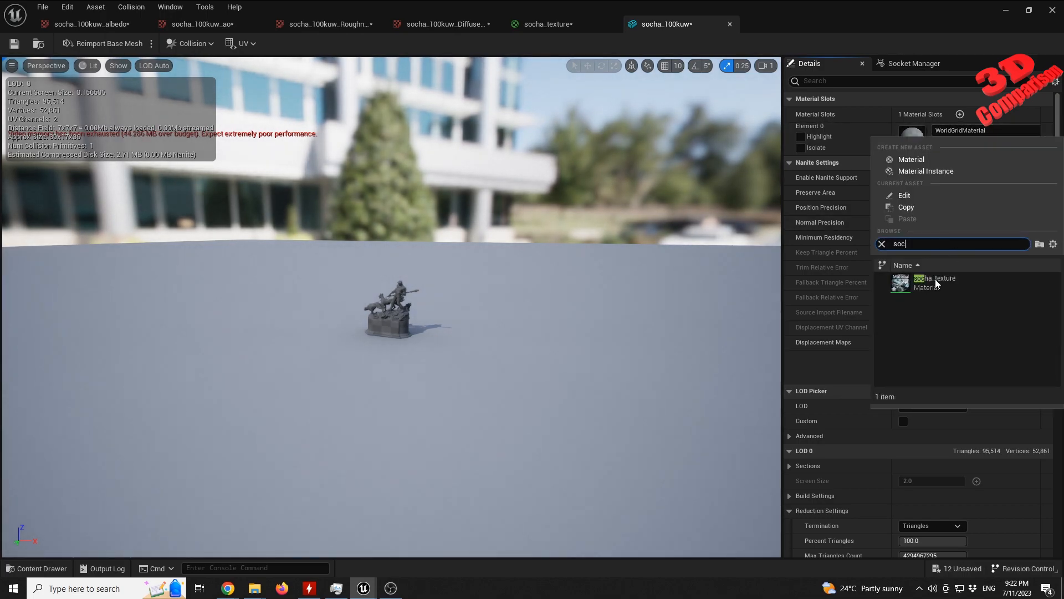
click(935, 282)
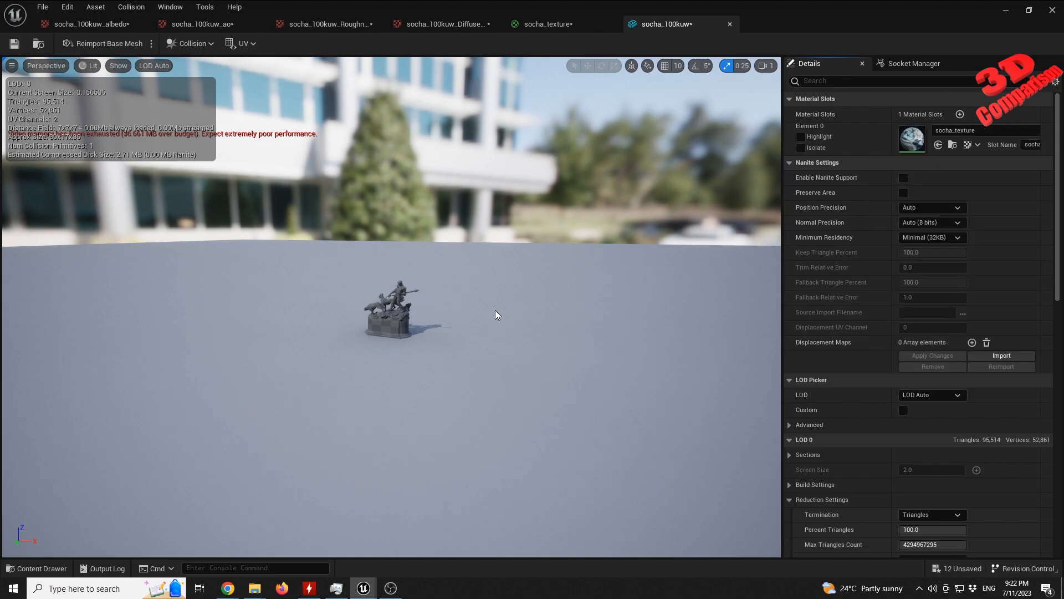
Examine the textured statue from several sides in the mesh preview, lowering the camera speed to 0.033, and return to the level.
right_drag(397, 309, 565, 319)
key(f)
key(w)
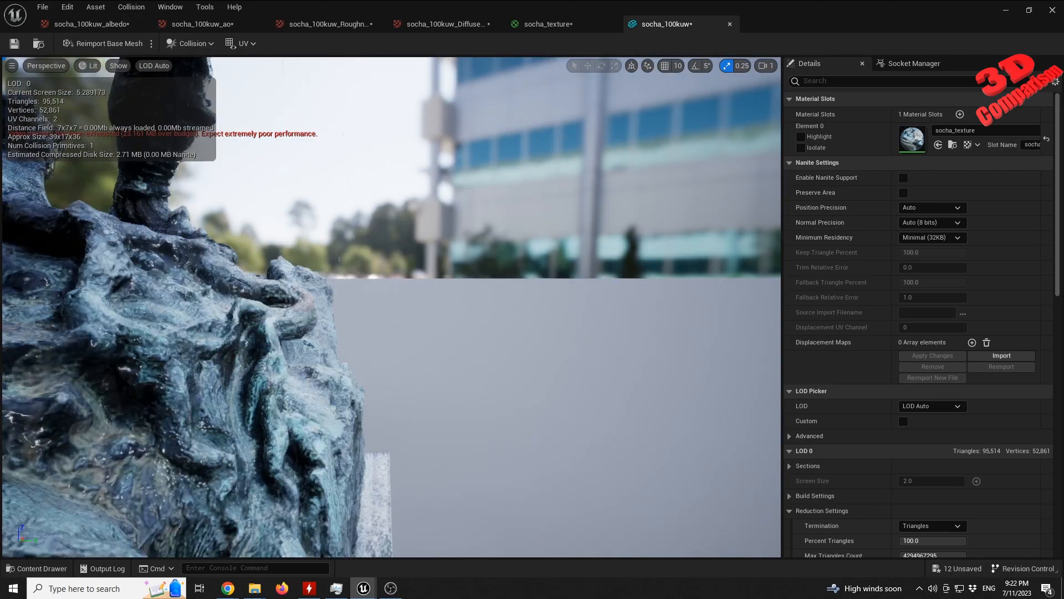
key(f)
right_drag(289, 317, 250, 319)
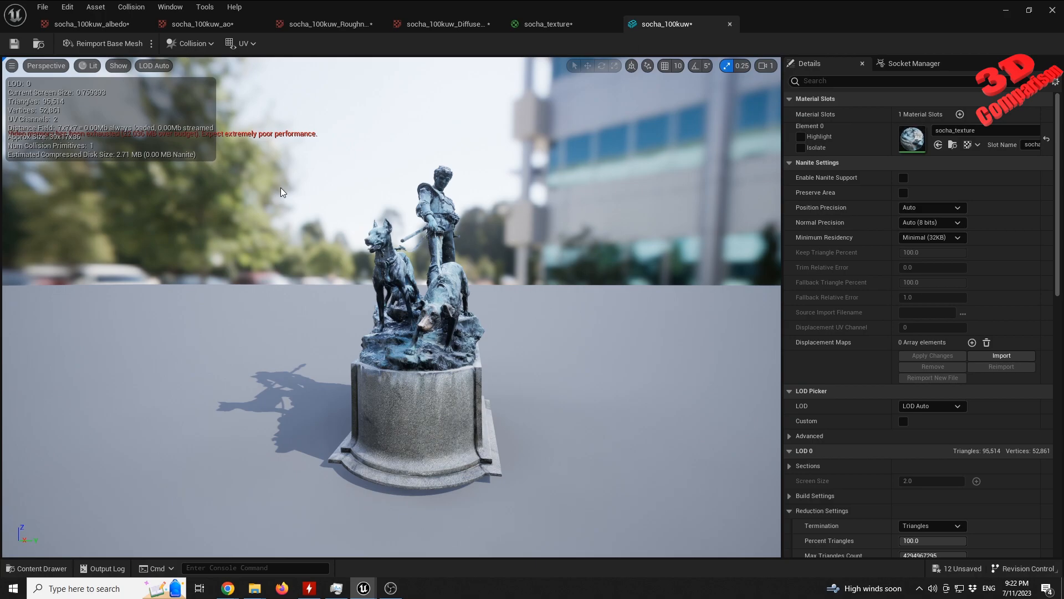
click(765, 65)
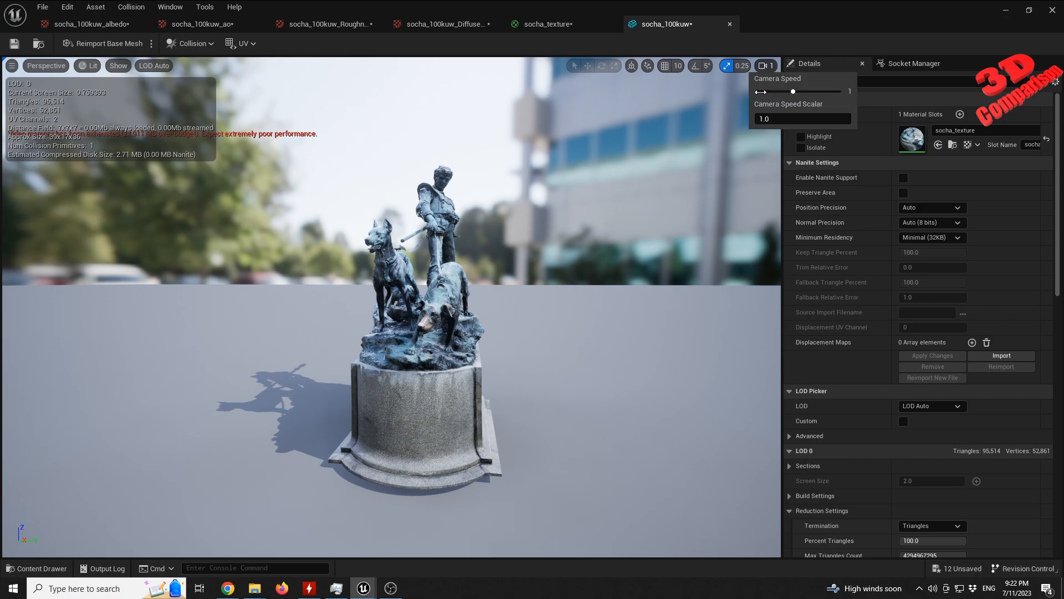
click(760, 92)
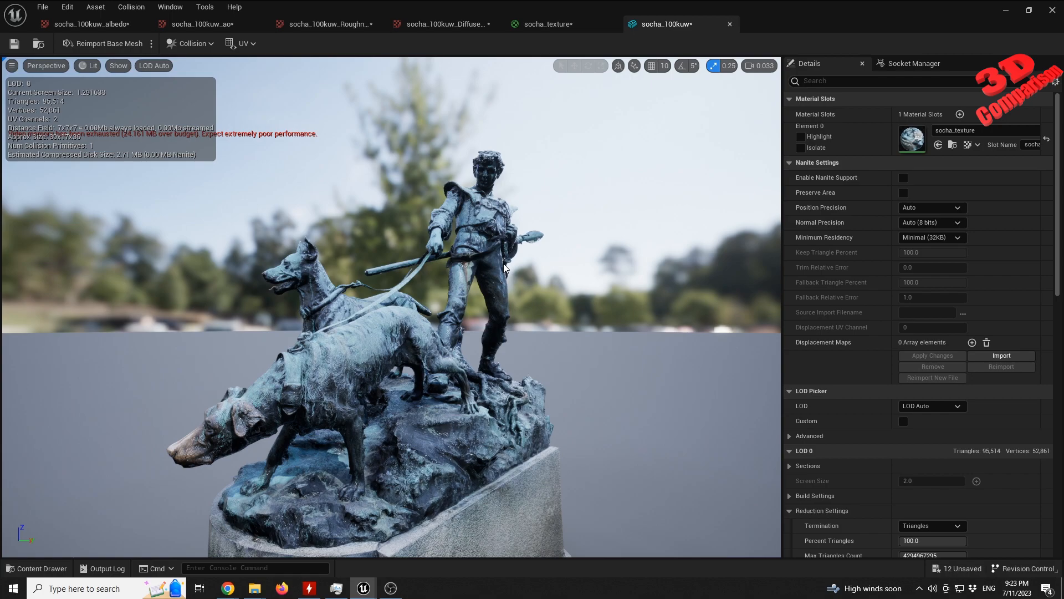
click(1007, 11)
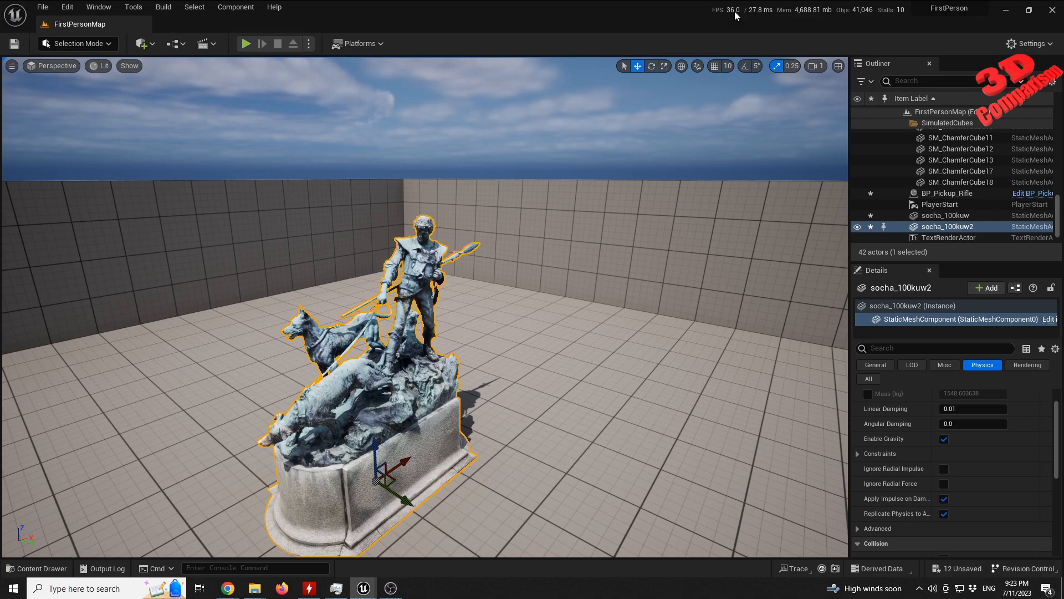
Check the engine scalability settings and turn on the FPS display in the level viewport.
click(1031, 44)
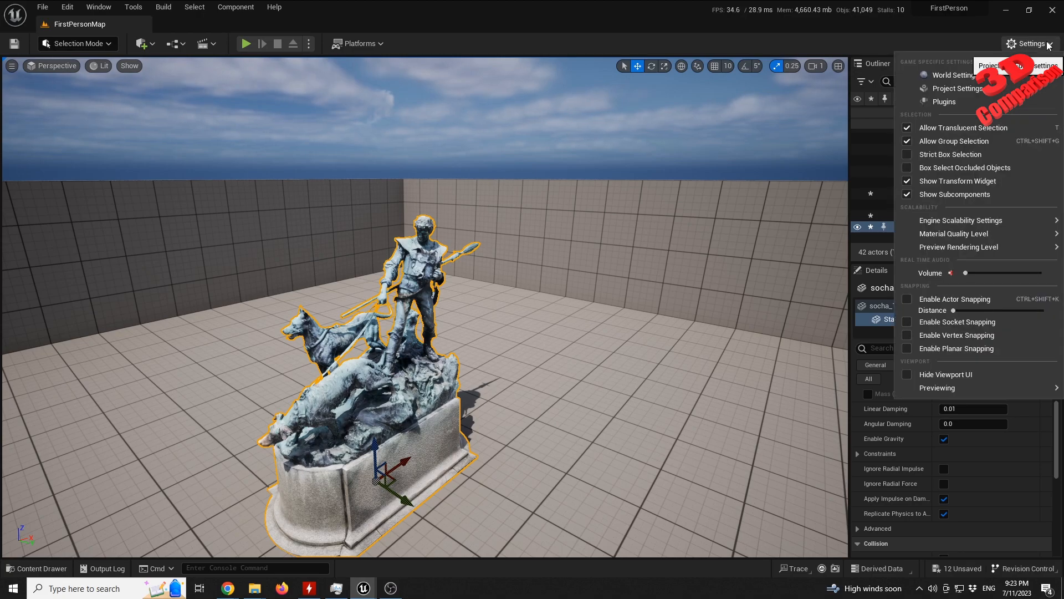
mouse_move(959, 220)
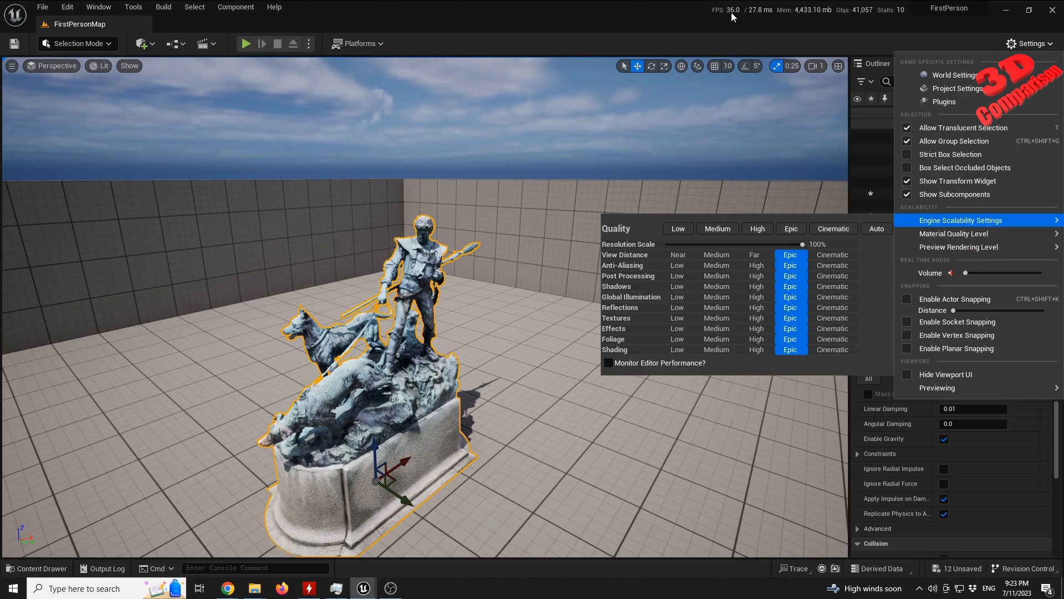
click(15, 69)
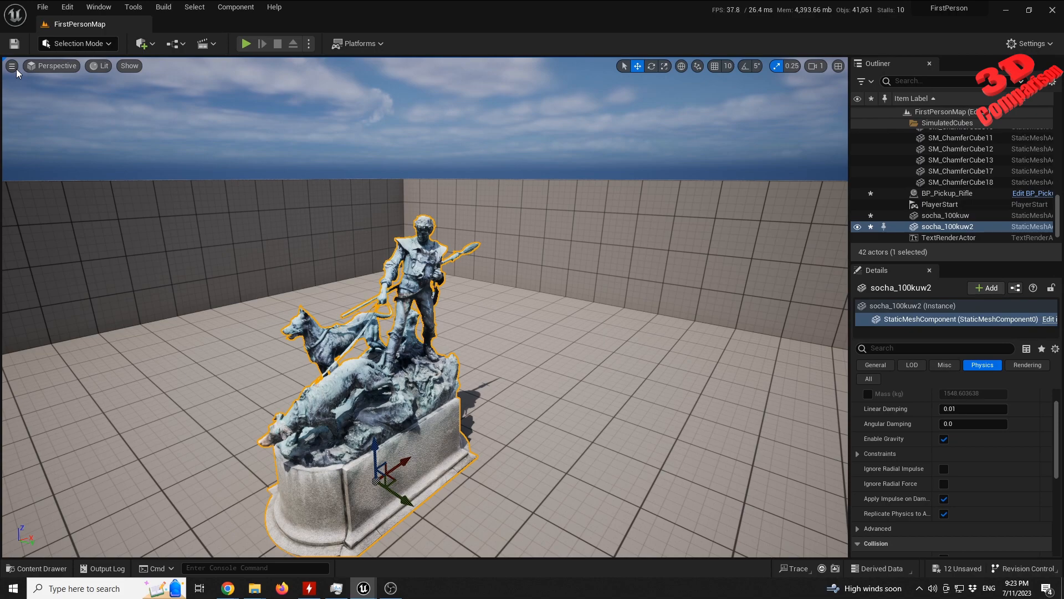
click(12, 67)
click(19, 117)
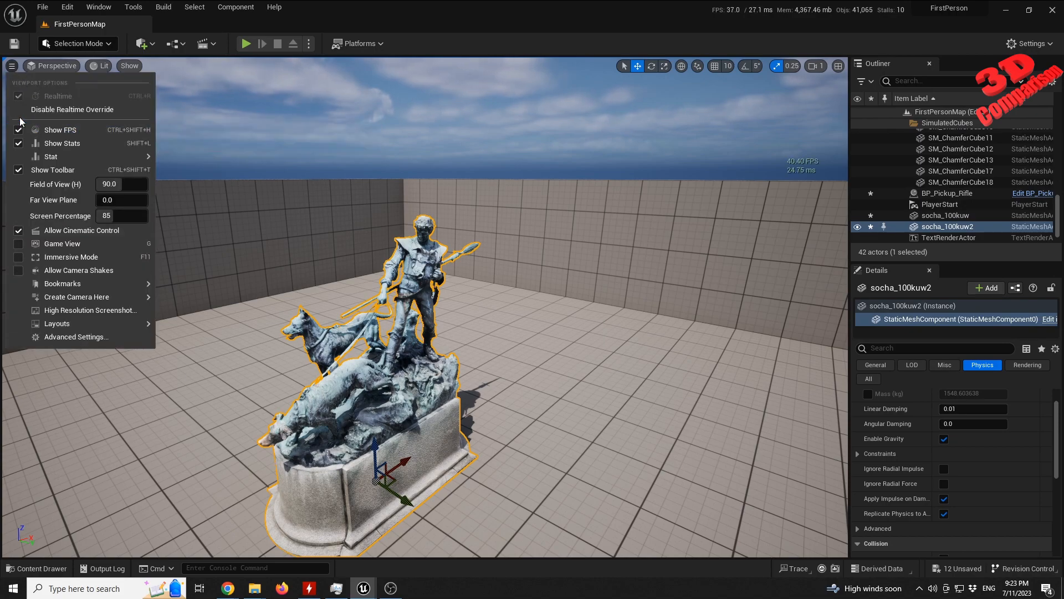
click(344, 11)
Play the level and walk around the textured statue, examining it in lit mode from near and far.
click(246, 47)
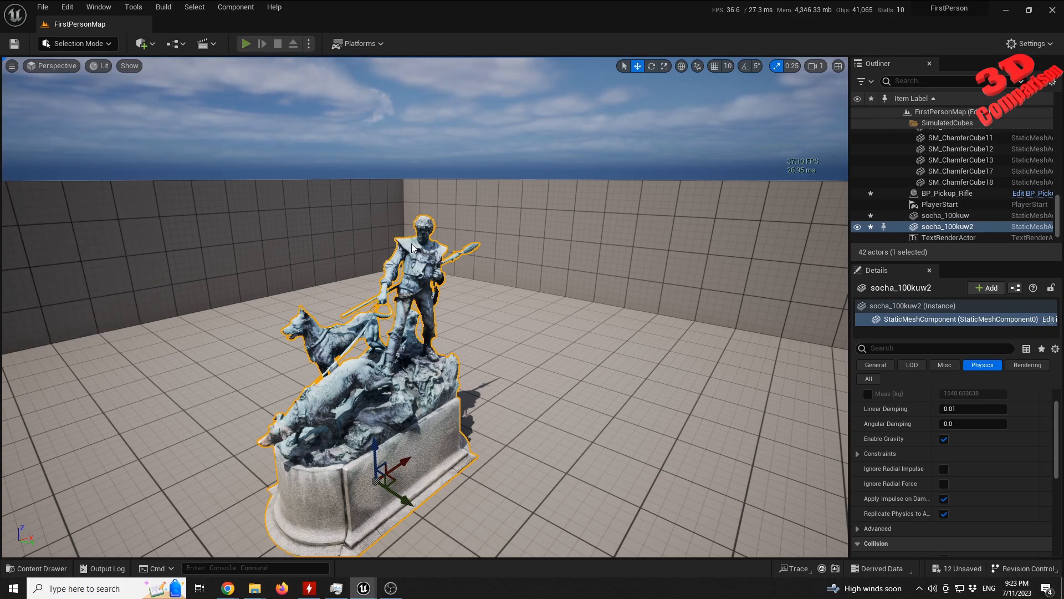
key(w)
key(d)
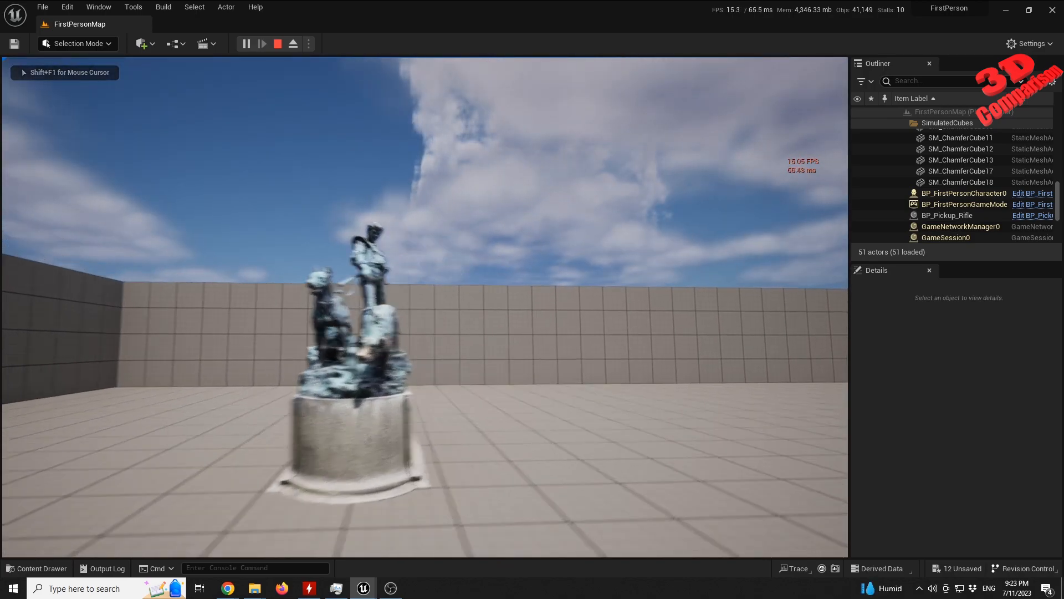
key(w)
key(d)
key(a)
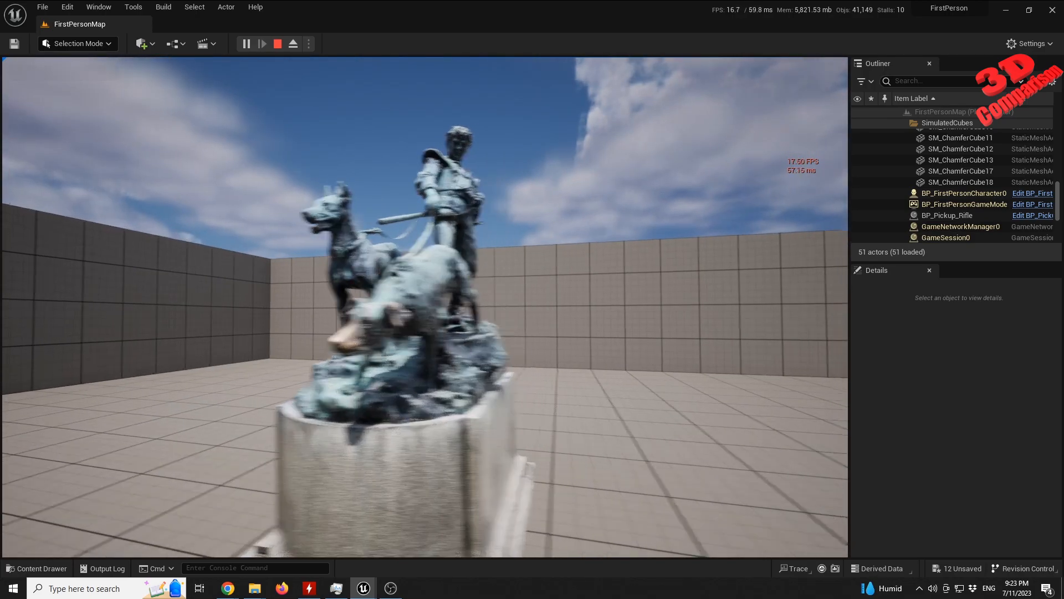
key(d)
key(w)
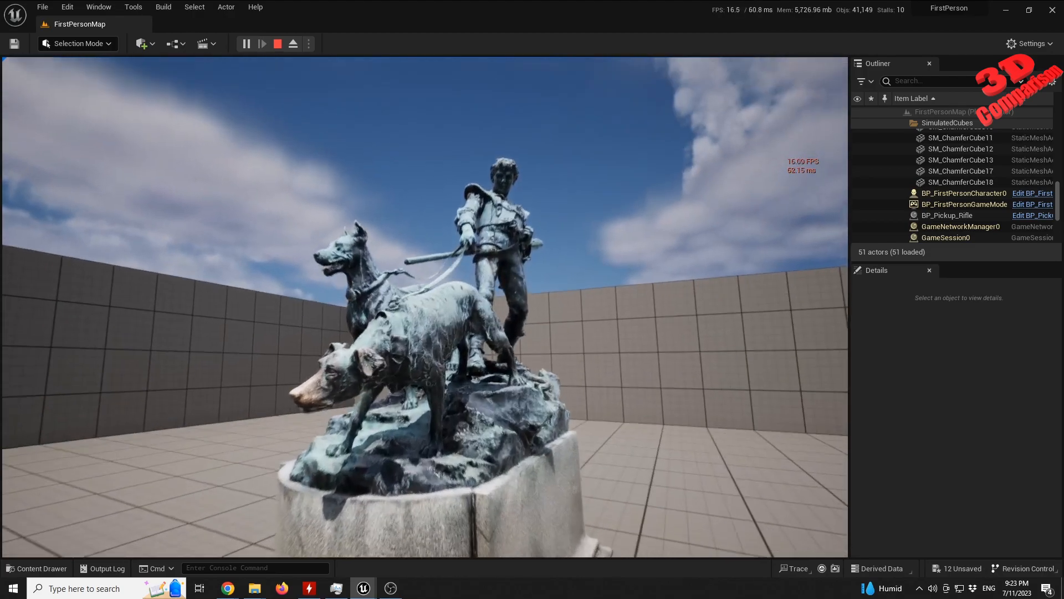
key(w)
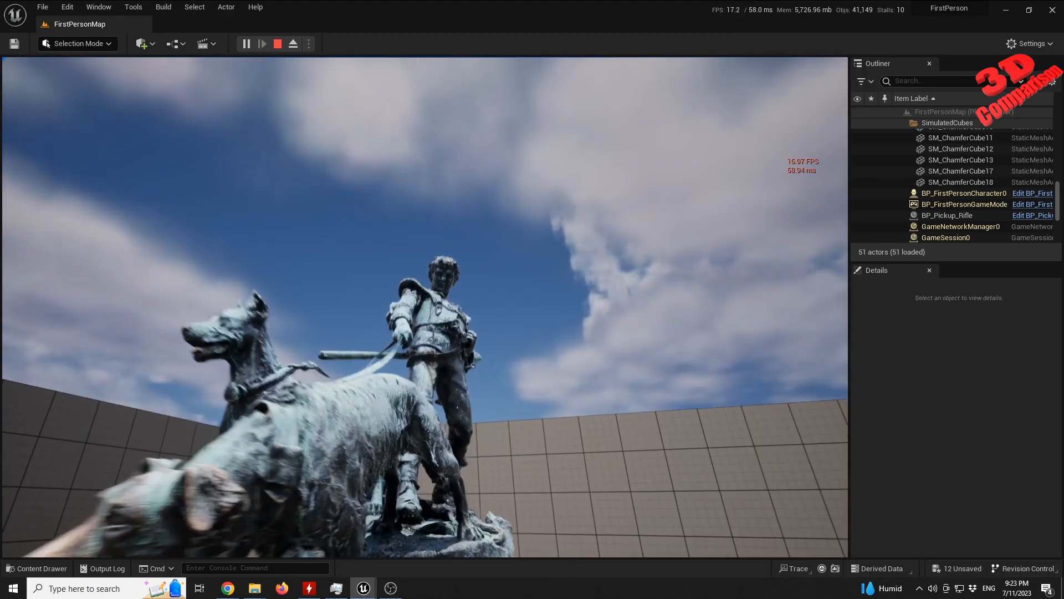
key(d)
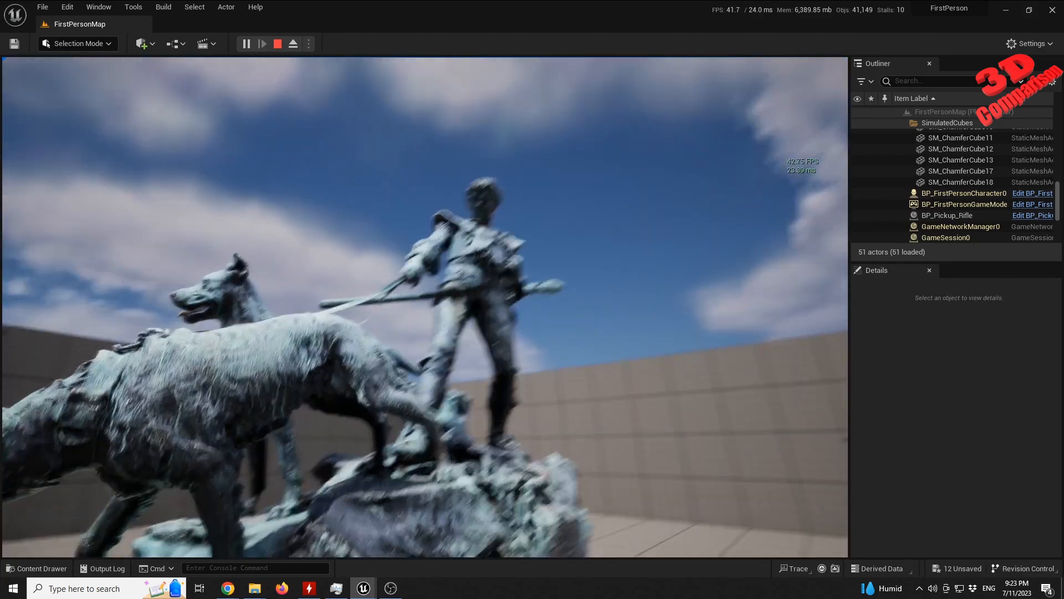
key(a)
key(d)
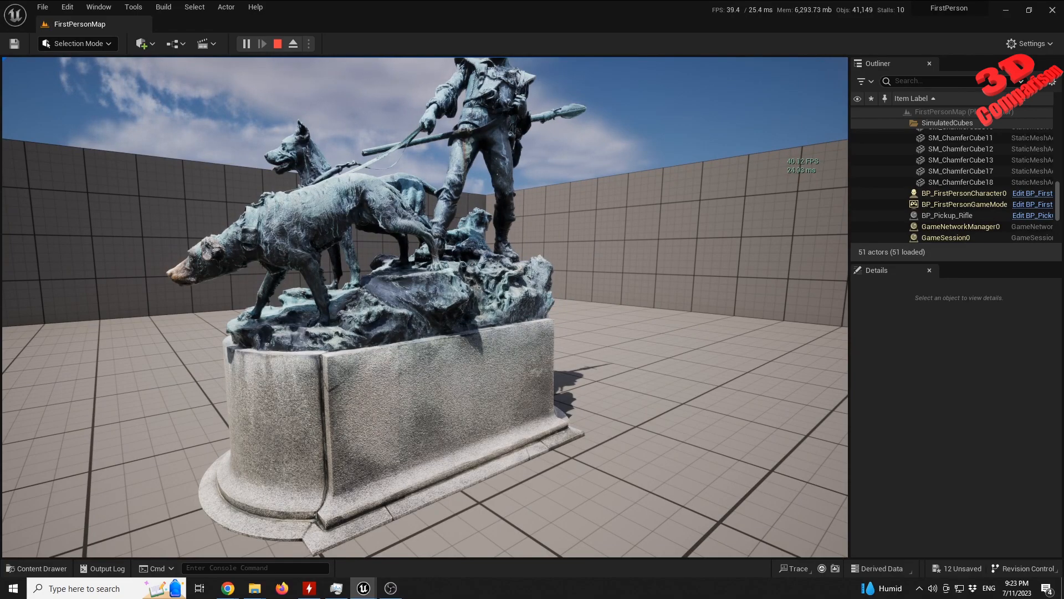
key(w)
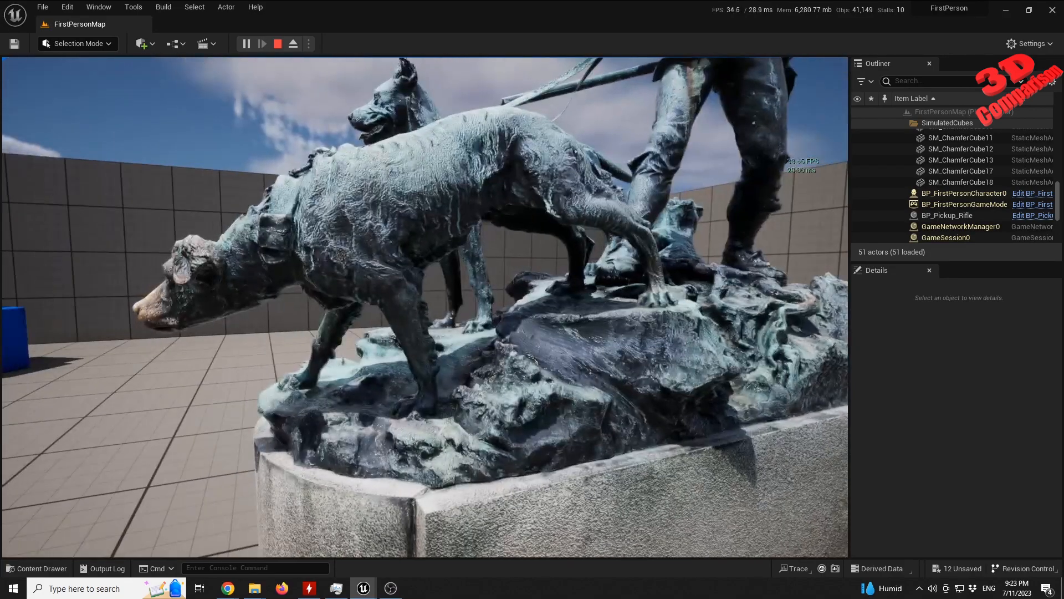
key(a)
key(a)
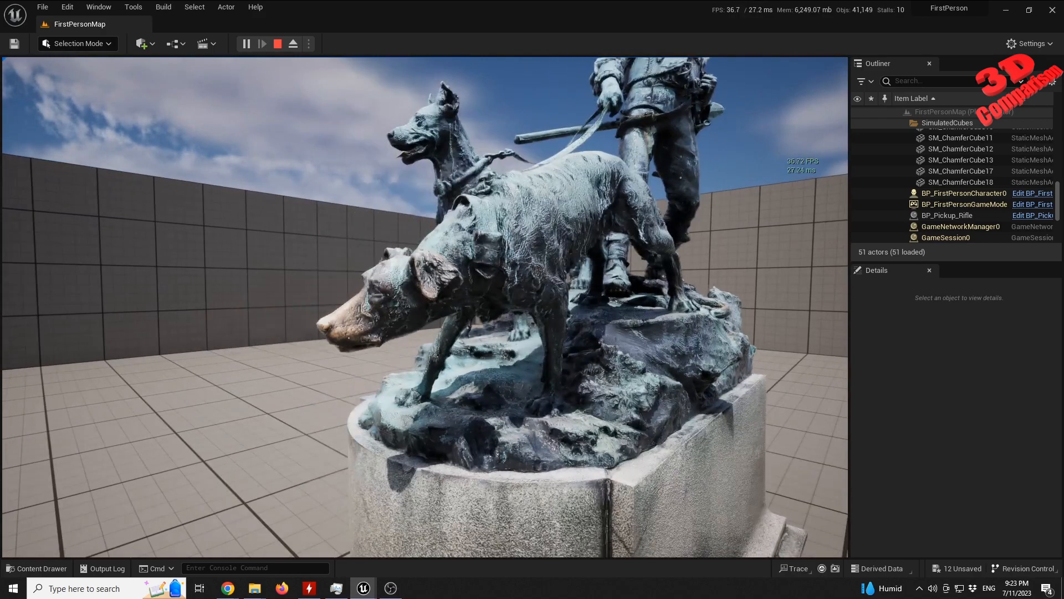
key(s)
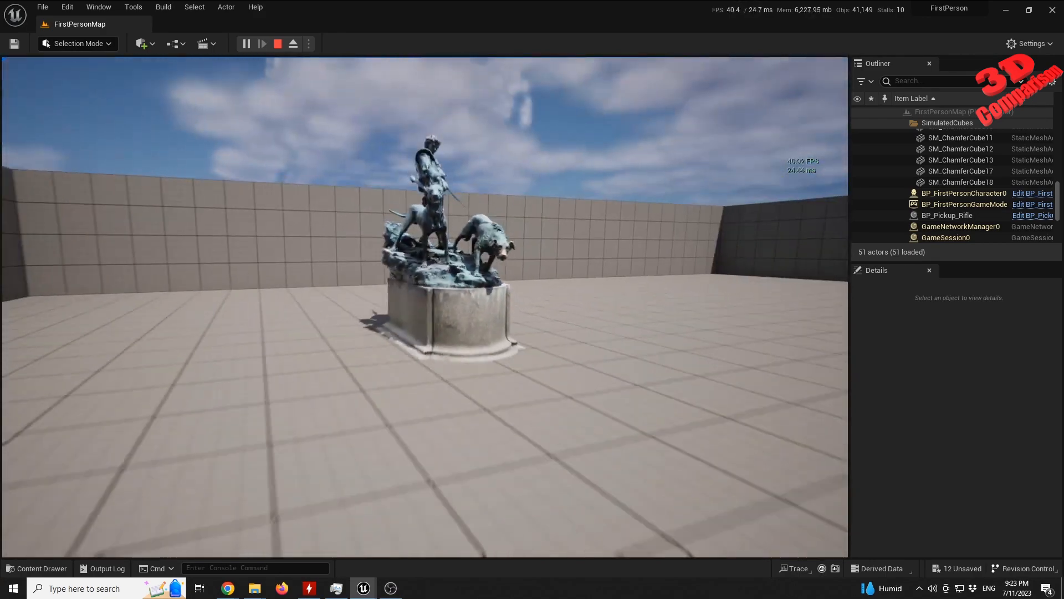
key(w)
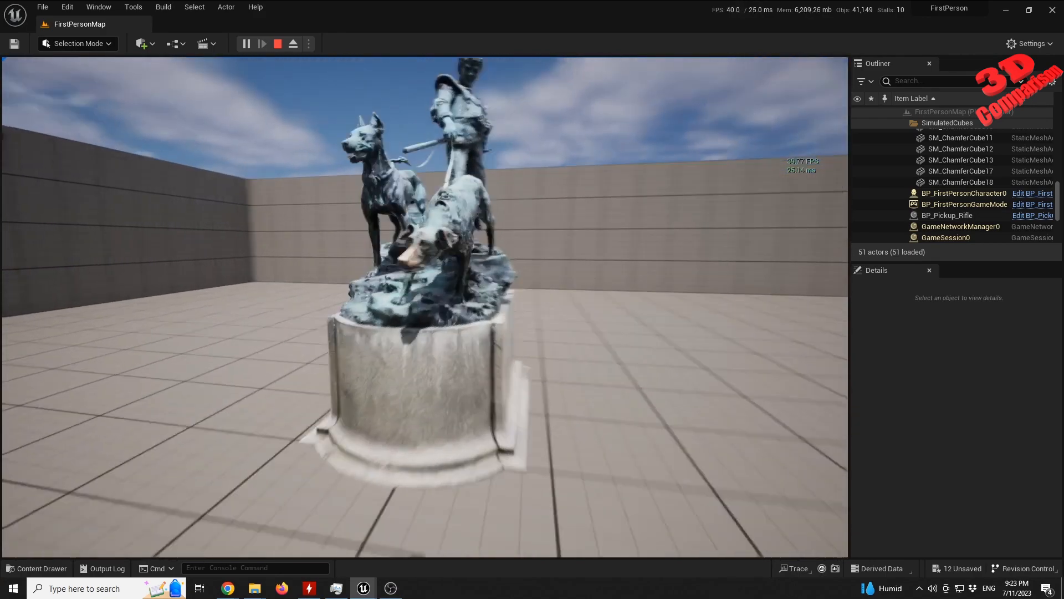
key(s)
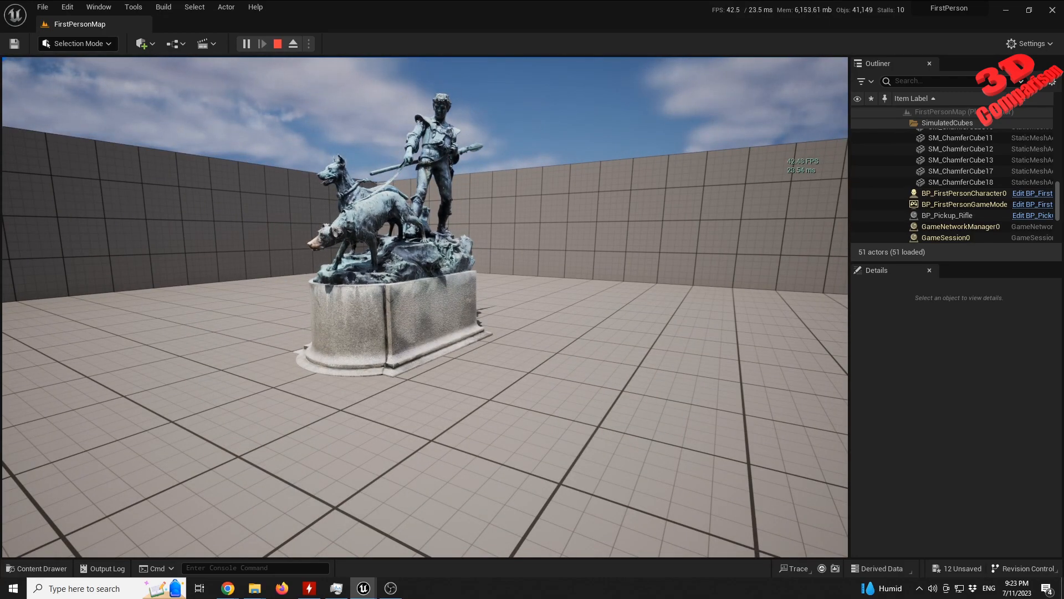
Switch the running game to wireframe mode and examine the statue's mesh density from several distances.
key(F1)
key(s)
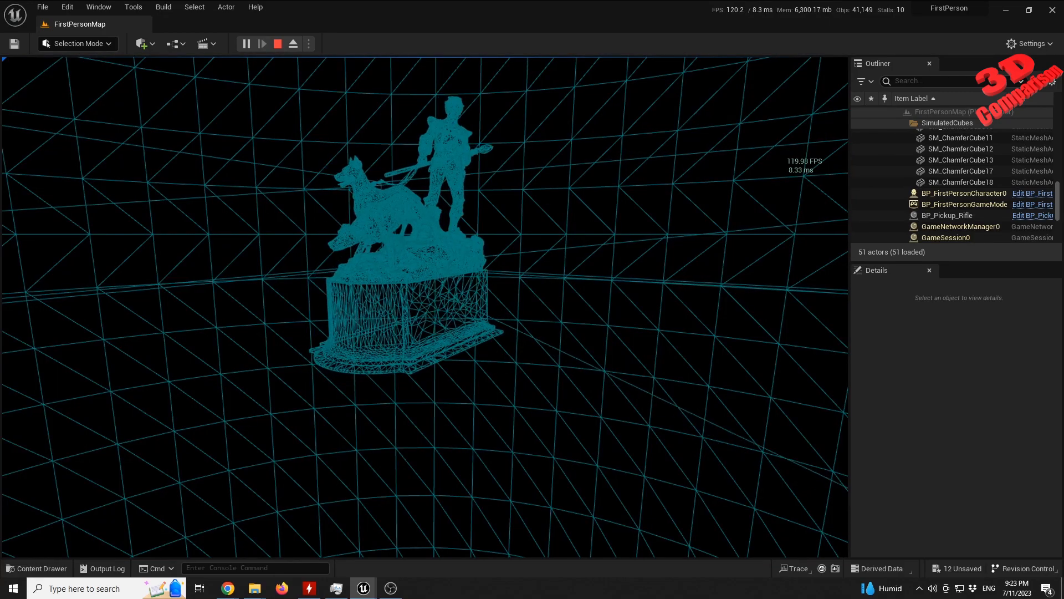
key(w)
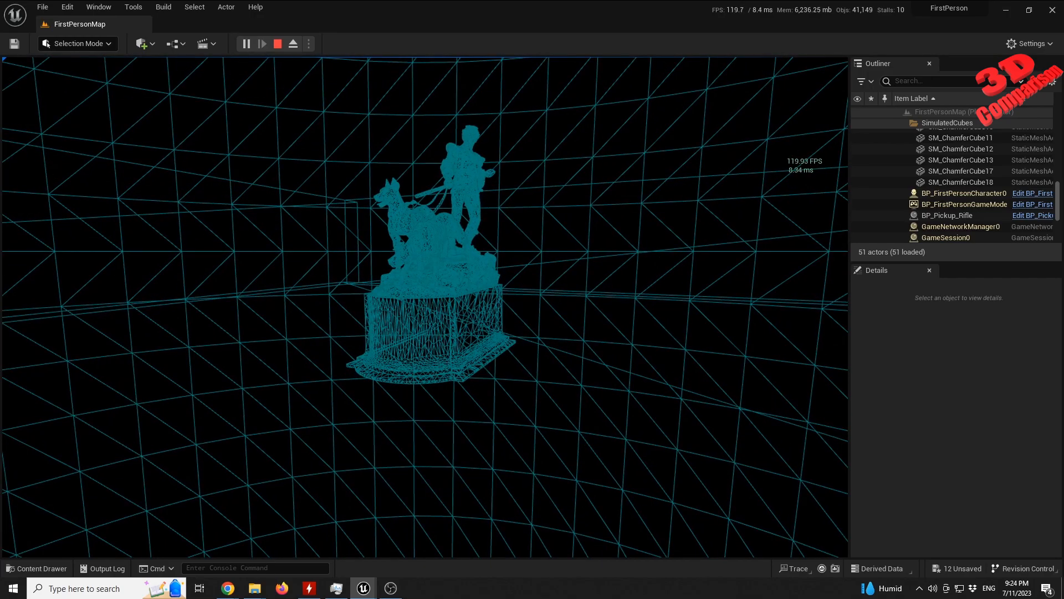
key(w)
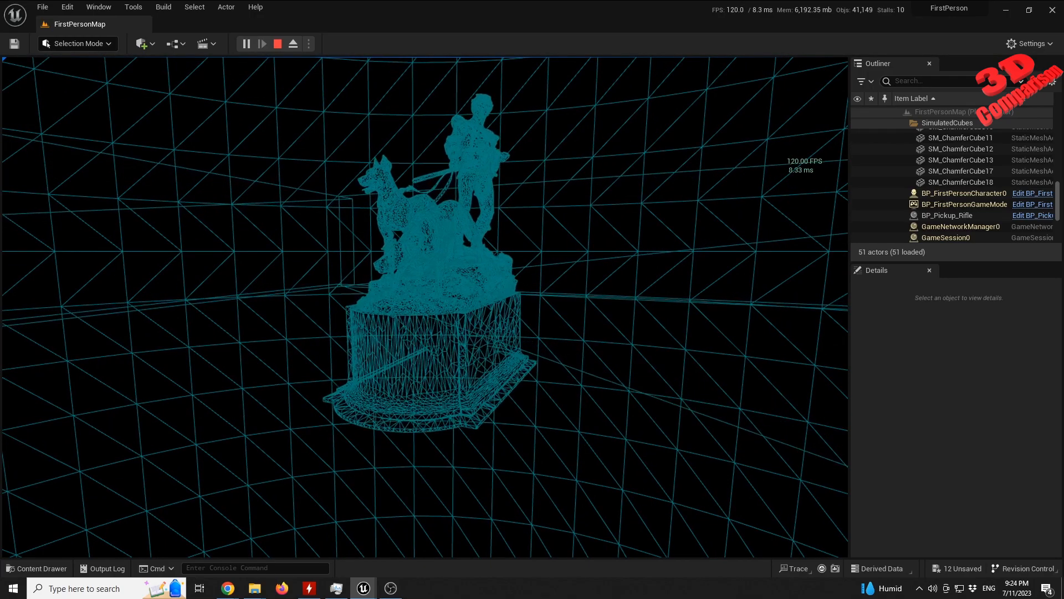
key(s)
key(w)
key(w)
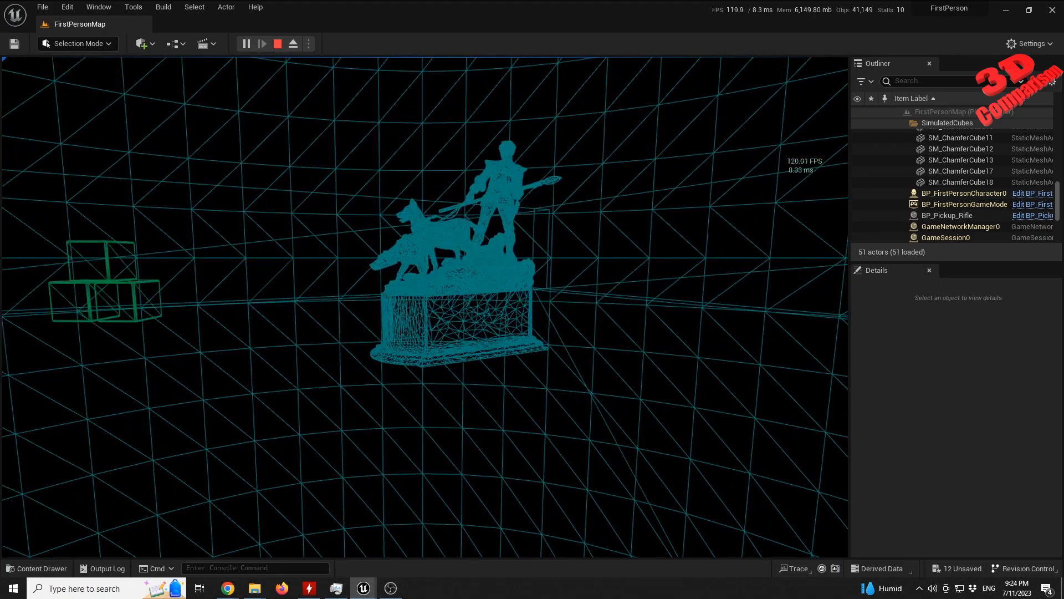
Switch the running game to unlit mode and examine the statue's base colour texture from several sides.
key(F1)
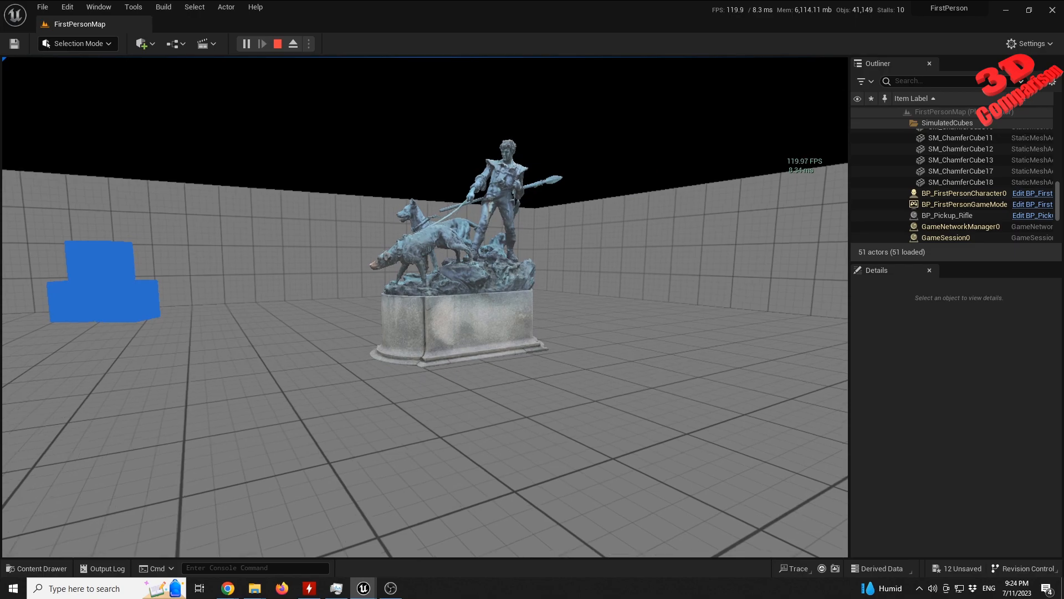
key(w)
key(w)
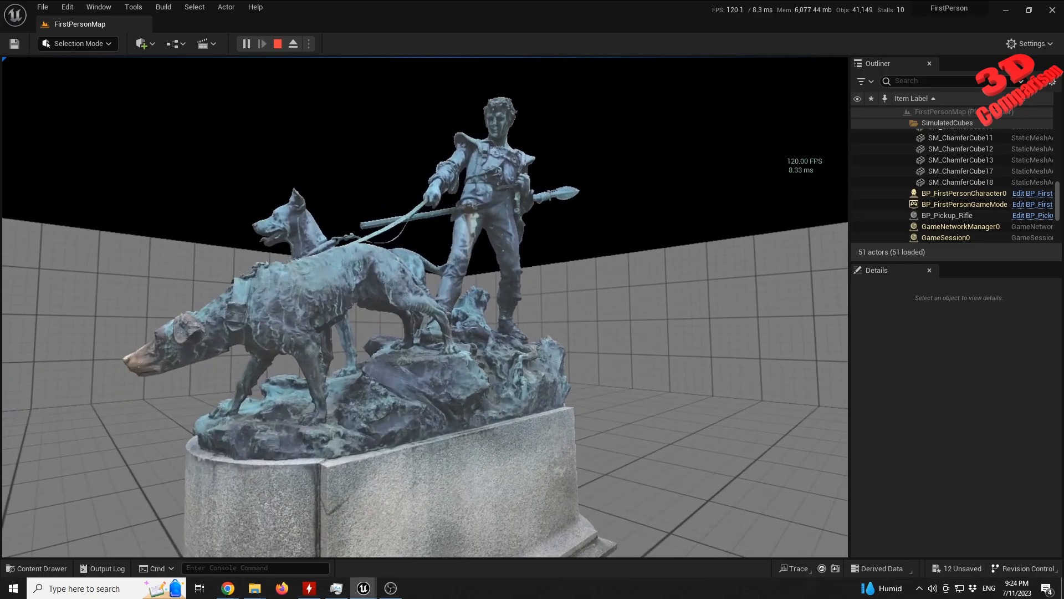
key(s)
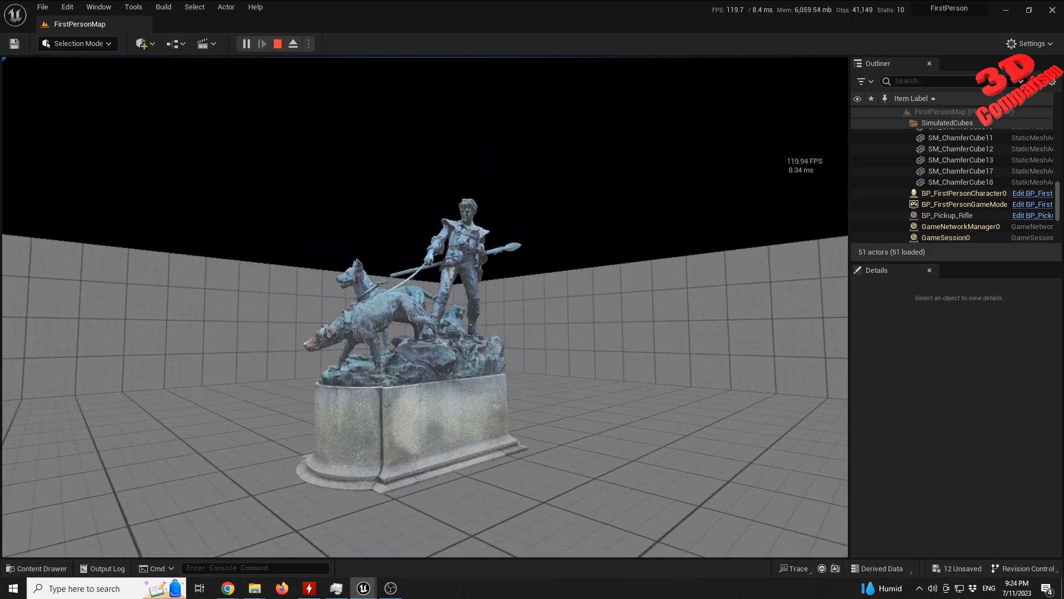
key(w)
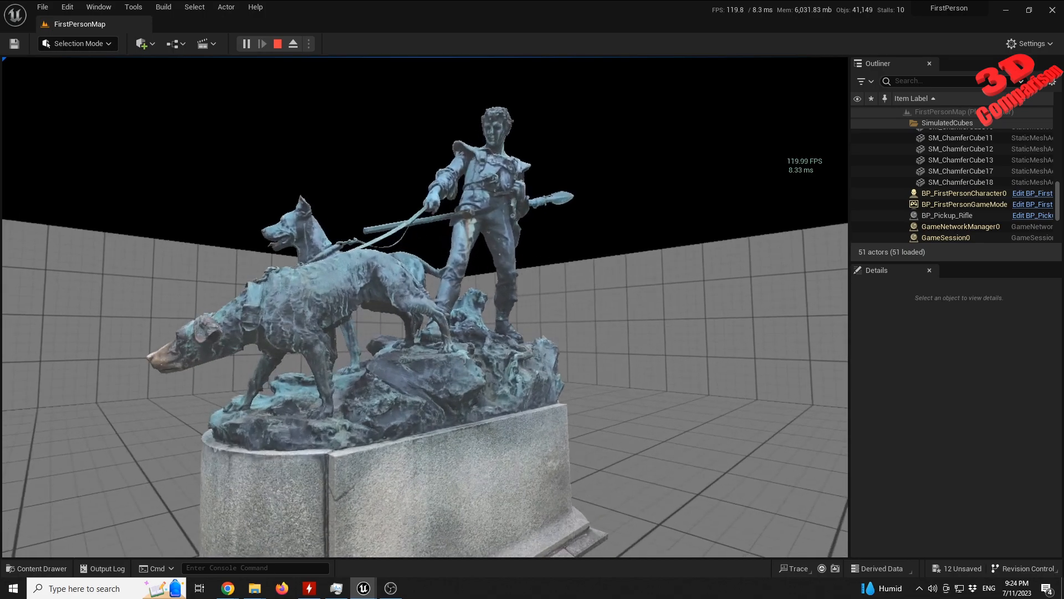
key(s)
key(d)
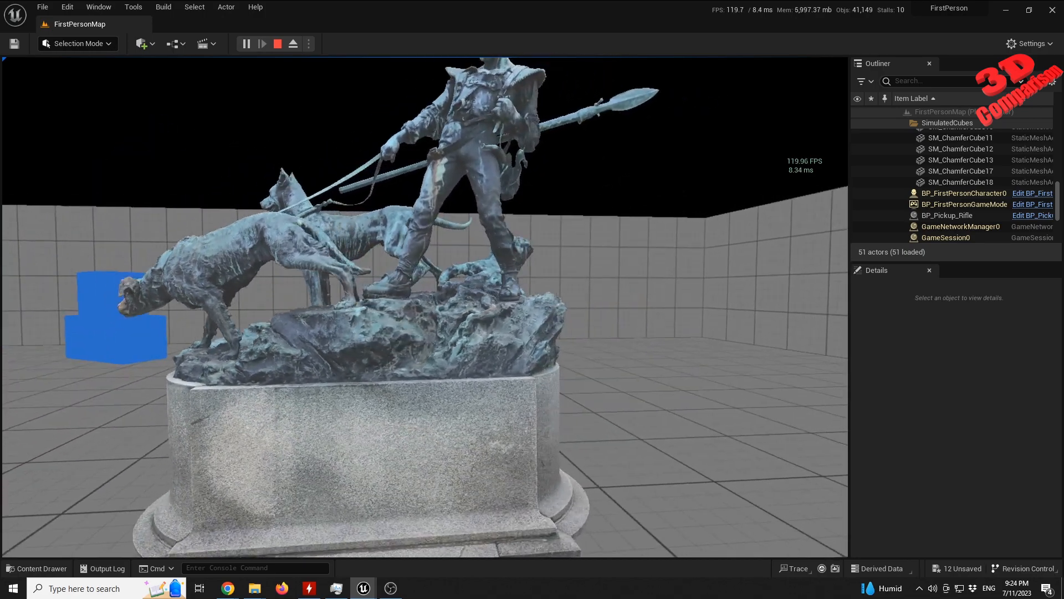
key(a)
key(s)
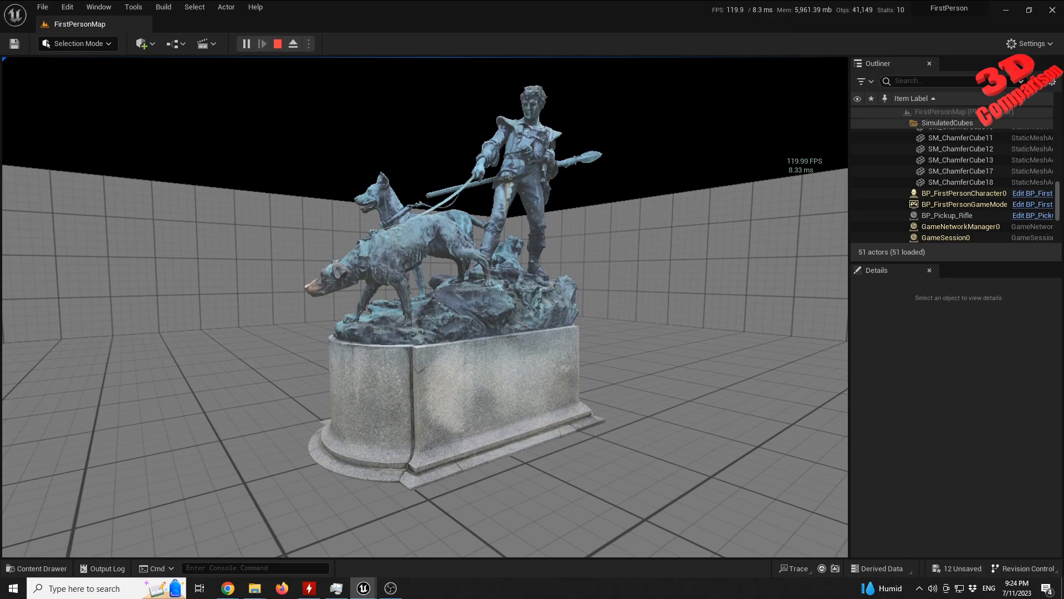
Restore the lit view mode and end the play session, returning to the statue in the level editor.
key(F3)
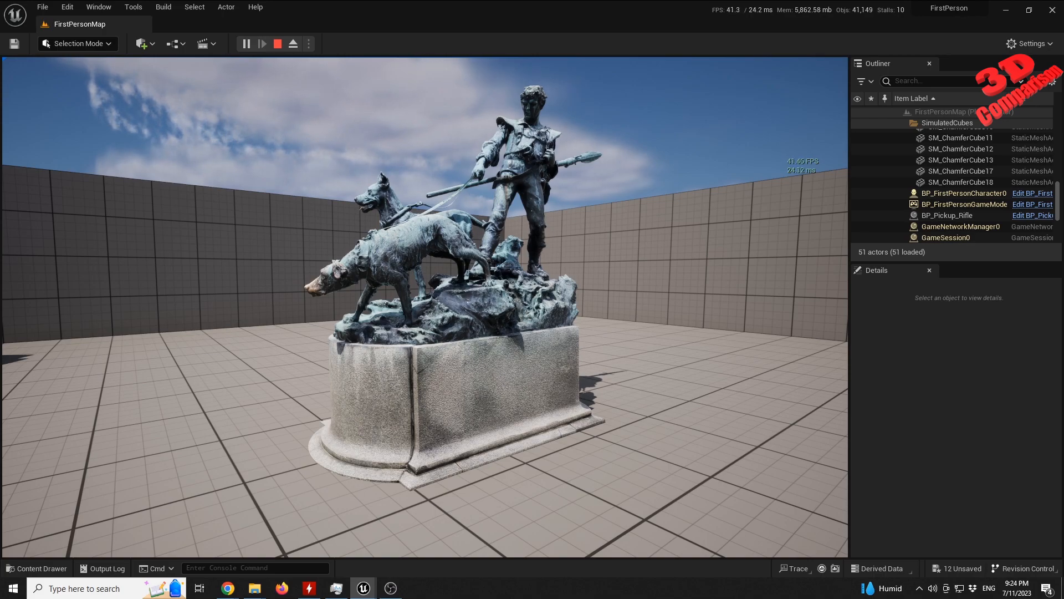
key(Escape)
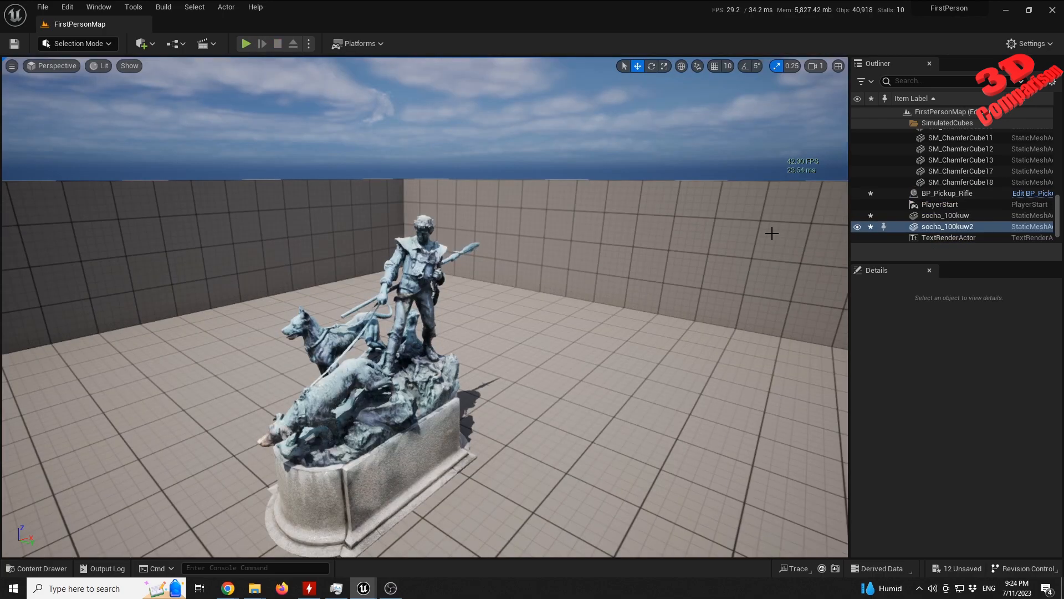
key(f)
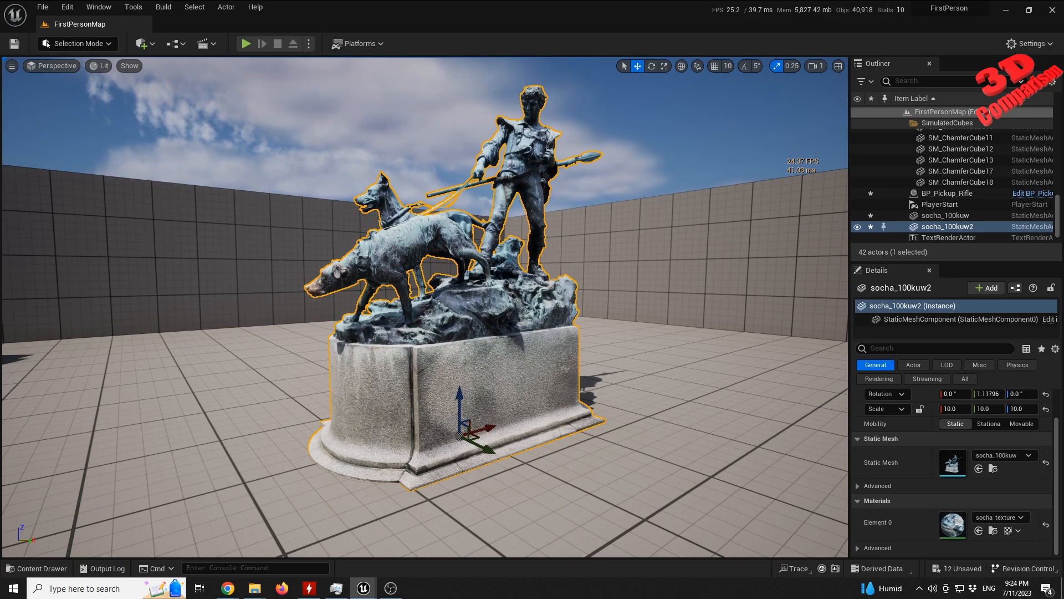
Set the engine scalability quality to Low and view the statue up close in the level viewport.
click(1029, 44)
mouse_move(984, 224)
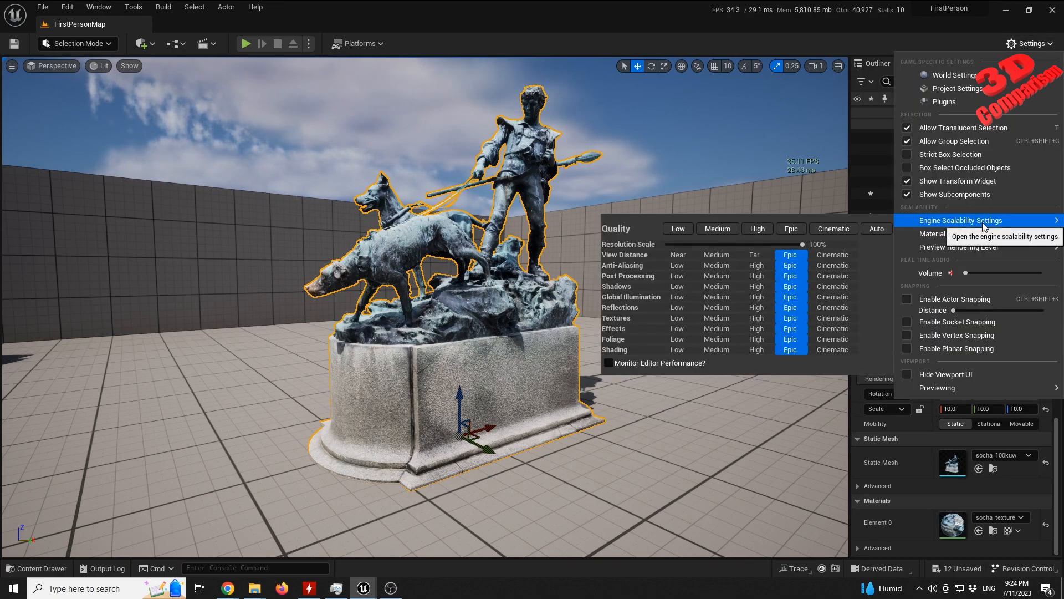
click(677, 229)
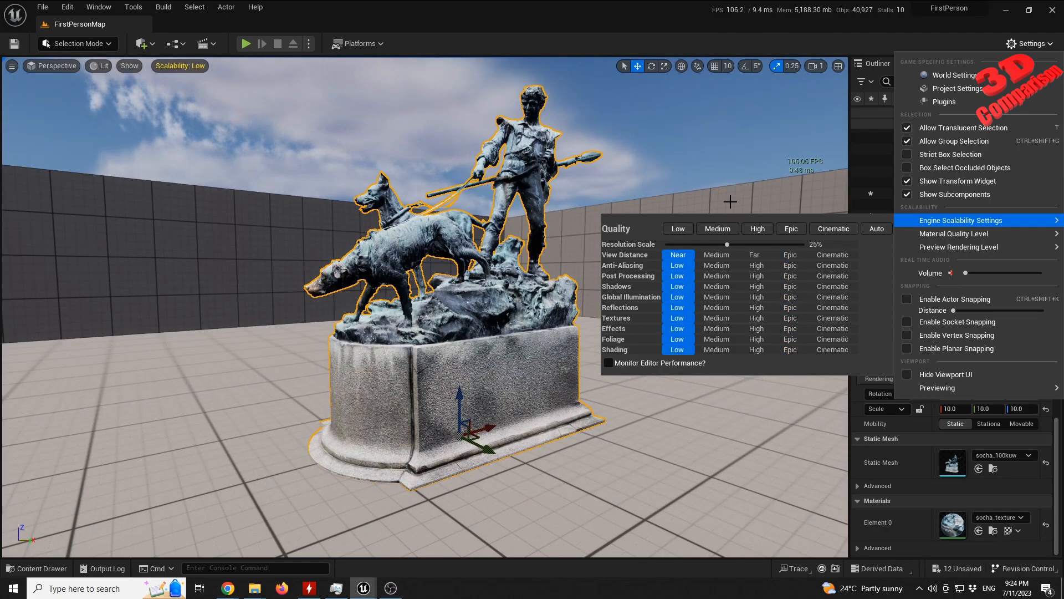
right_drag(638, 166, 635, 131)
key(w)
key(w)
key(s)
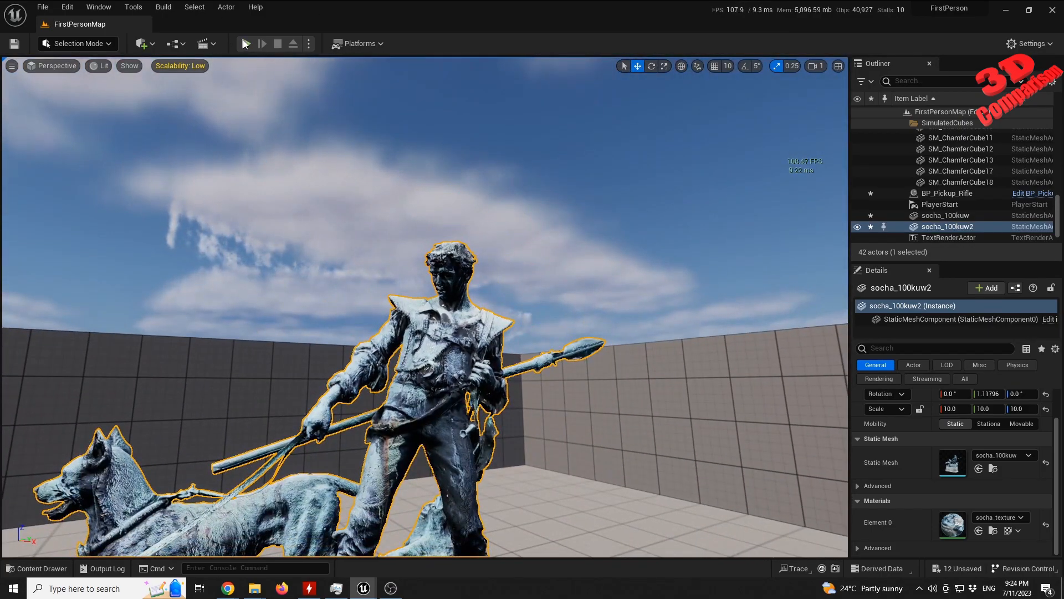
Play the level at Low scalability, examine the statue from several distances and heights, and end the play session.
click(246, 43)
click(551, 233)
key(w)
key(w)
key(d)
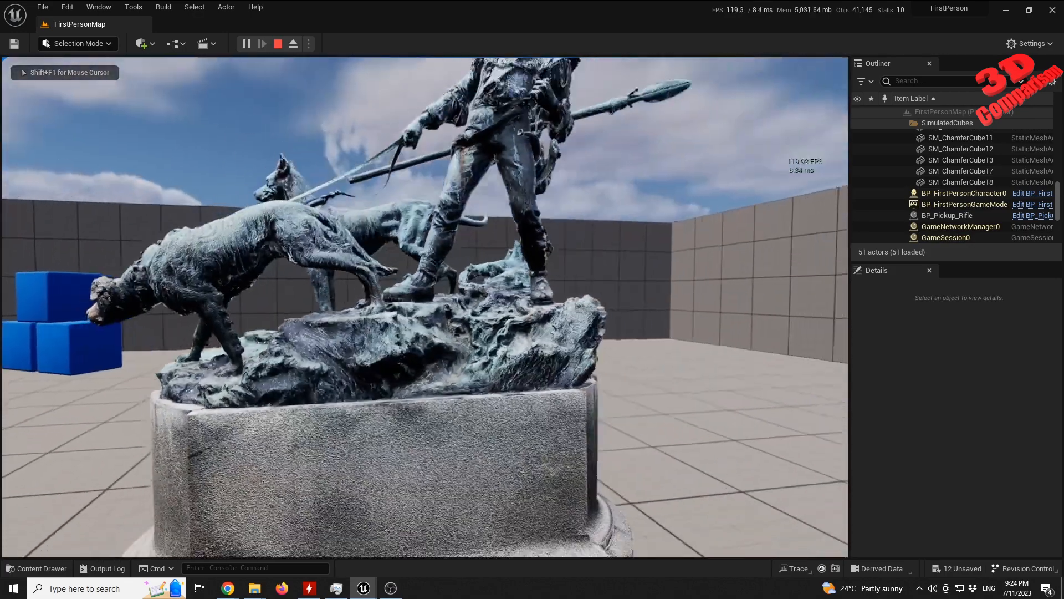
key(s)
key(a)
key(w)
key(d)
key(space)
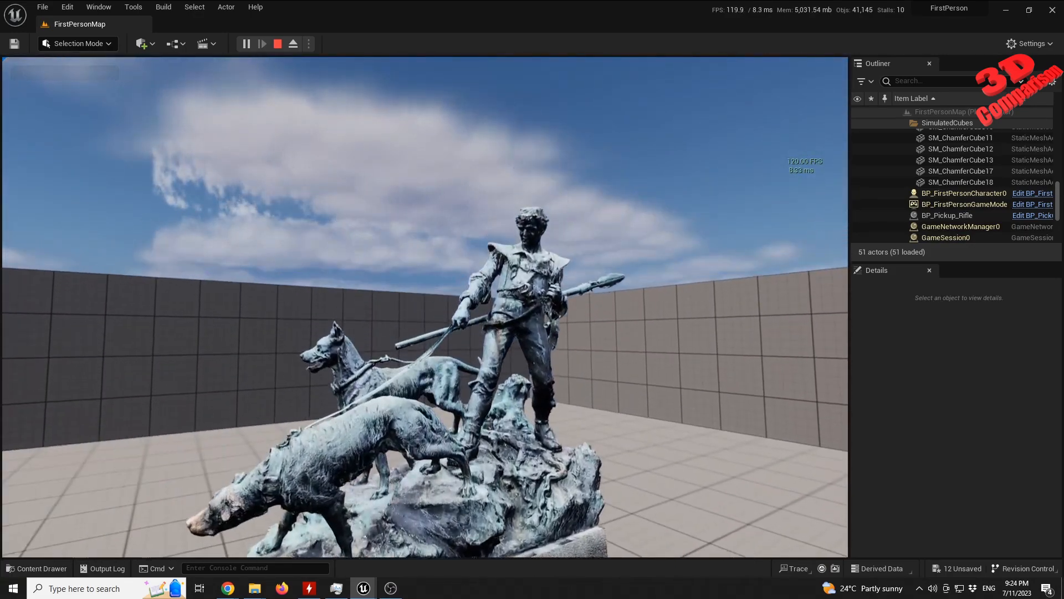
key(w)
key(space)
key(s)
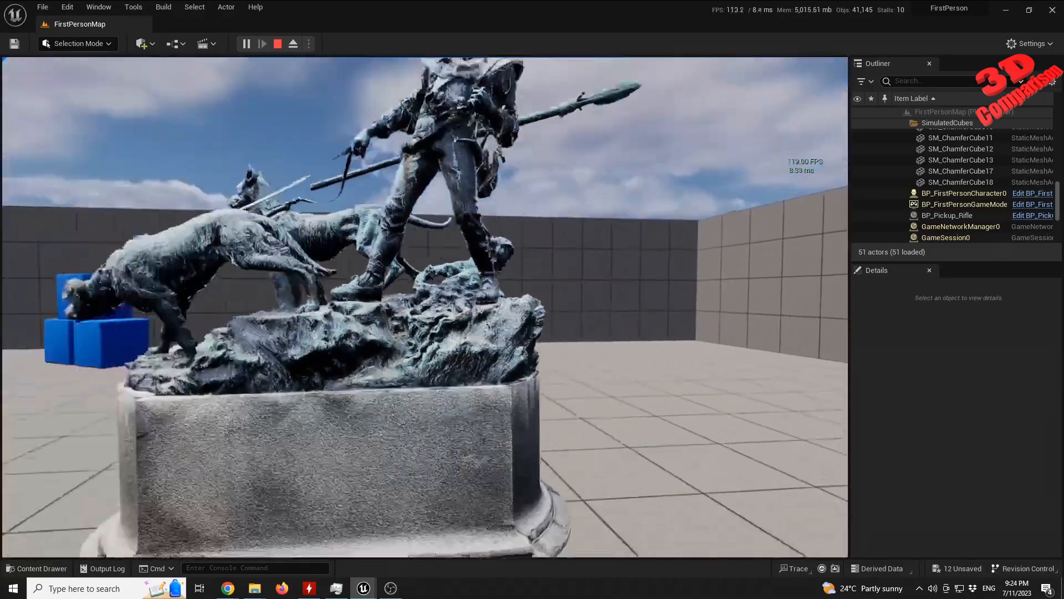
key(w)
key(space)
key(w)
key(s)
key(a)
key(s)
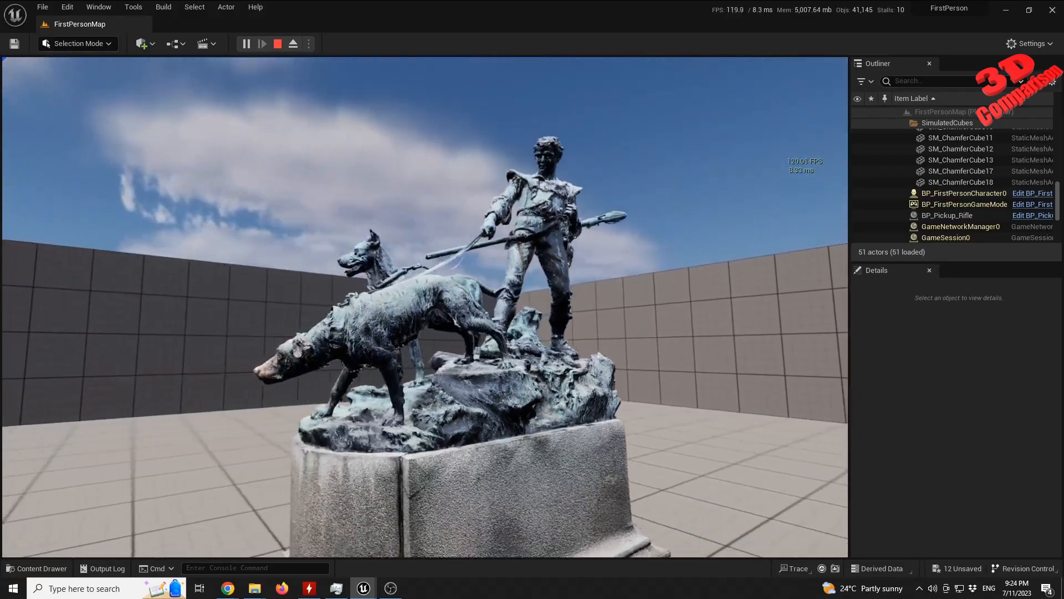
key(Escape)
key(f)
Set the engine scalability quality to High and then to Epic, and view the whole statue in the level viewport.
click(1032, 44)
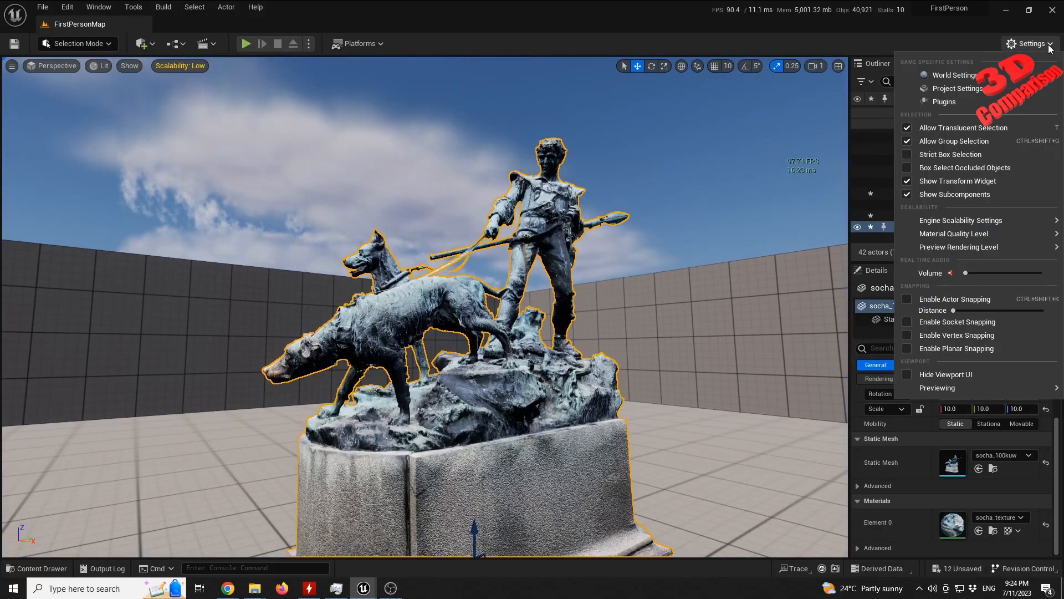
mouse_move(975, 221)
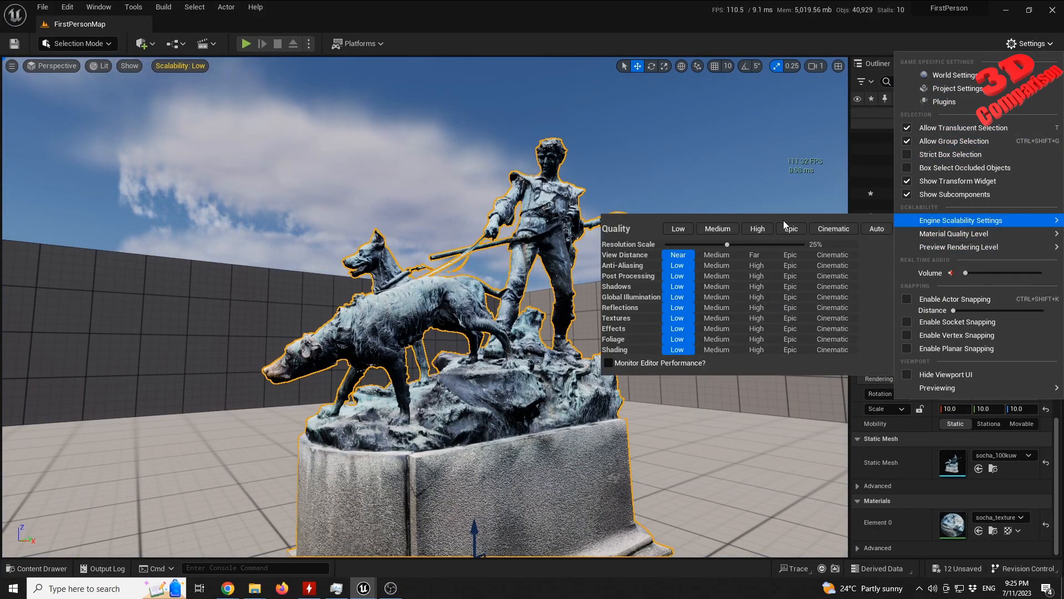
click(758, 229)
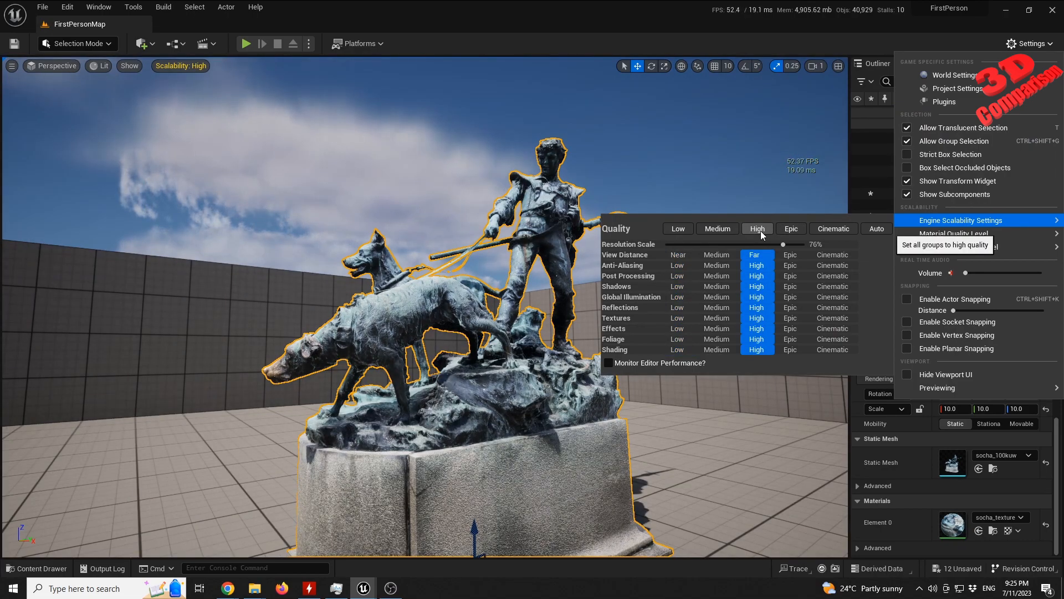
click(798, 228)
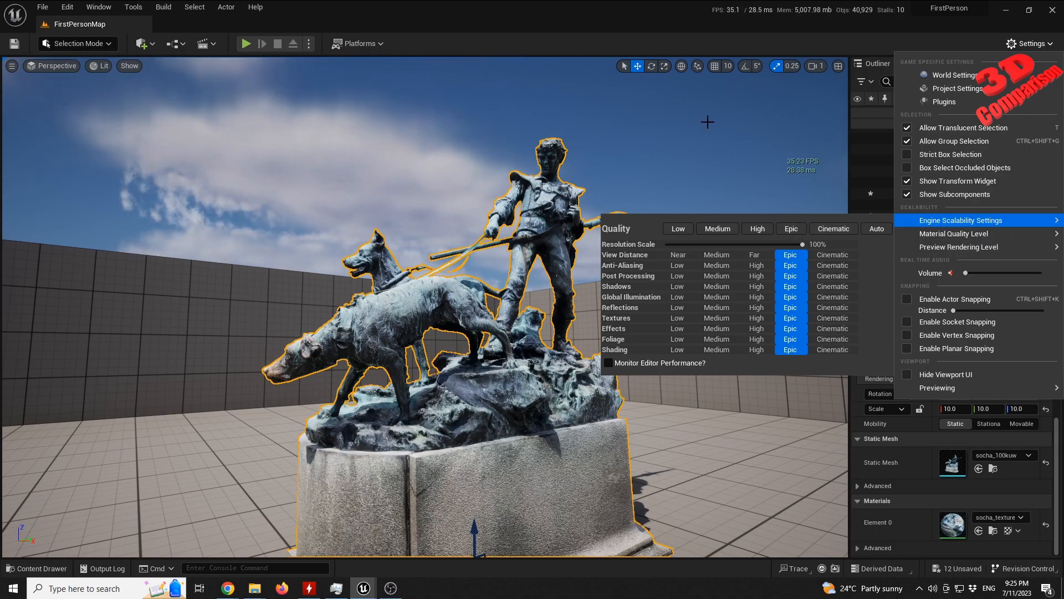
click(793, 44)
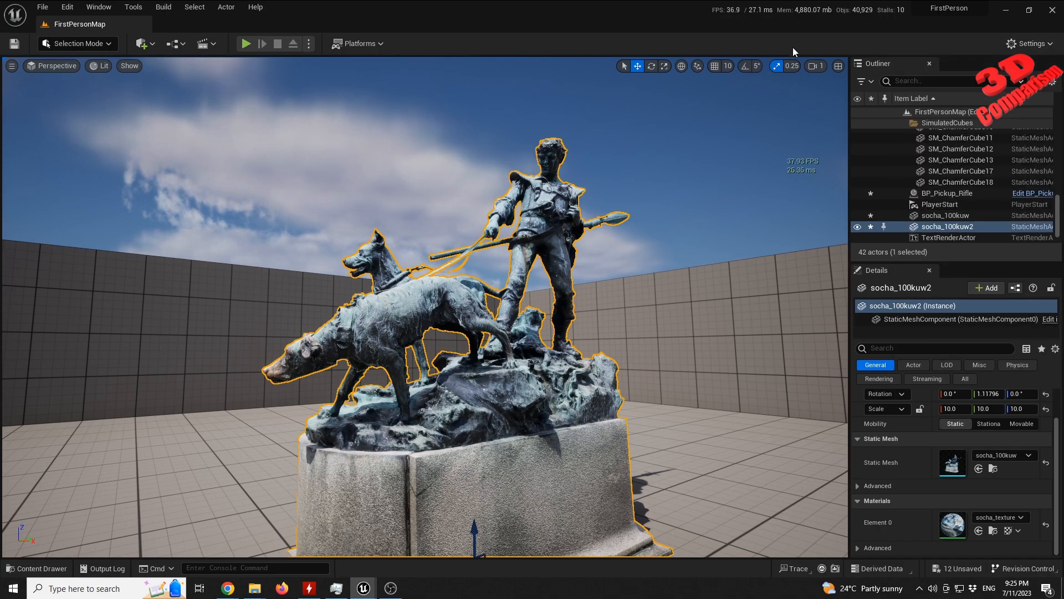
key(s)
mouse_move(603, 271)
right_down()
mouse_move(623, 287)
mouse_move(601, 273)
right_up()
key(w)
key(s)
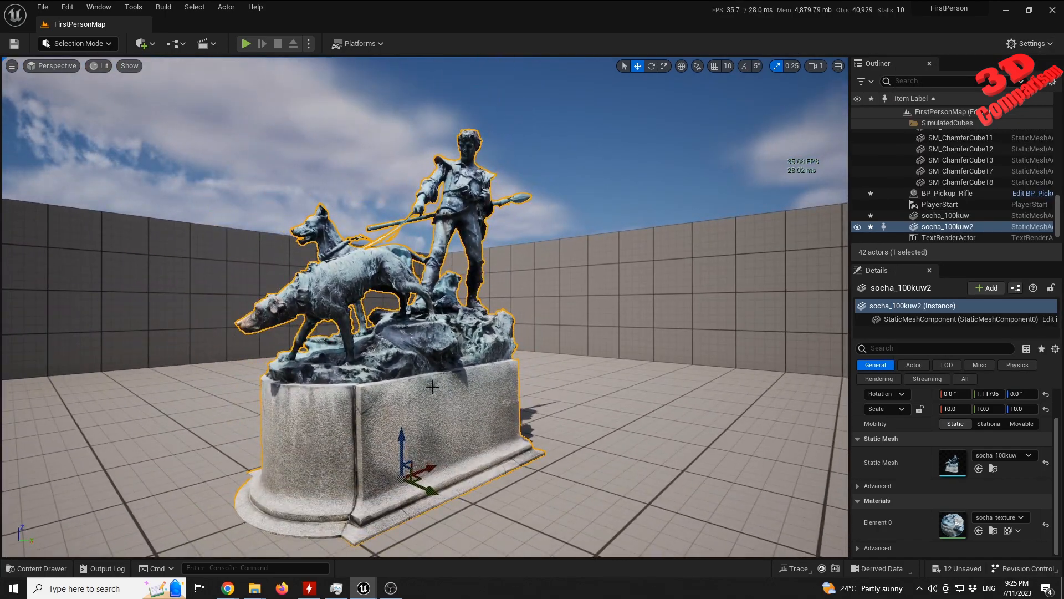
Open the socha_100kuw static mesh in its own editor and examine its triangle statistics and surface from several distances.
key(ctrl+space)
double_click(210, 449)
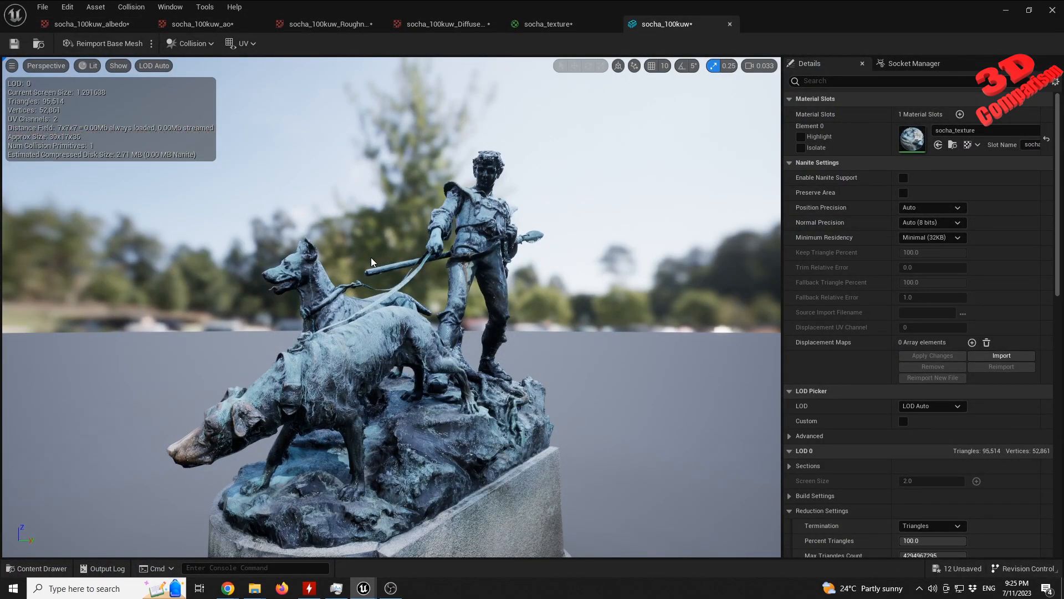
drag(423, 294, 404, 371)
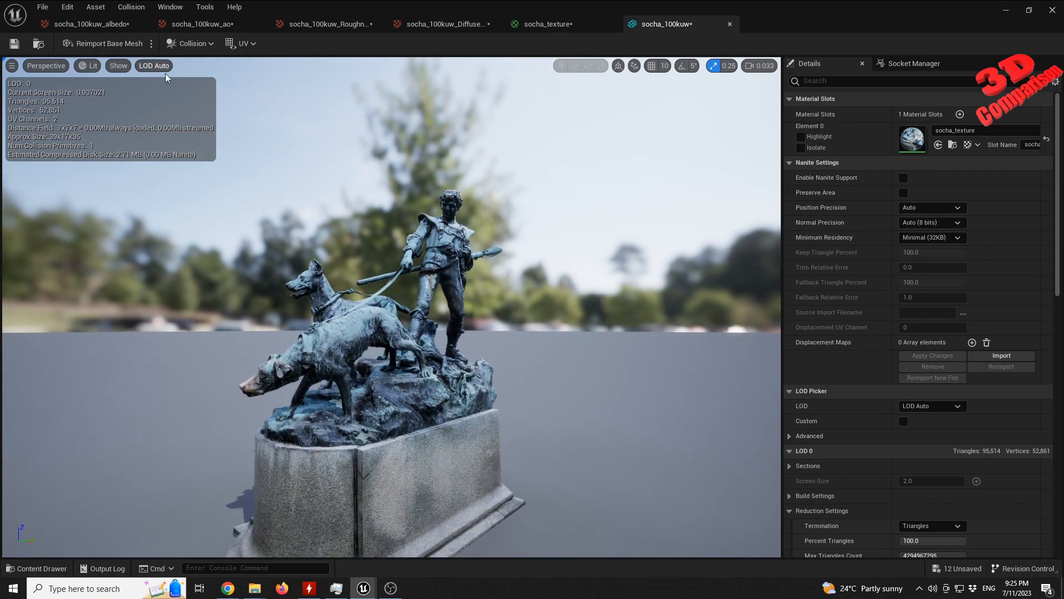
right_drag(392, 289, 392, 318)
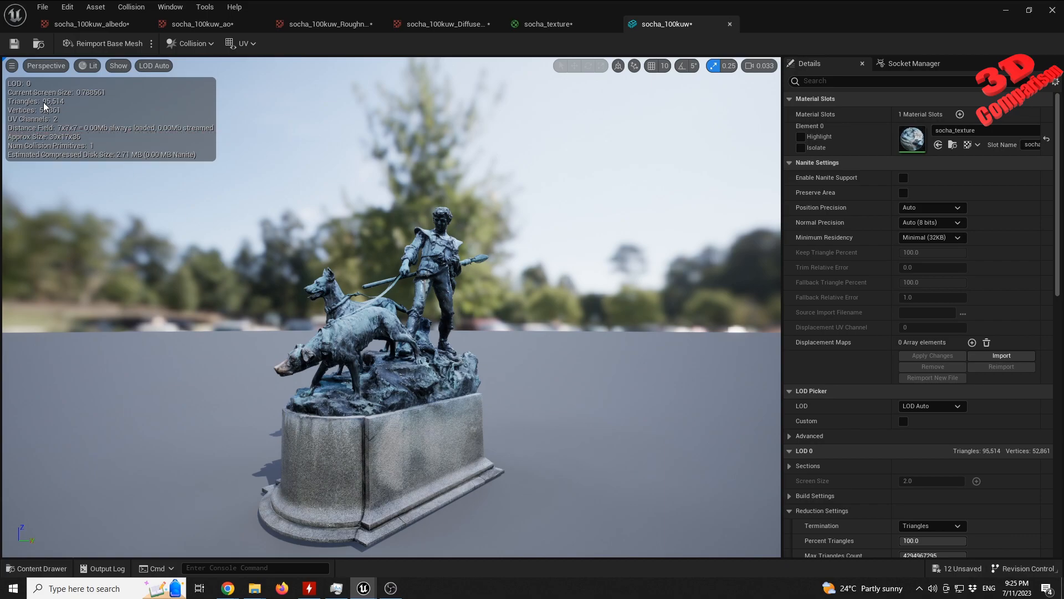
drag(56, 104, 33, 219)
key(d)
key(w)
key(w)
right_drag(391, 307, 381, 321)
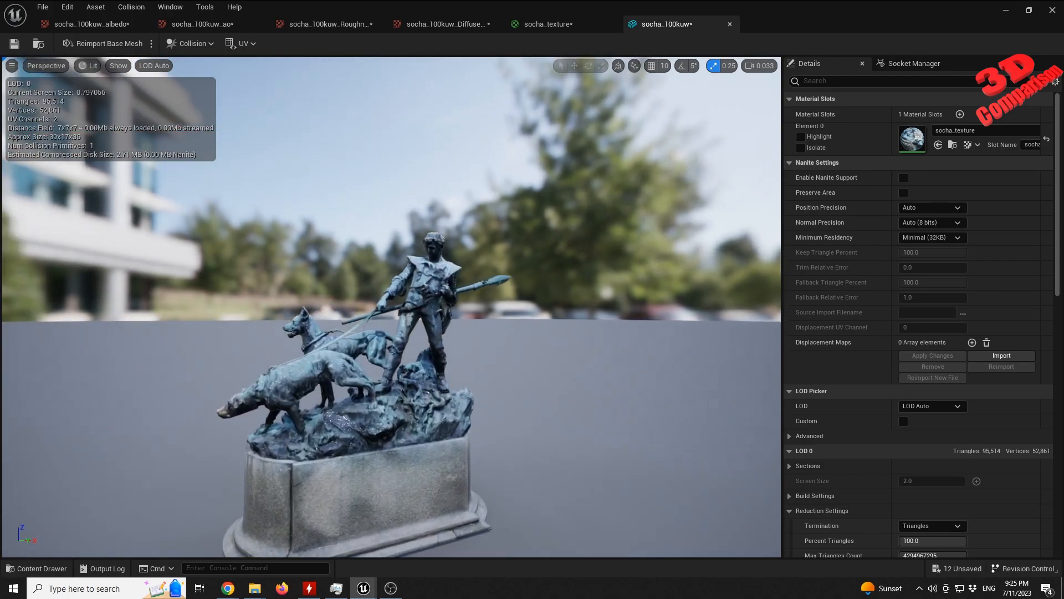
key(w)
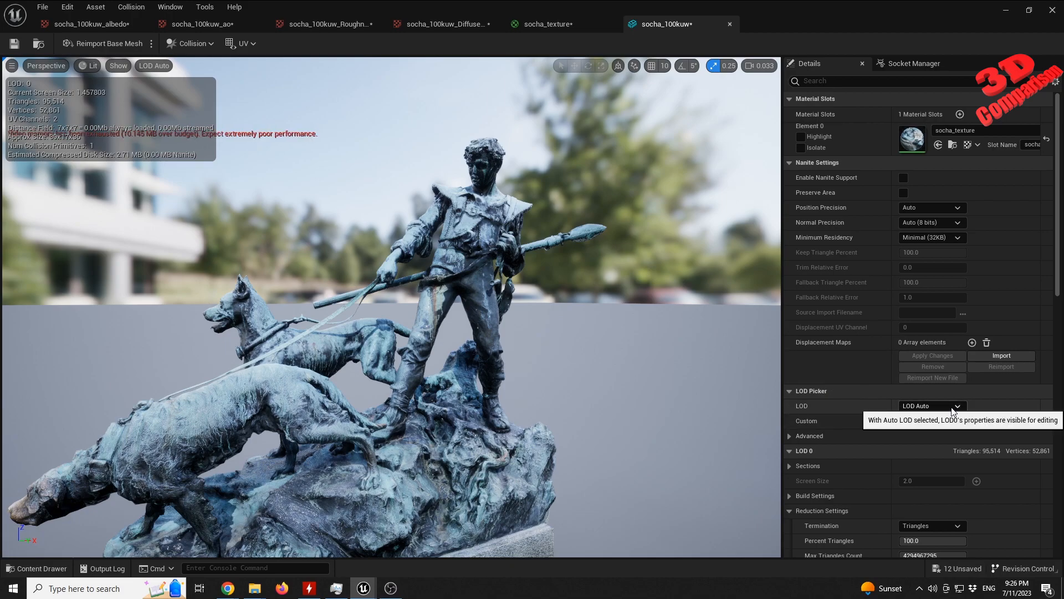
Review the mesh's reduction and LOD settings, then enable the Custom LOD picker mode and expand its advanced options.
scroll(1015, 465, down, 3)
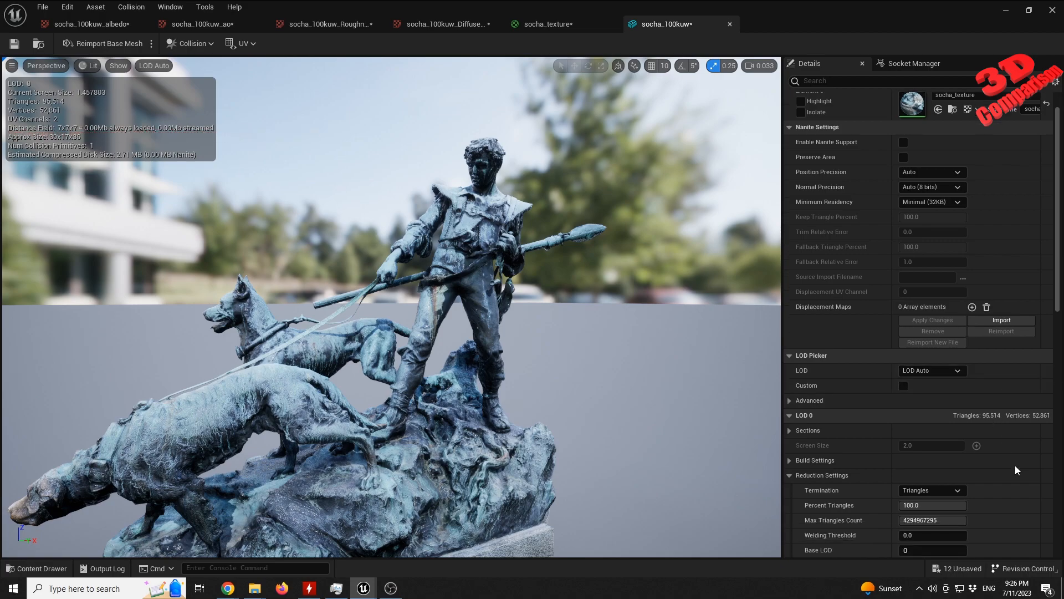
scroll(1016, 461, down, 4)
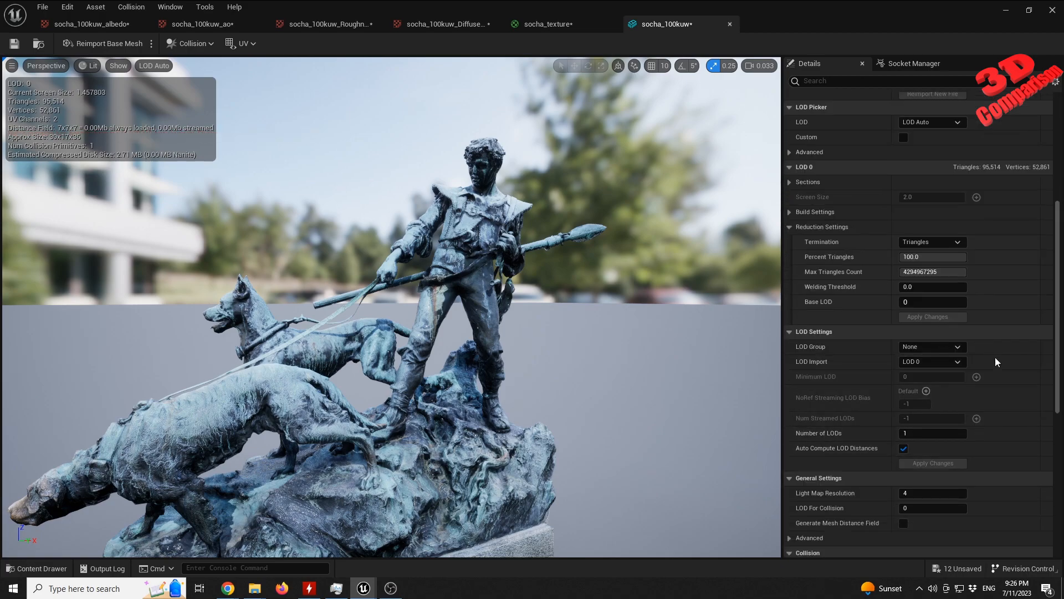
scroll(1007, 377, down, 2)
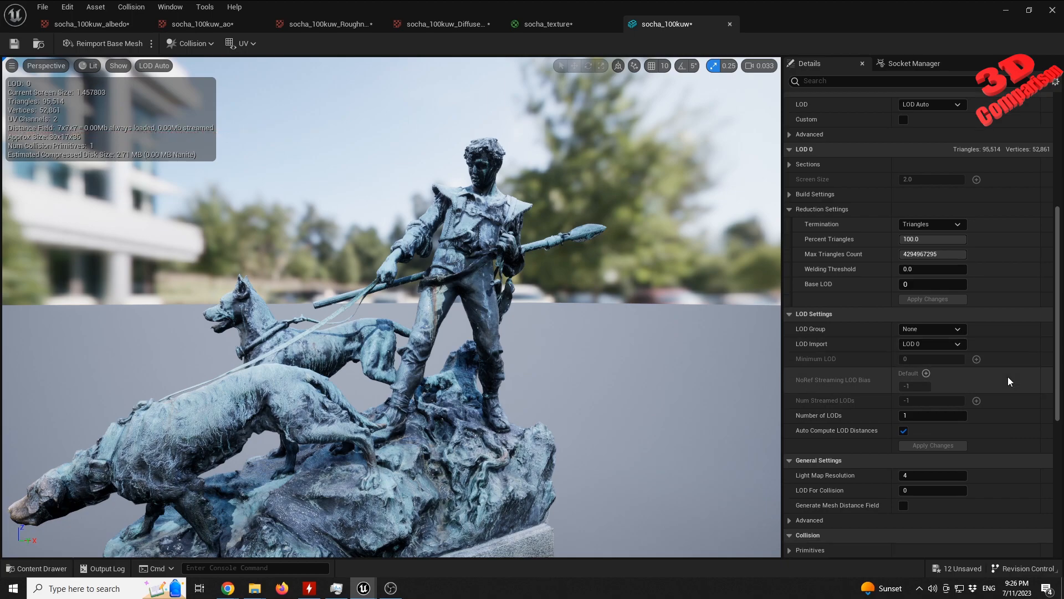
scroll(1008, 376, up, 5)
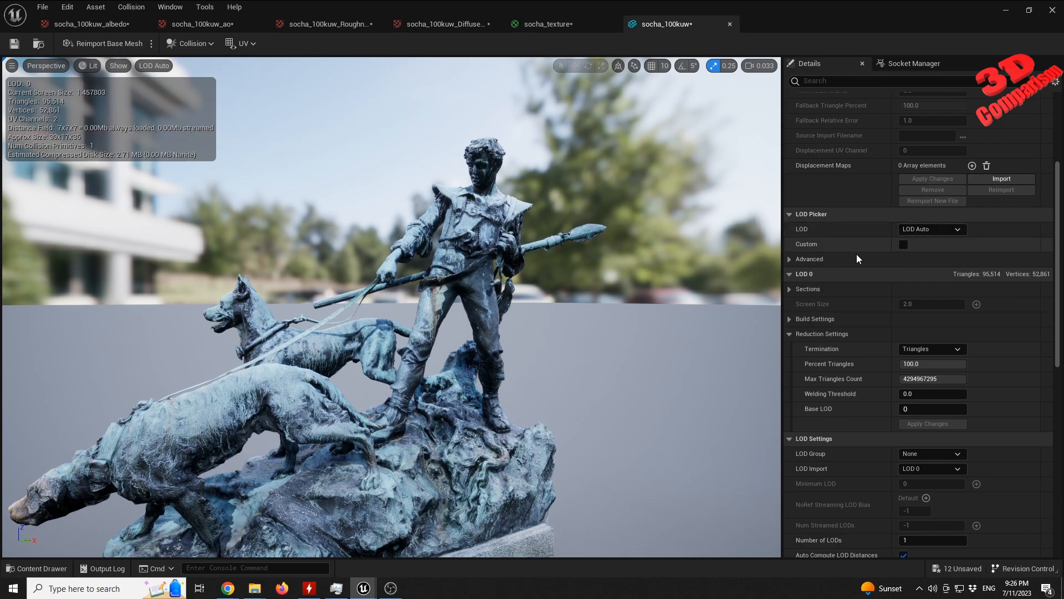
click(902, 243)
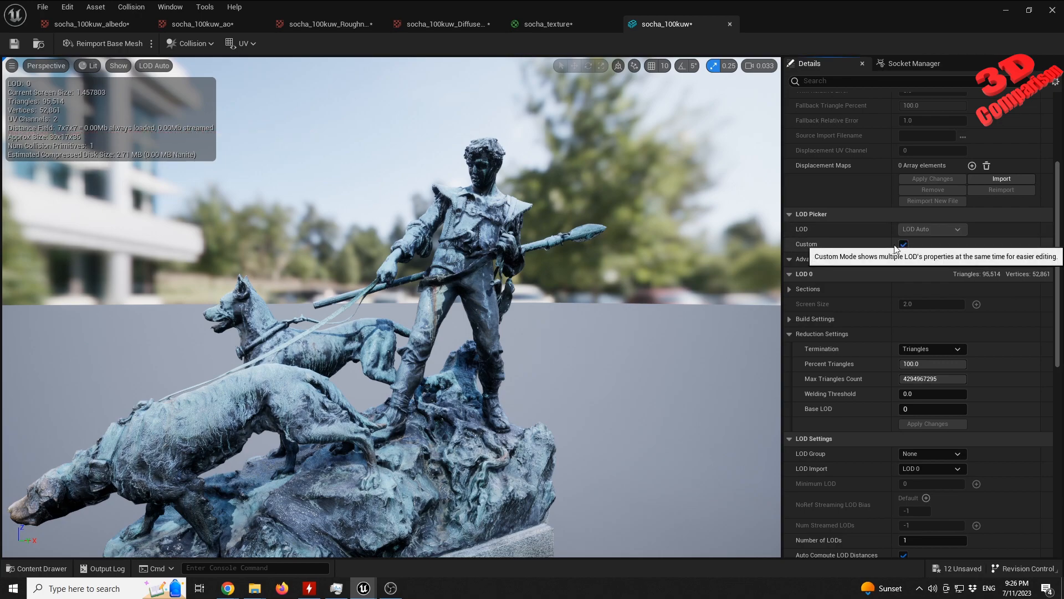
click(789, 259)
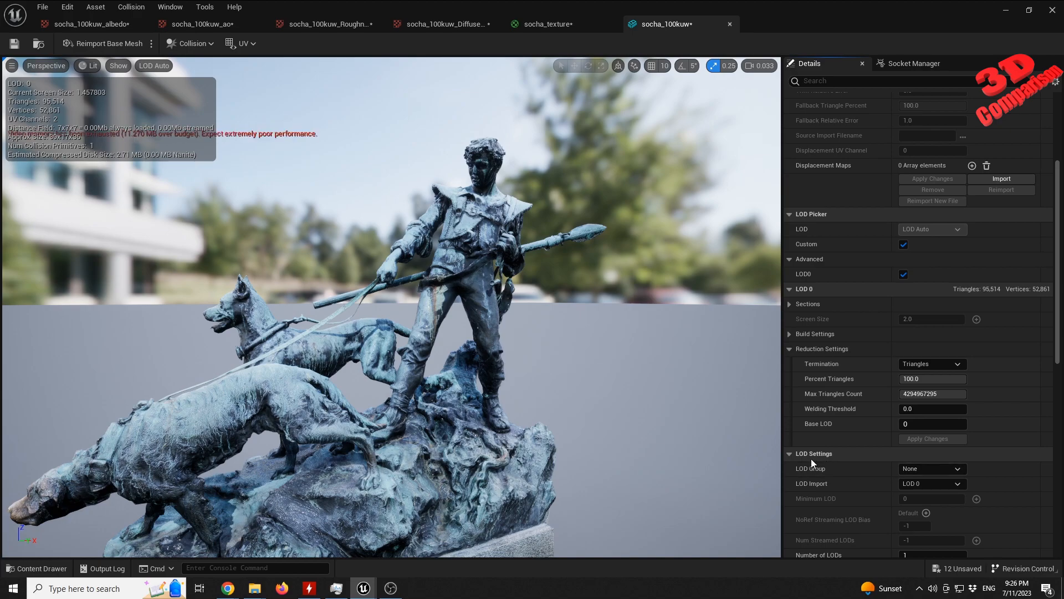
Assign the LargeProp LOD group to the mesh and accept overwriting its current settings with the group defaults.
click(954, 469)
scroll(1016, 512, down, 1)
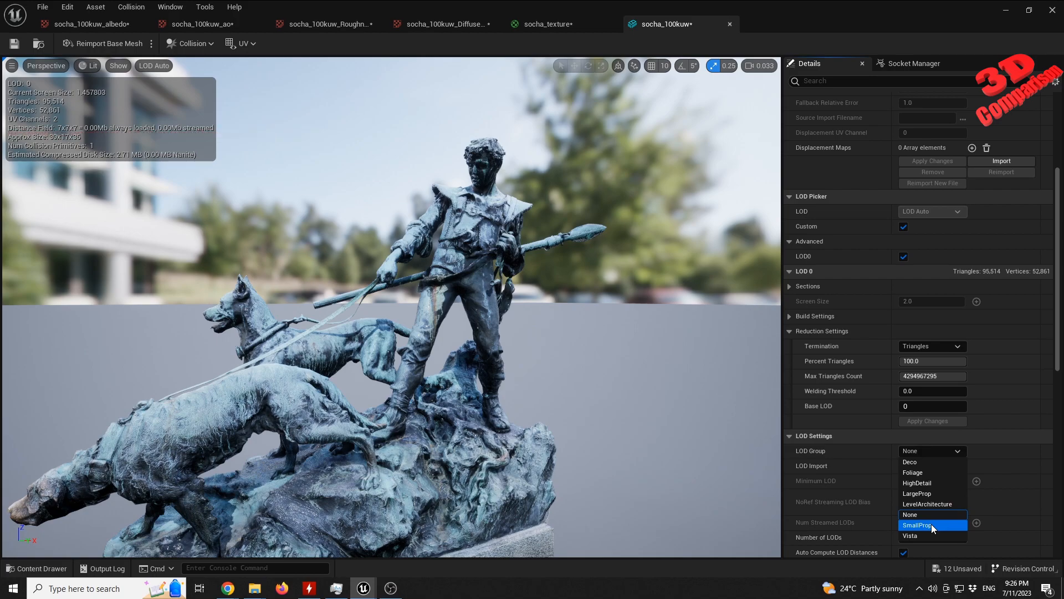
click(928, 494)
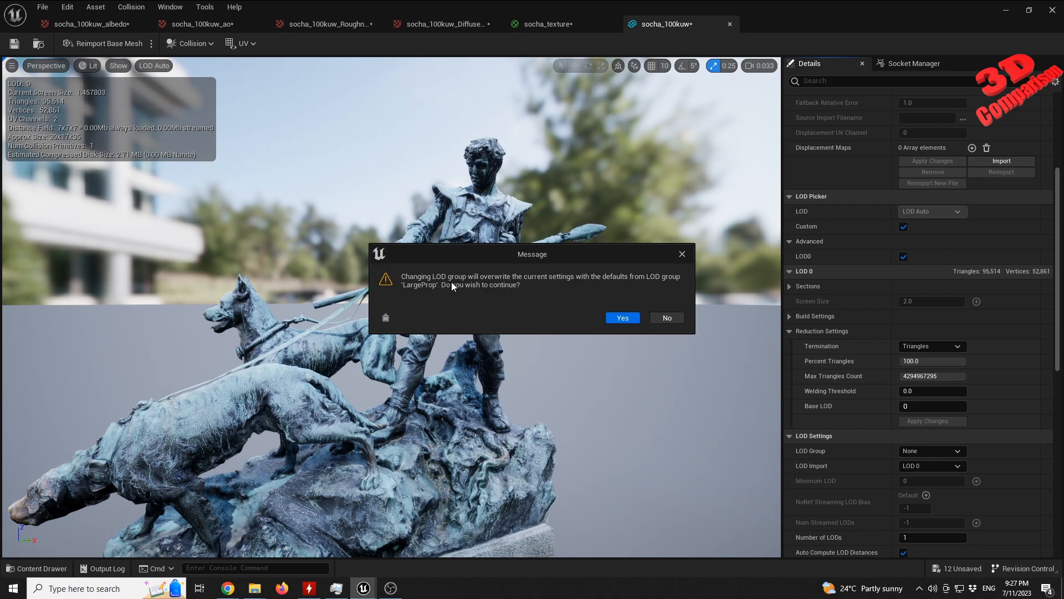
click(623, 318)
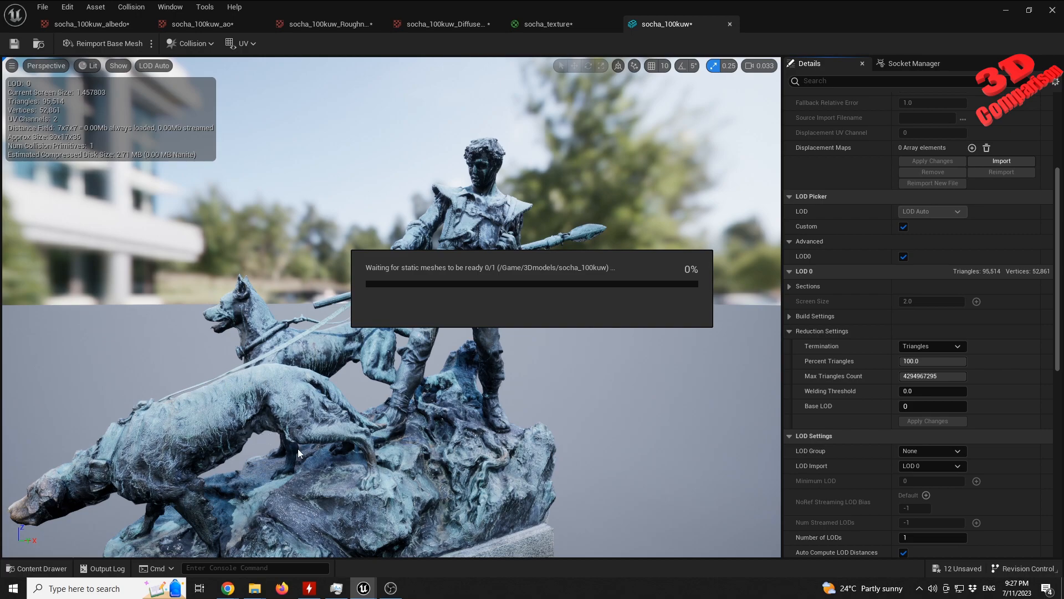
mouse_move(364, 594)
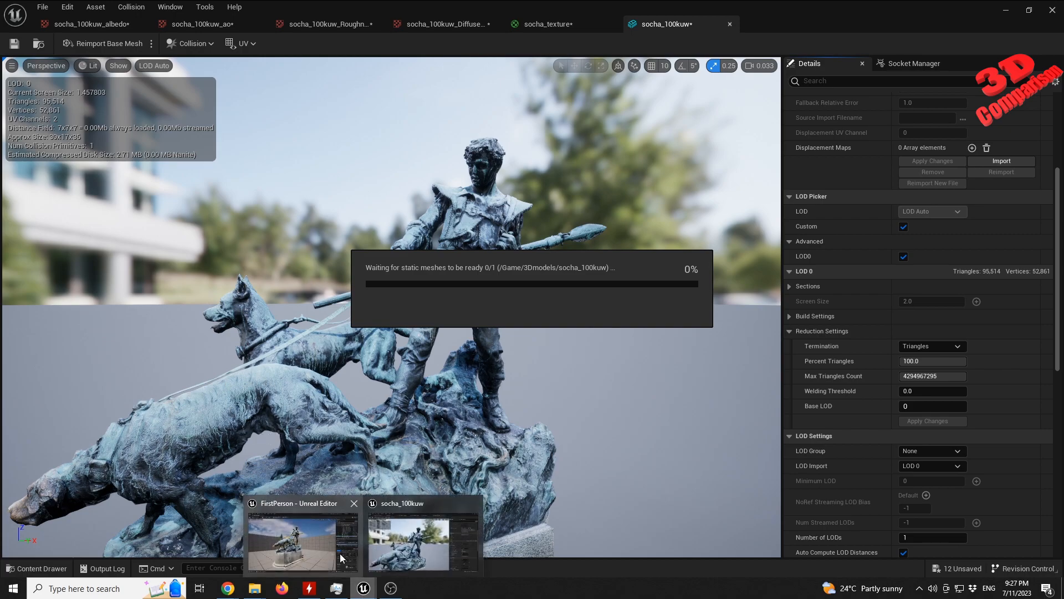
click(430, 546)
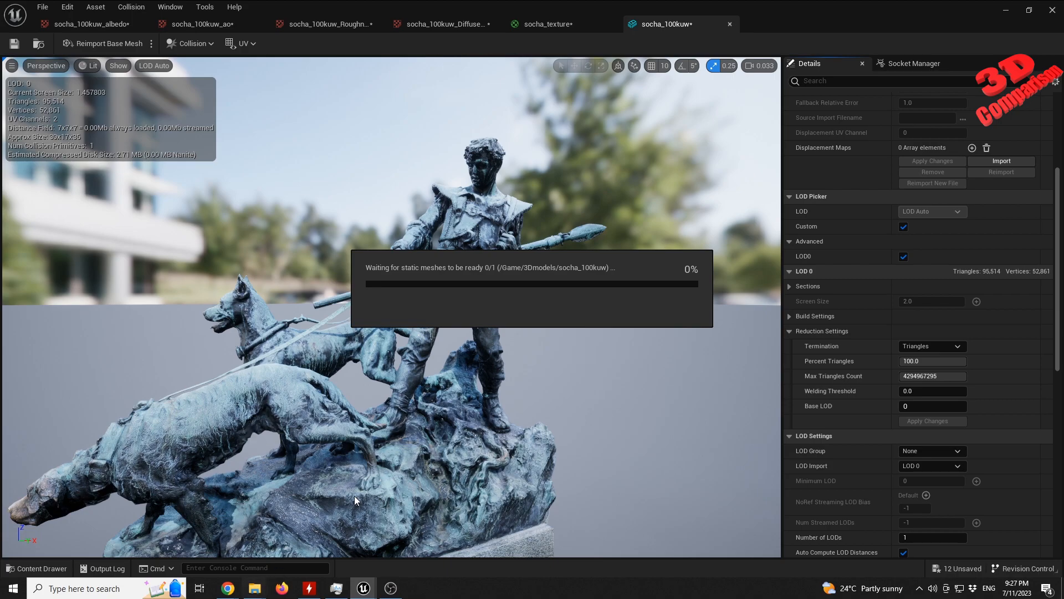
Switch to the 3dhdscan_konopiste_statue folder in File Explorer, check the image dimensions of socha_100kuw_DiffuseMap, and return to the mesh editor.
mouse_move(255, 588)
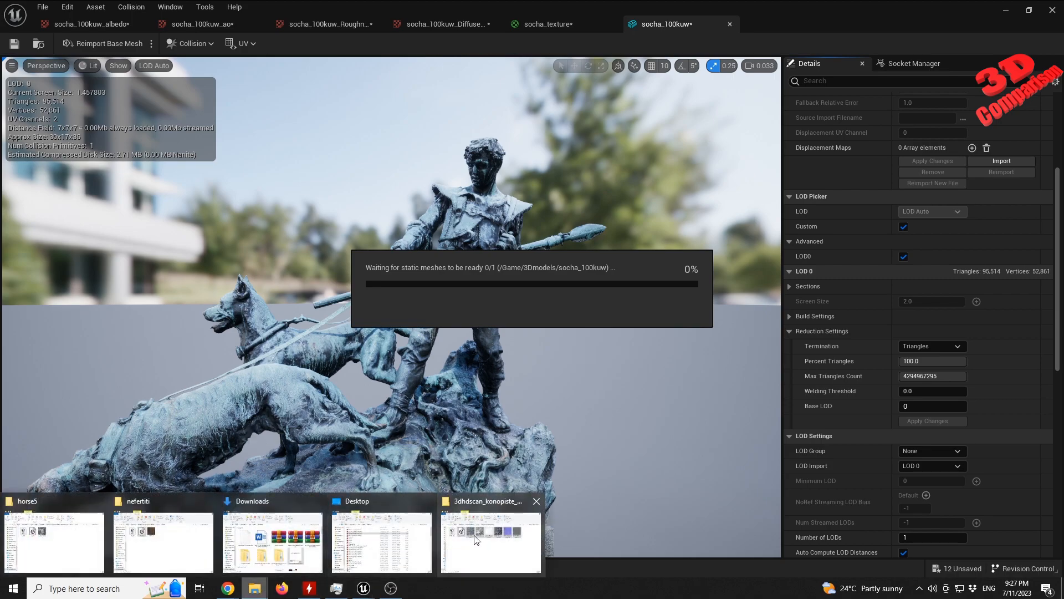
click(499, 533)
click(638, 284)
right_click(822, 286)
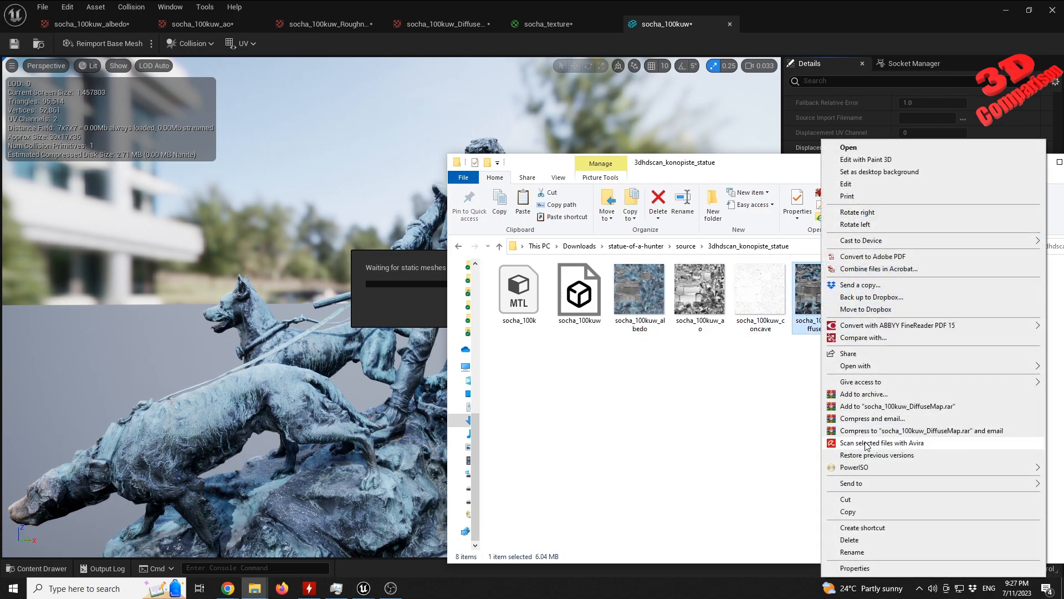
click(859, 569)
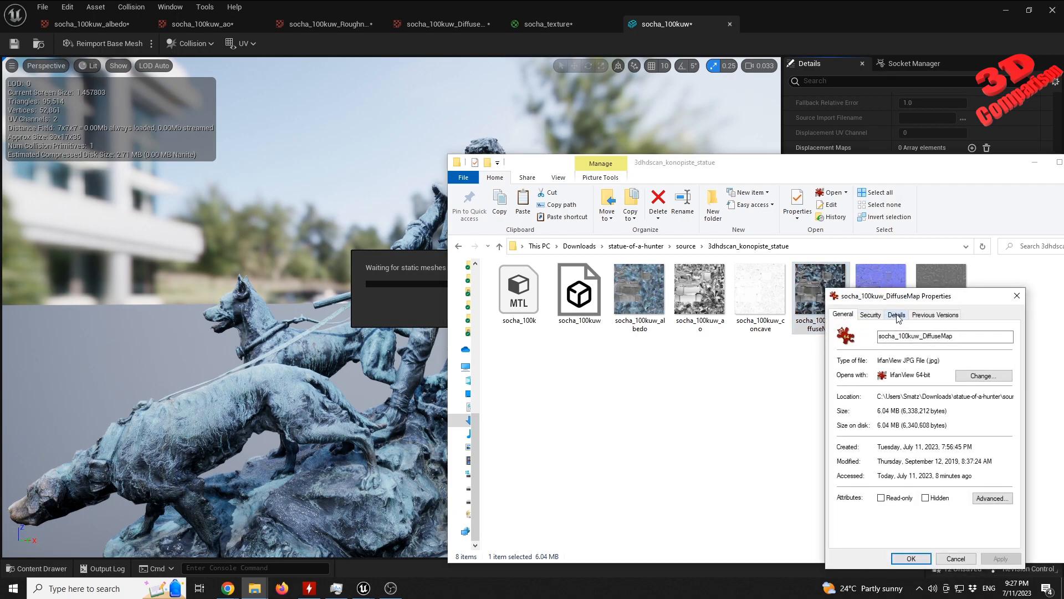
click(897, 315)
drag(915, 297, 769, 237)
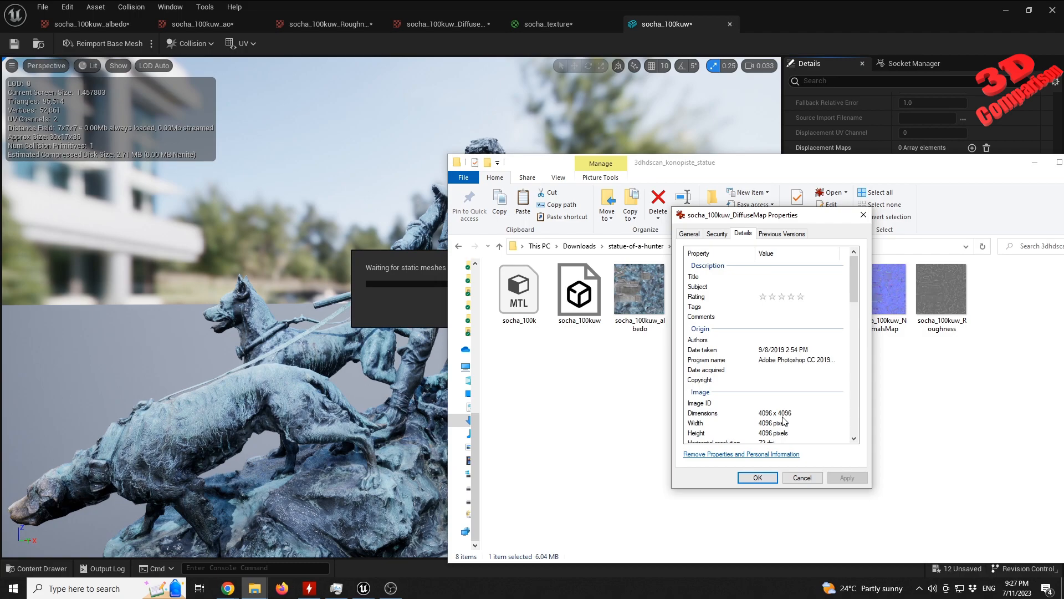
click(802, 481)
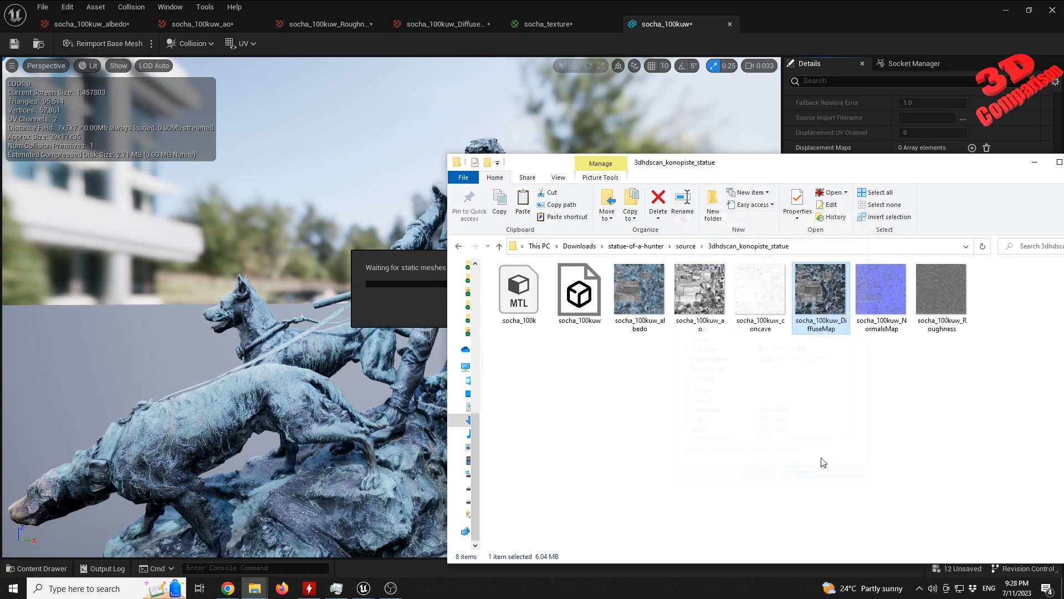
drag(950, 166, 772, 172)
click(857, 170)
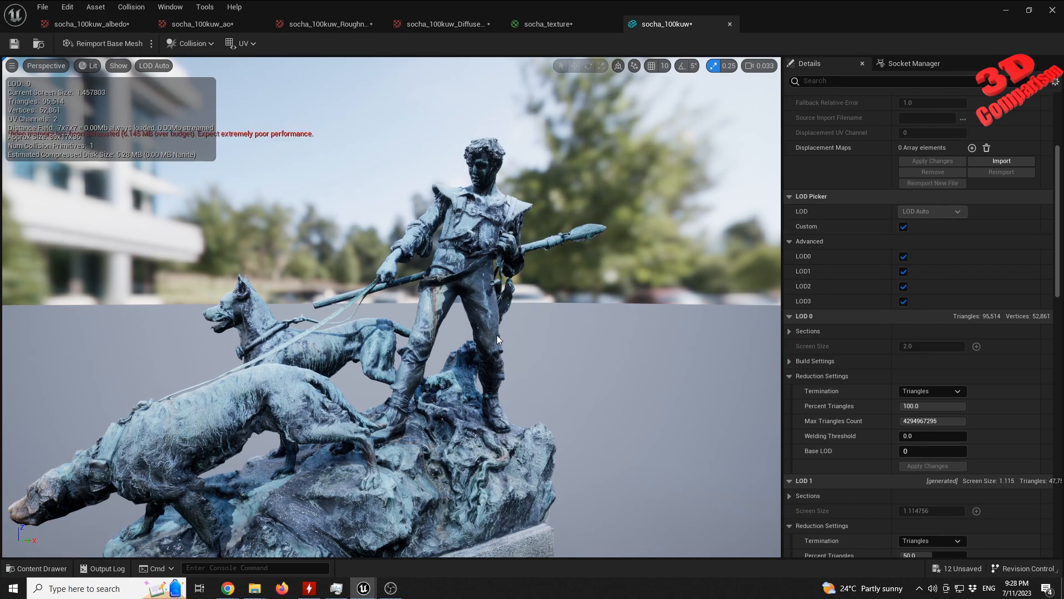
Inspect the statue in Wireframe view at increasing distances to compare its automatic LOD meshes, and return to Lit view.
right_drag(497, 334, 484, 337)
key(s)
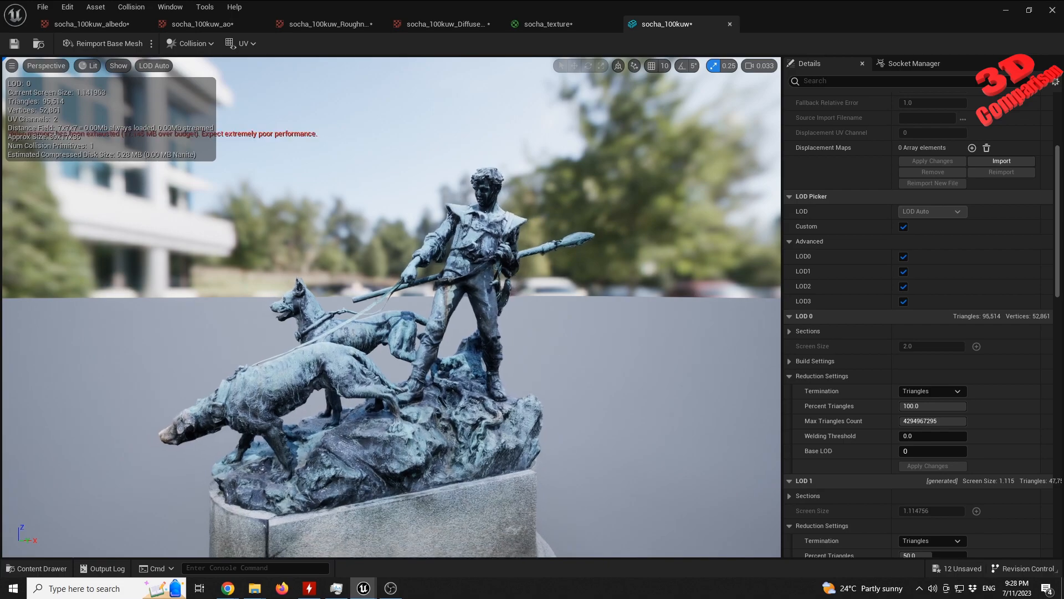
key(w)
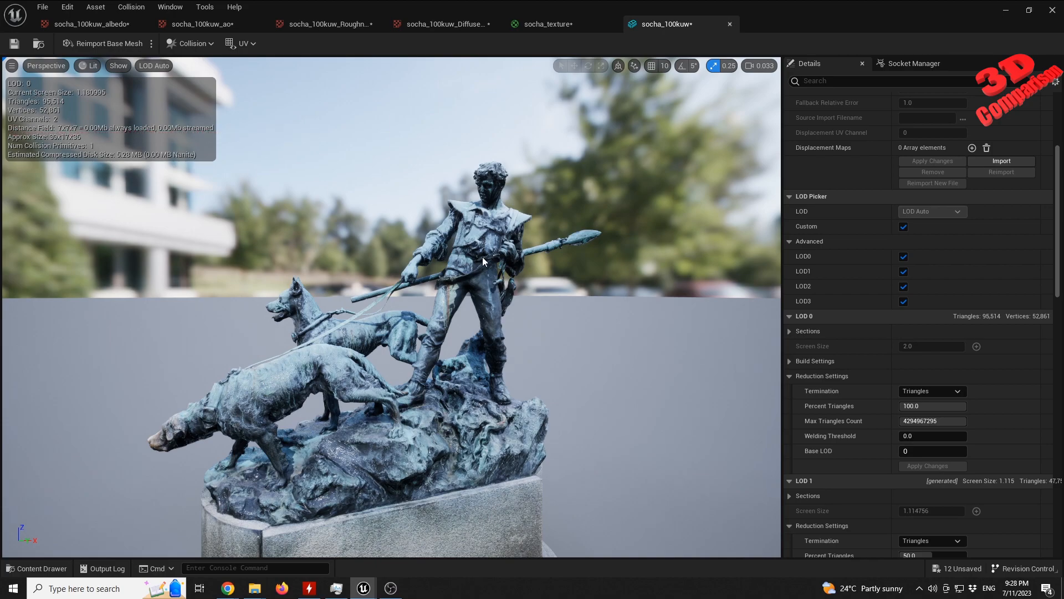
click(111, 64)
click(84, 66)
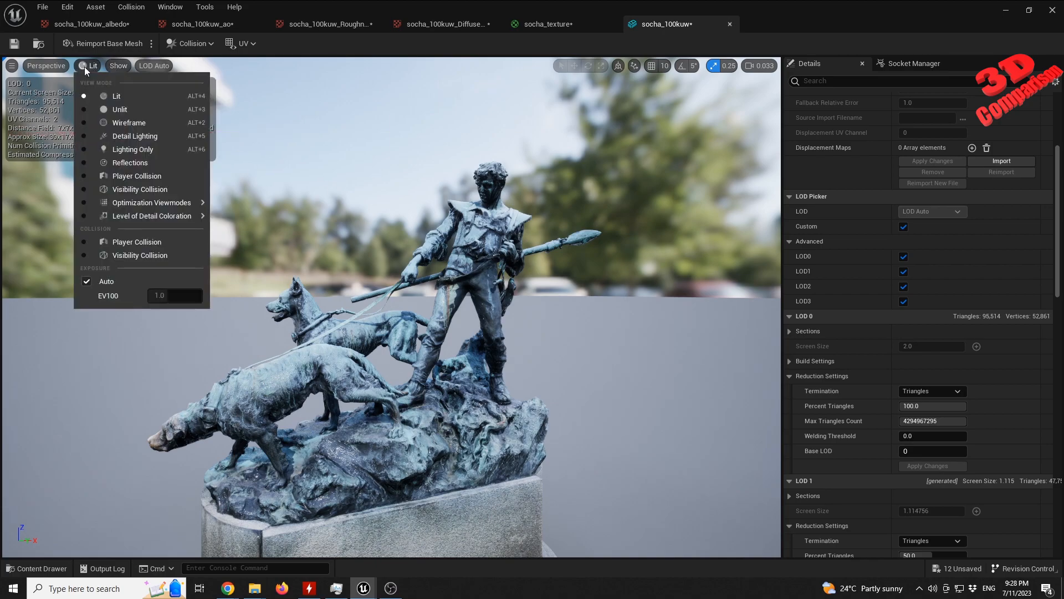
click(145, 122)
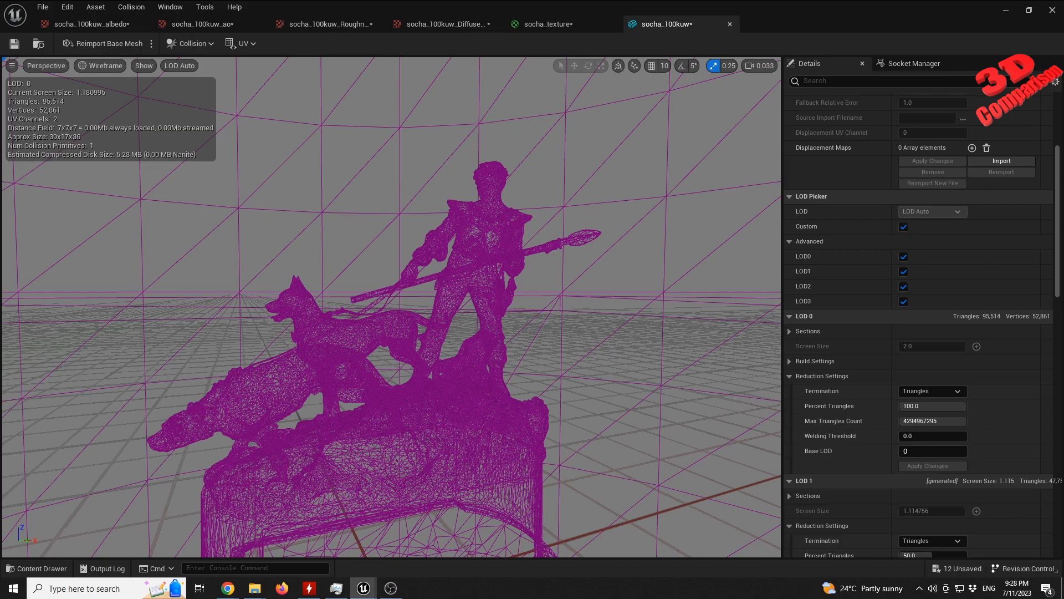
scroll(390, 308, down, 4)
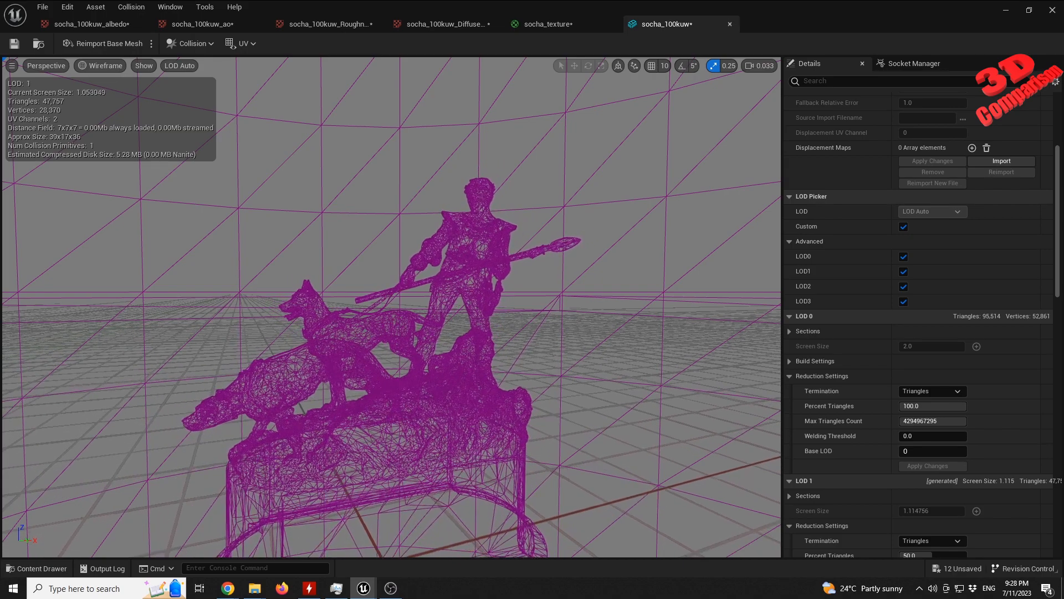
right_drag(494, 248, 494, 249)
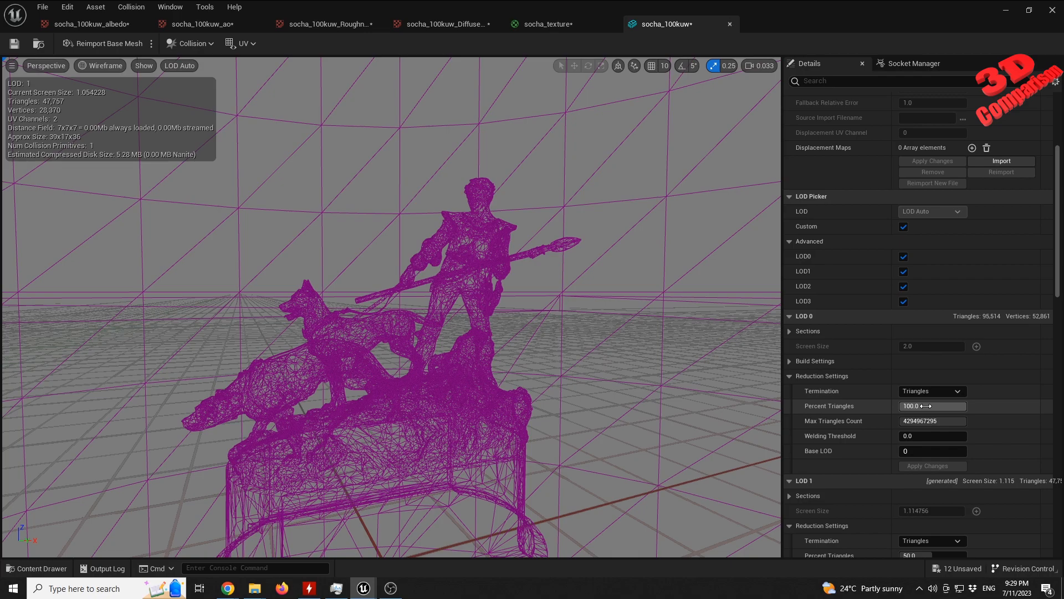
scroll(479, 290, down, 5)
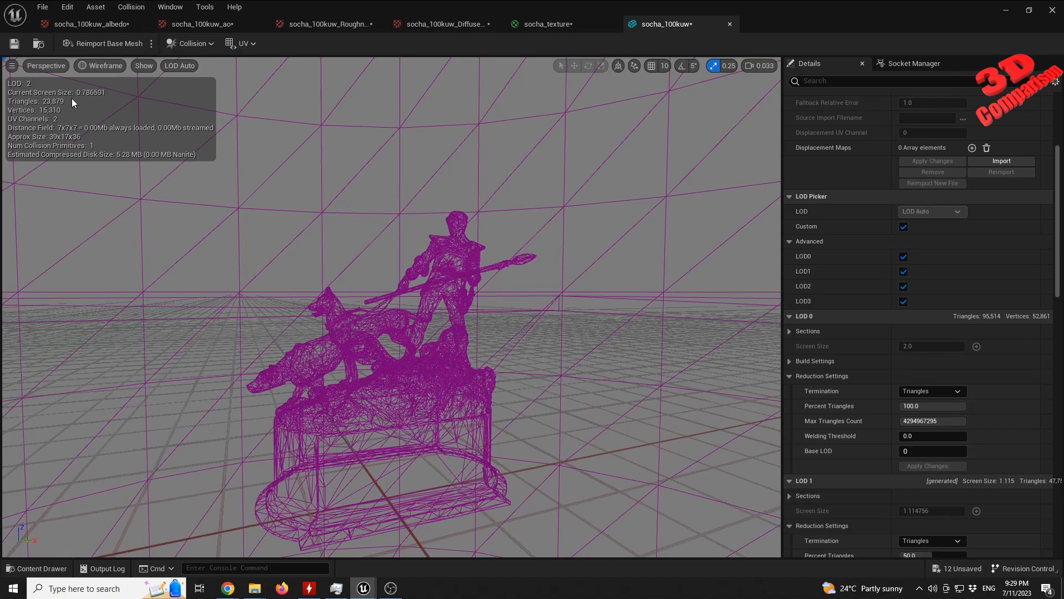
mouse_move(450, 310)
right_down()
mouse_move(450, 377)
mouse_move(453, 301)
right_up()
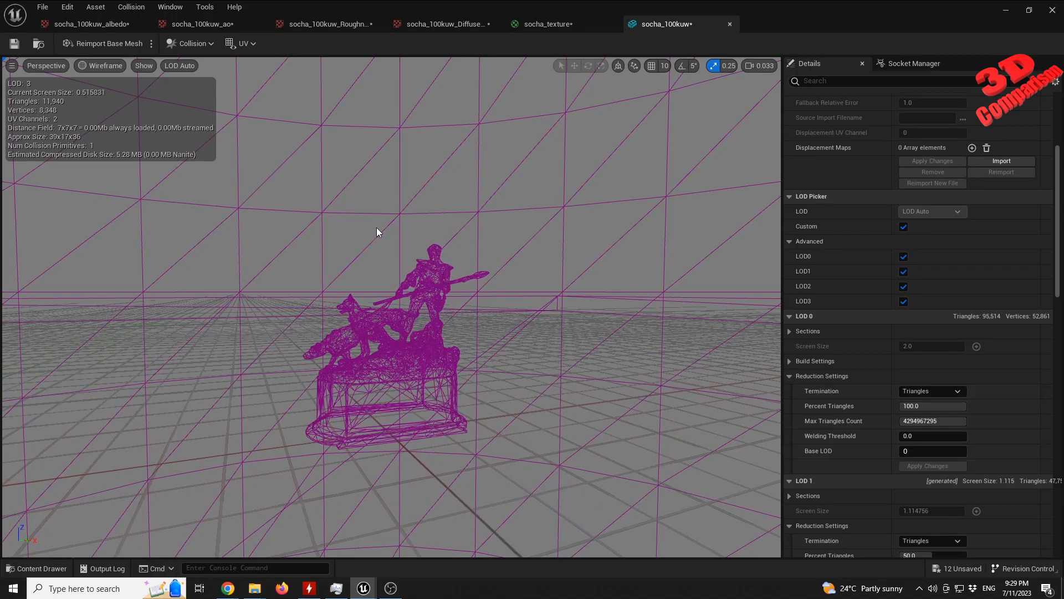
click(114, 67)
click(111, 96)
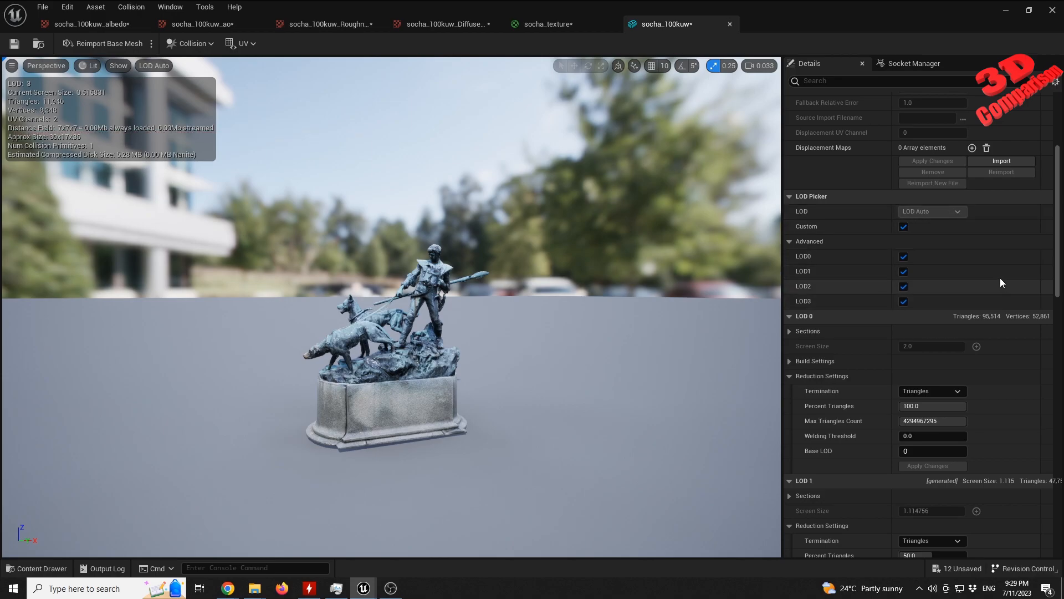
Turn off the LOD Picker's Custom mode and choose LOD 1 for editing.
click(154, 66)
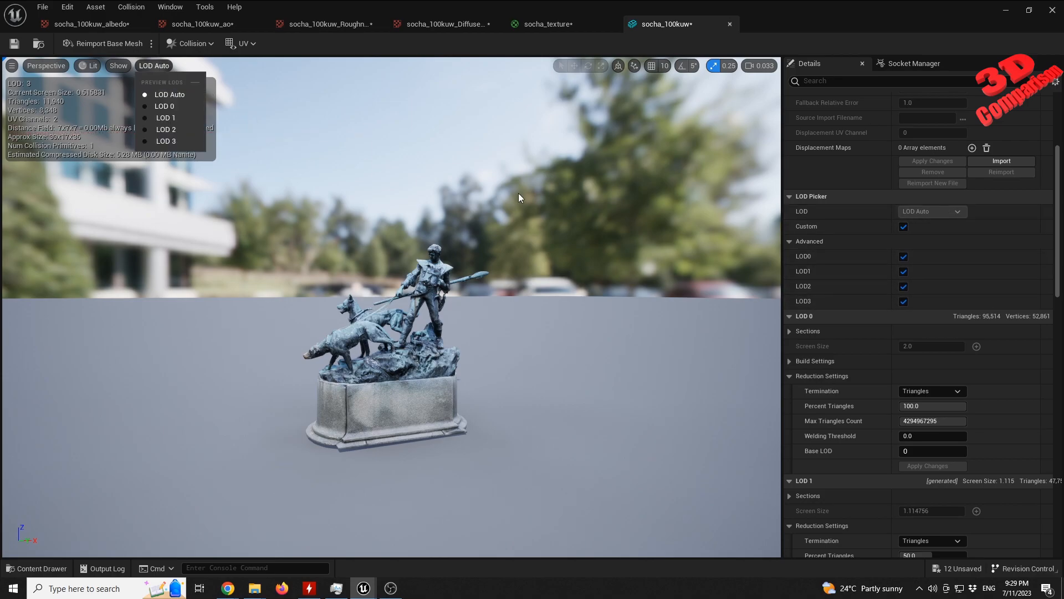
click(903, 227)
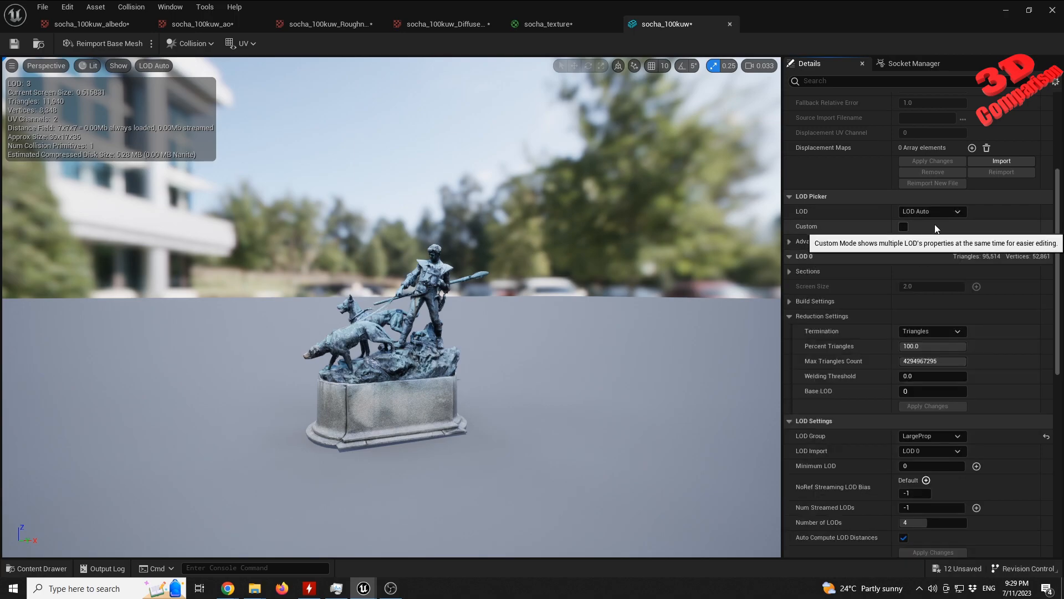
click(954, 213)
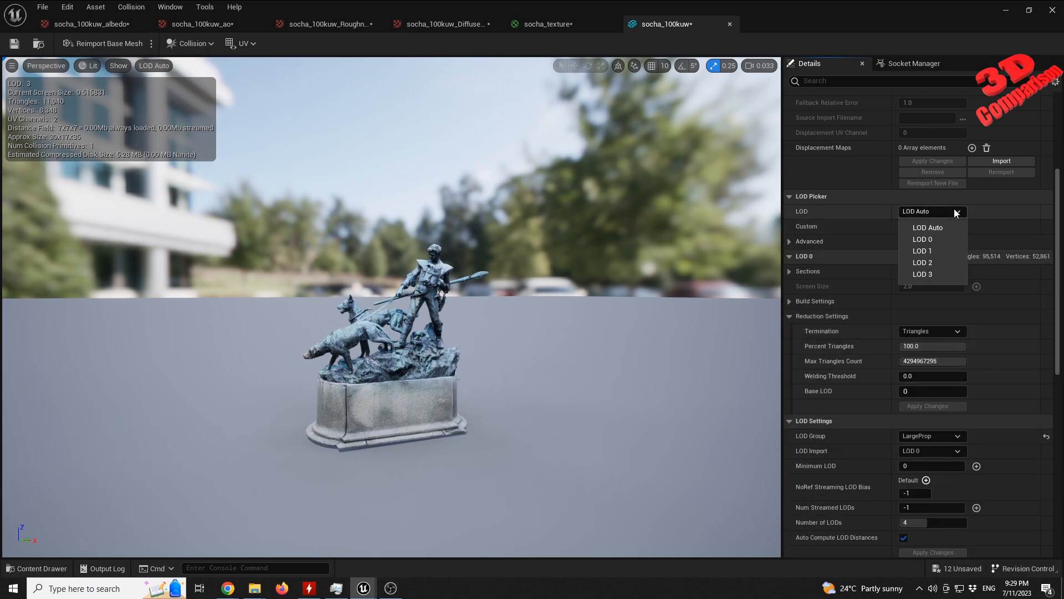
click(926, 250)
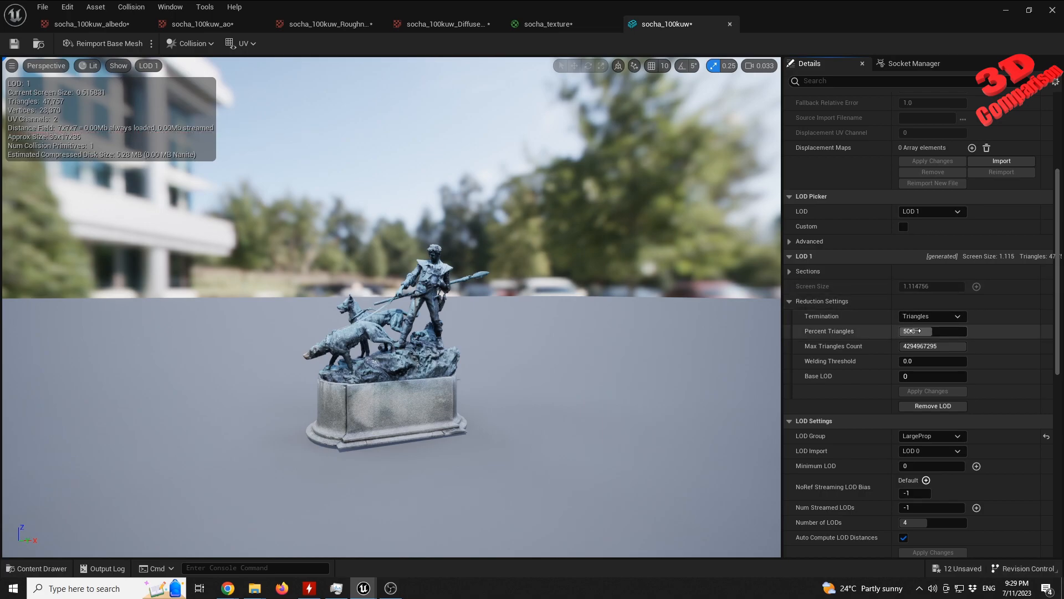
Set LOD 1's Percent Triangles to 35 in its reduction settings and apply the change.
click(912, 331)
text(35)
key(Return)
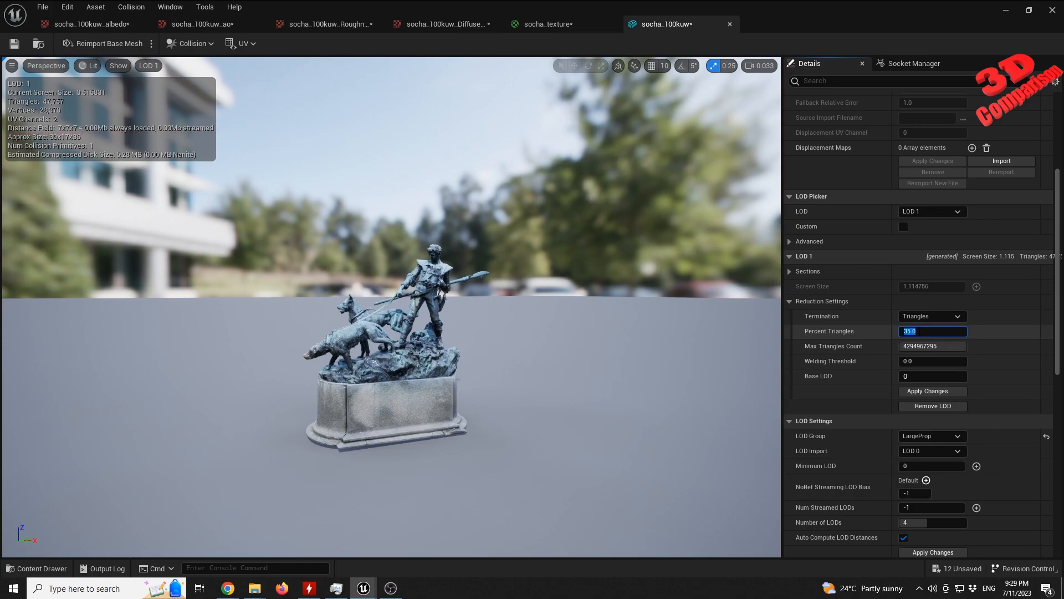
click(924, 390)
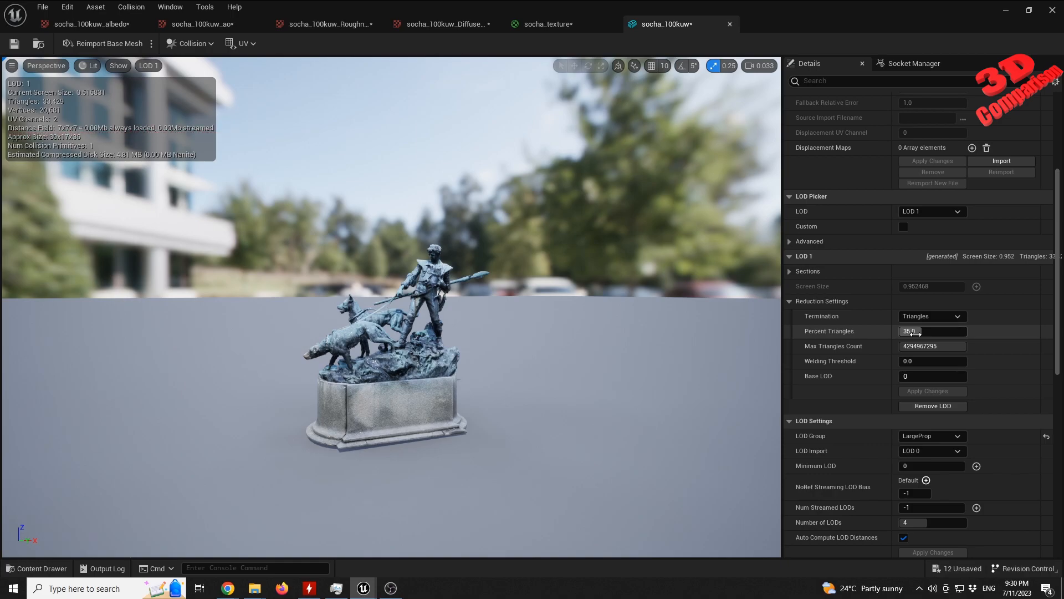
Choose LOD 3, reduce its Percent Triangles to 3, and apply the change.
click(944, 212)
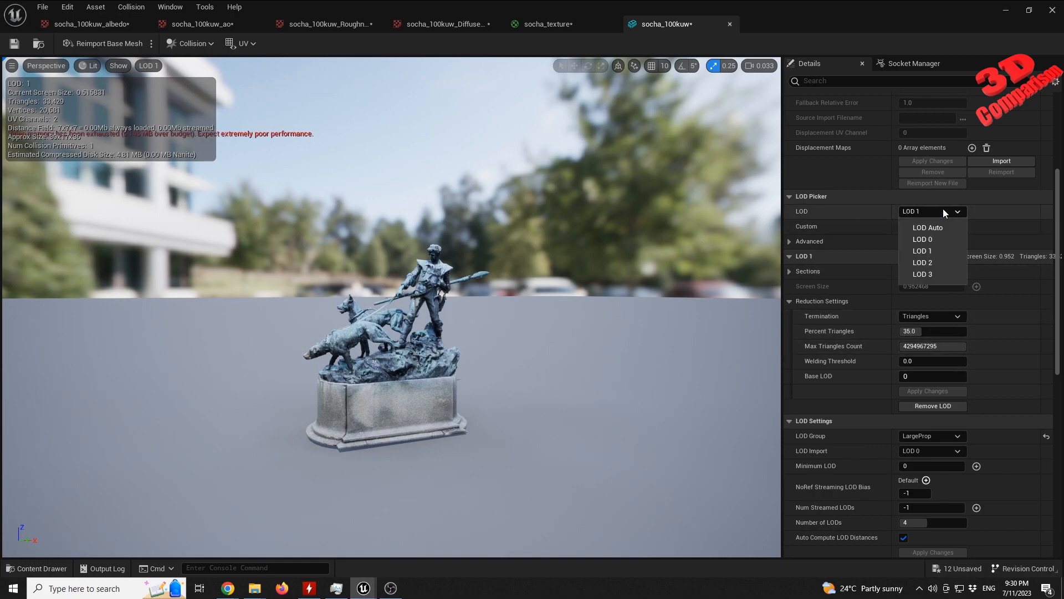
click(931, 274)
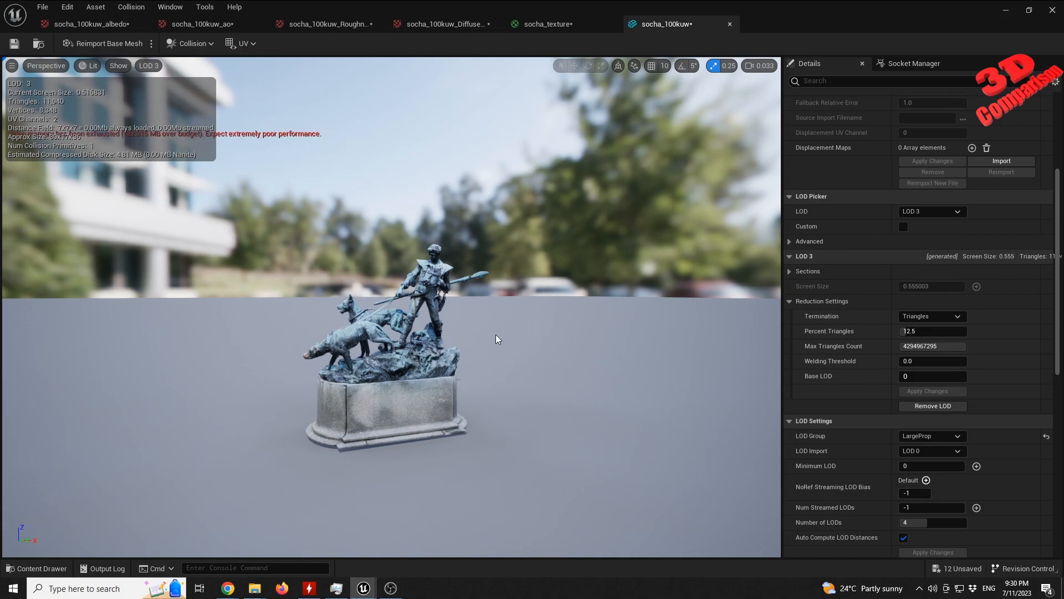
click(929, 332)
text(3)
key(Tab)
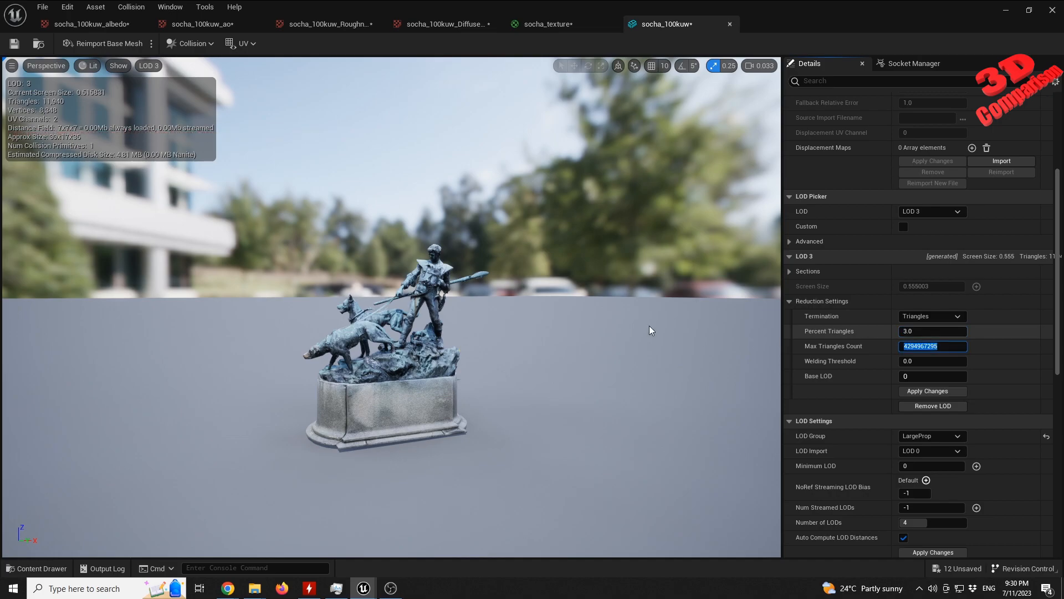
click(944, 391)
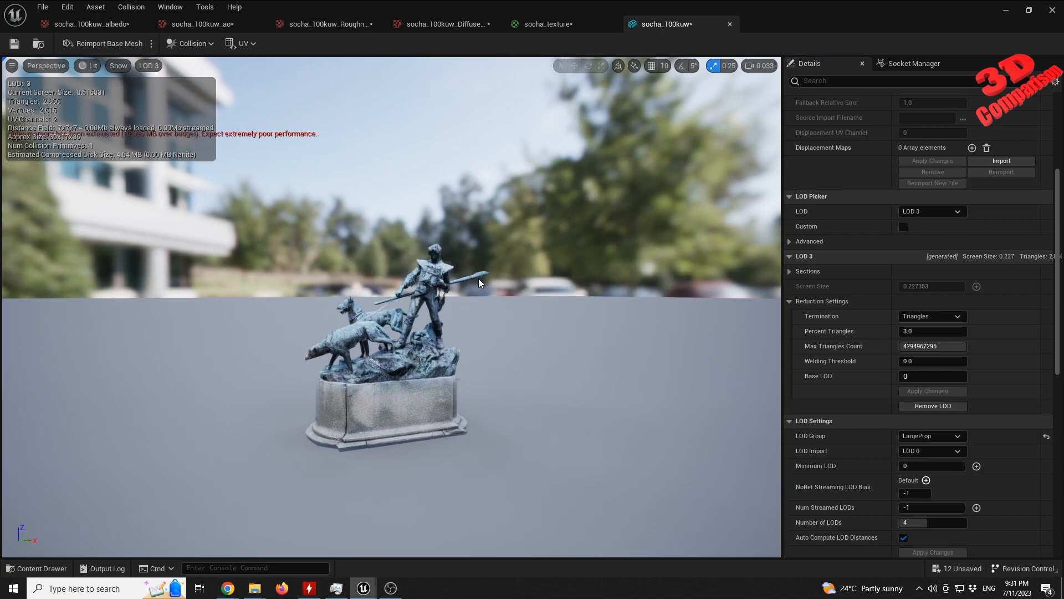
Examine the reduced LOD 3 mesh in Wireframe and Unlit views, and return to Lit view.
right_drag(392, 307, 396, 311)
key(w)
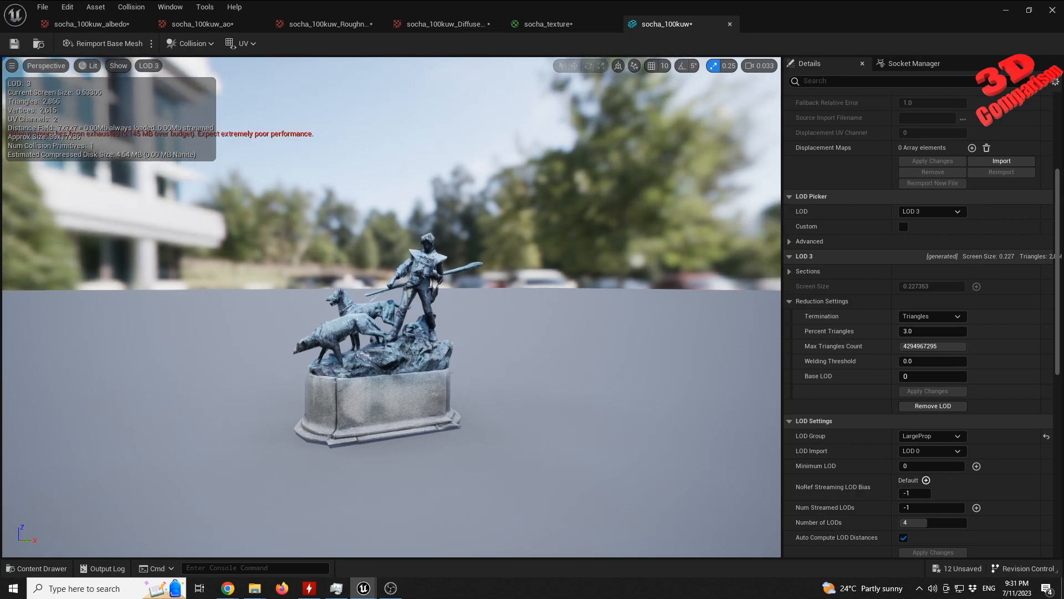
key(s)
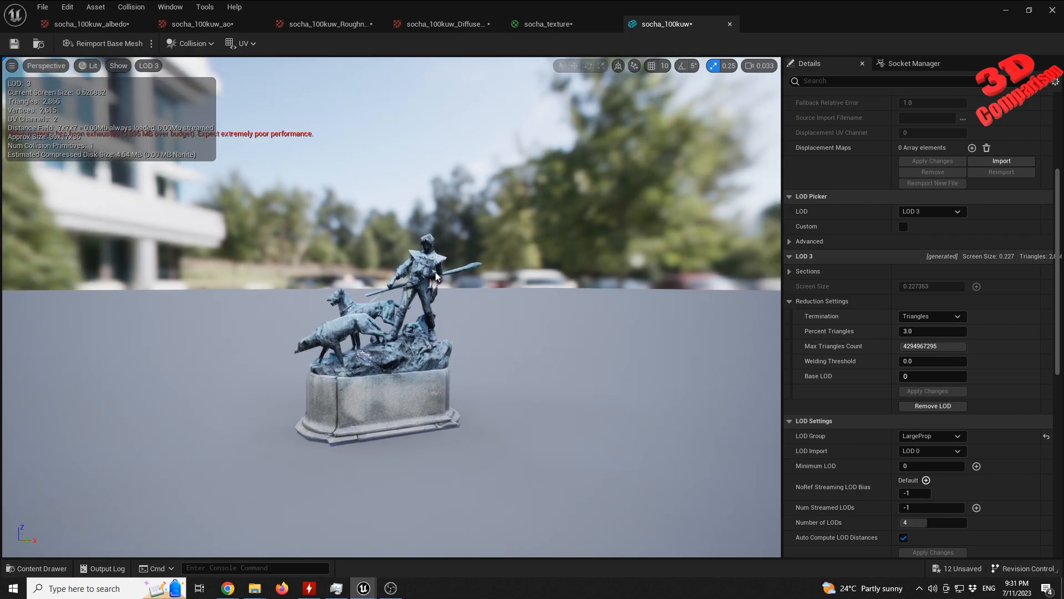
key(alt+2)
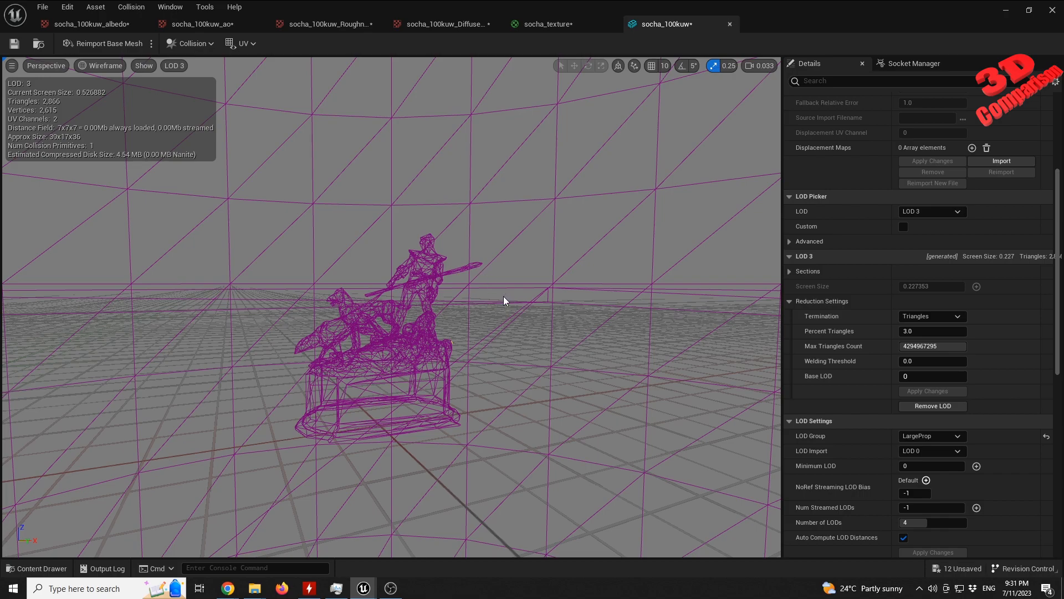
key(alt+3)
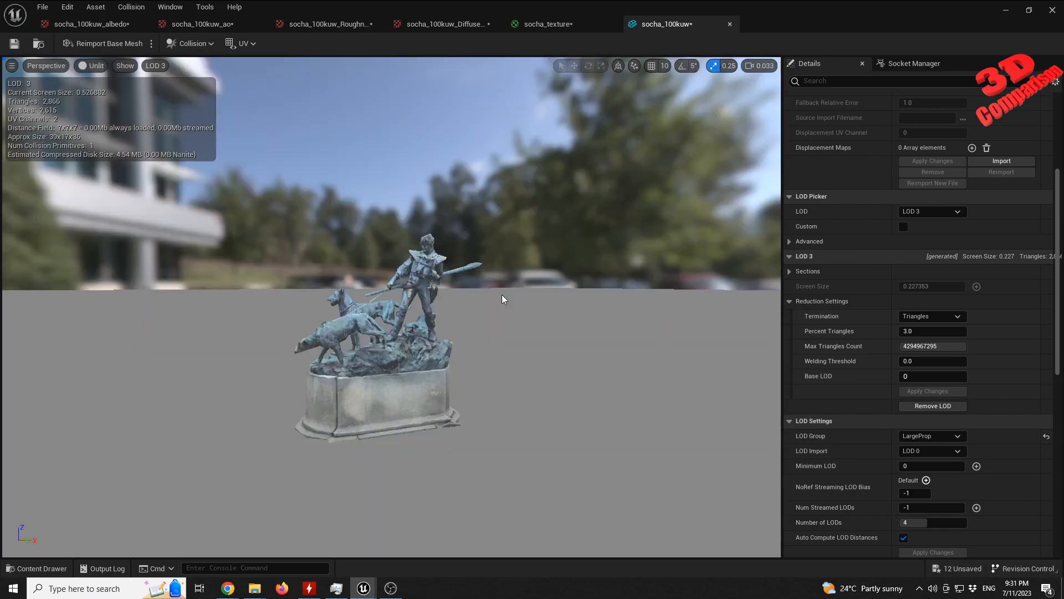
click(93, 67)
click(119, 92)
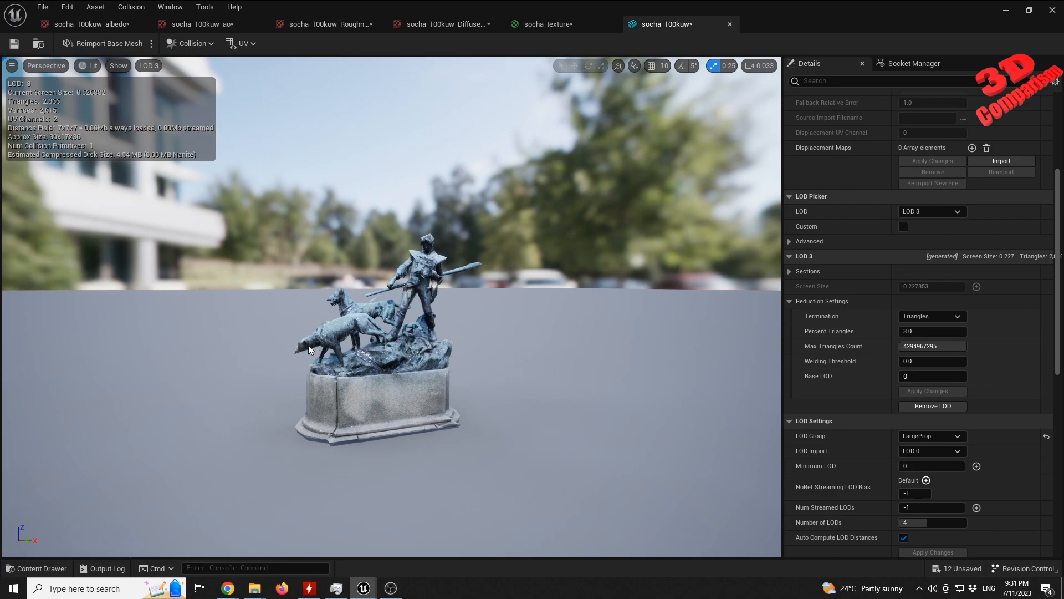
Examine LOD 3's surface detail up close around the dogs and rocks, and compare it with distant views.
key(w)
mouse_move(324, 350)
right_down()
mouse_move(337, 367)
mouse_move(318, 363)
mouse_move(475, 355)
mouse_move(340, 350)
right_up()
key(w)
key(a)
key(d)
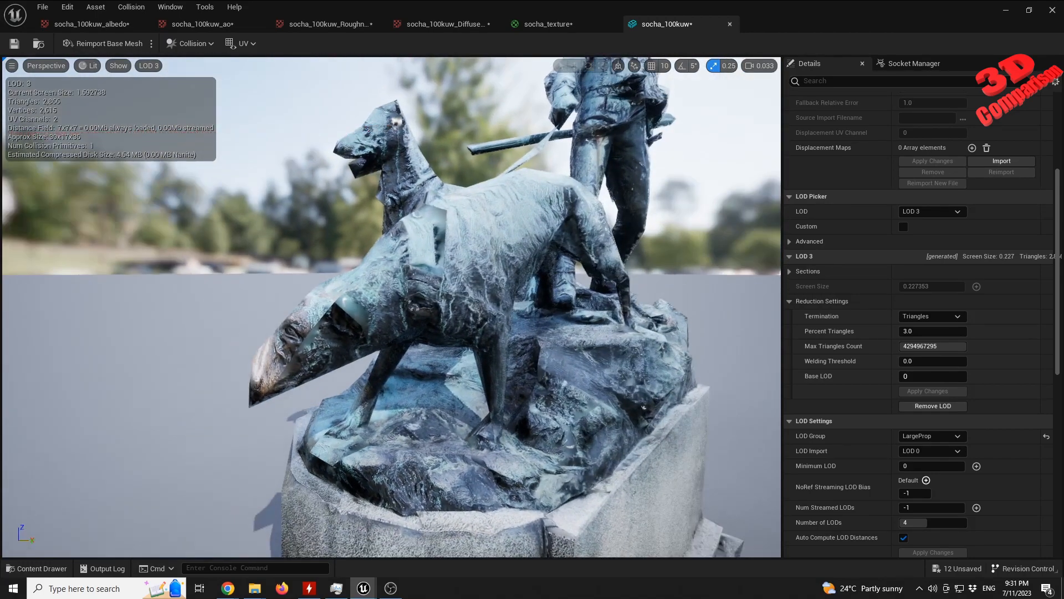
key(s)
right_drag(327, 315, 298, 308)
key(d)
key(s)
key(w)
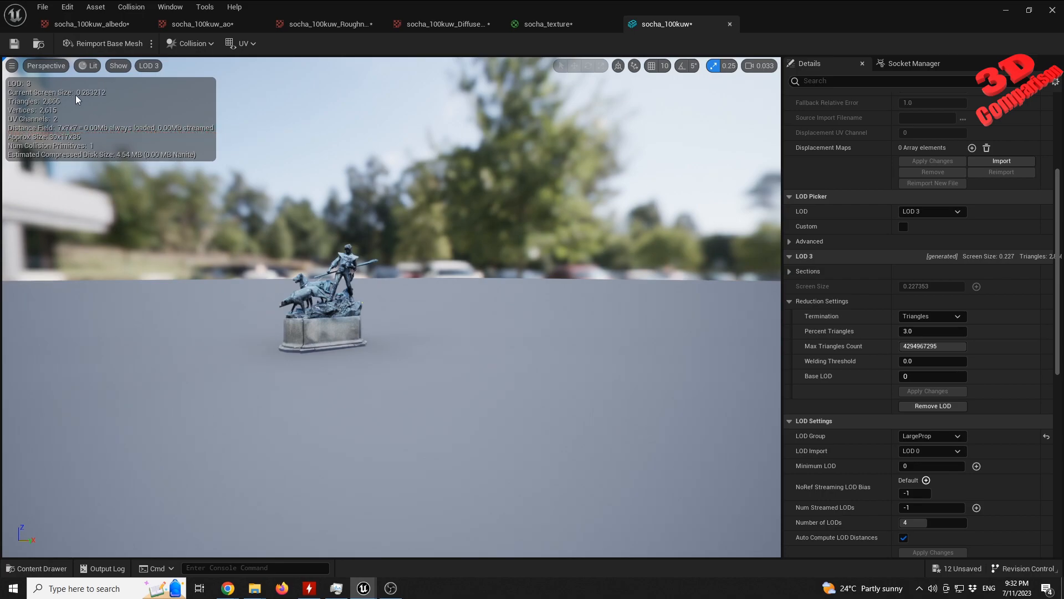
key(w)
right_drag(297, 309, 282, 299)
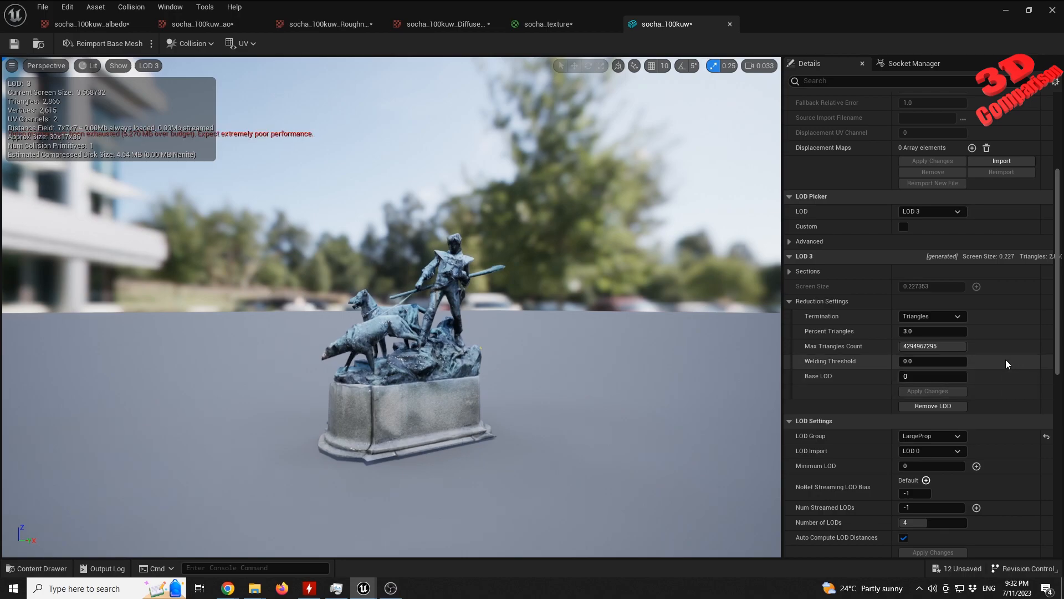
Turn off Auto Compute LOD Distances and set LOD 3's Screen Size to 0.15.
click(904, 537)
click(904, 538)
click(903, 538)
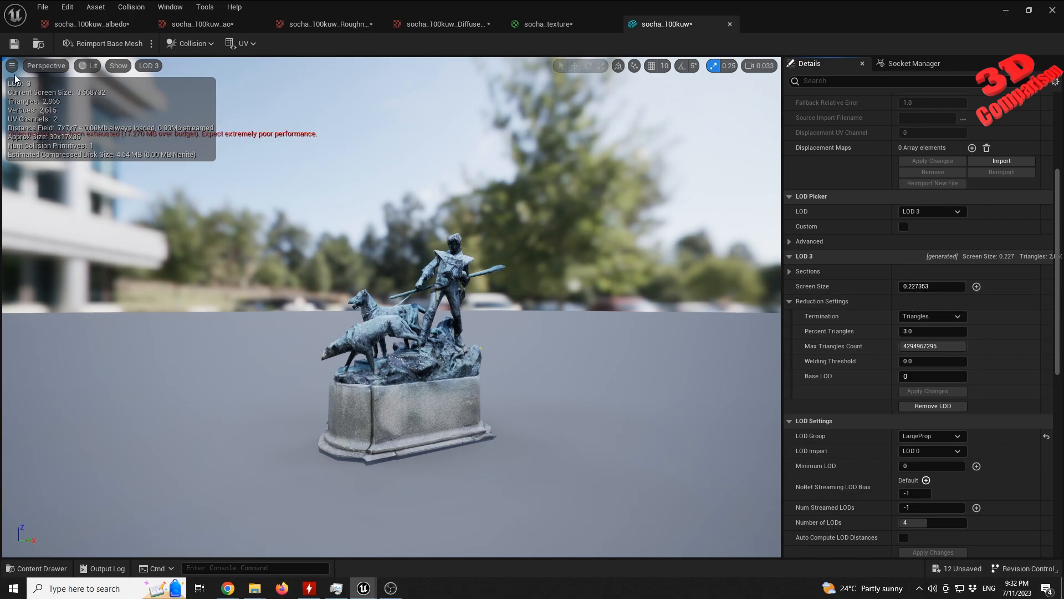
right_drag(461, 300, 461, 425)
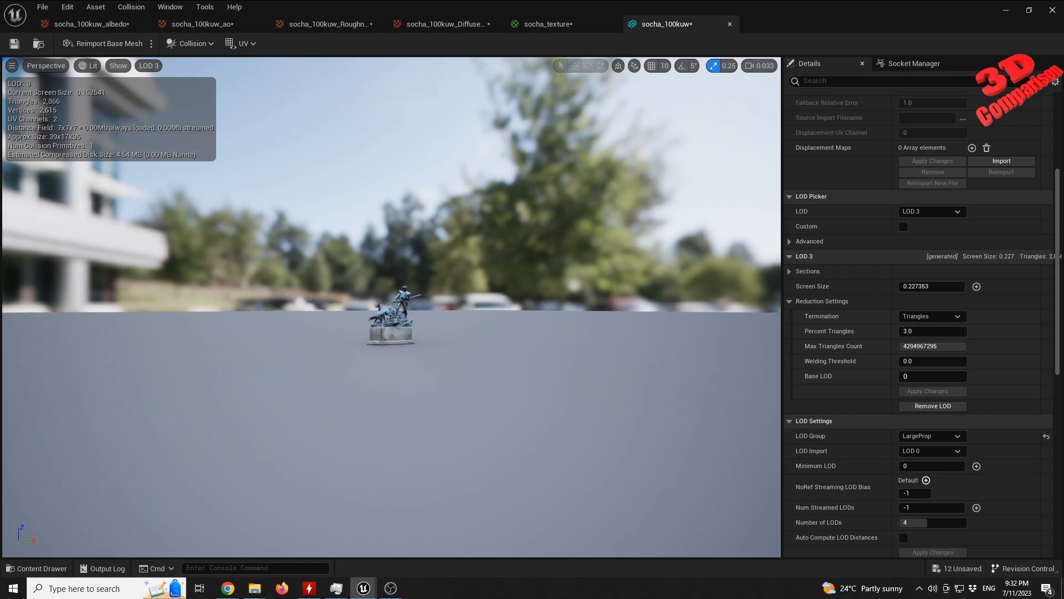
click(926, 286)
text(0.15)
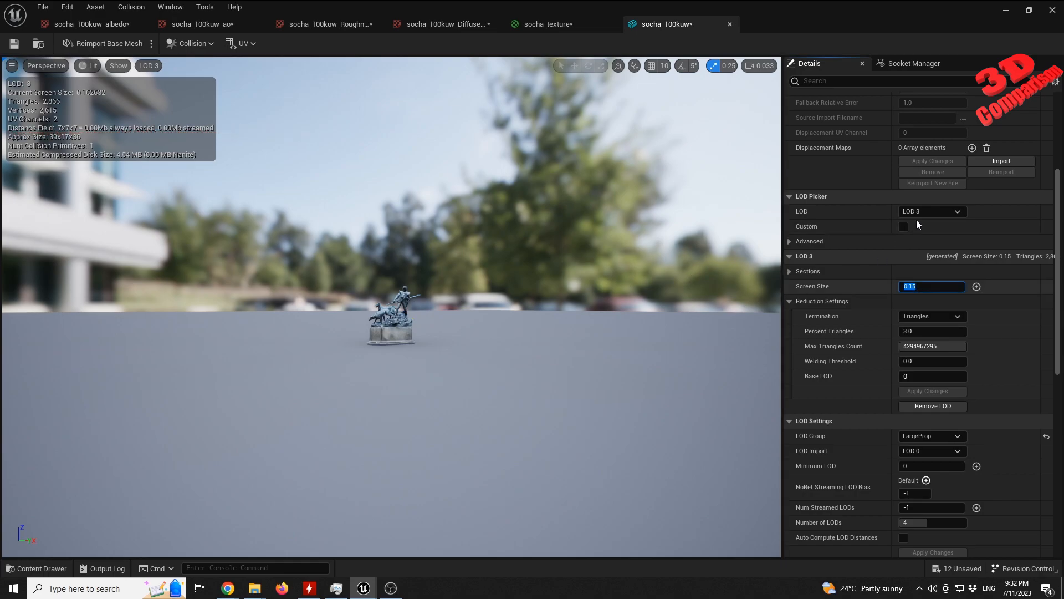
Preview LOD 2, restore LOD Auto, and check how the levels switch while moving closer to the statue.
click(926, 210)
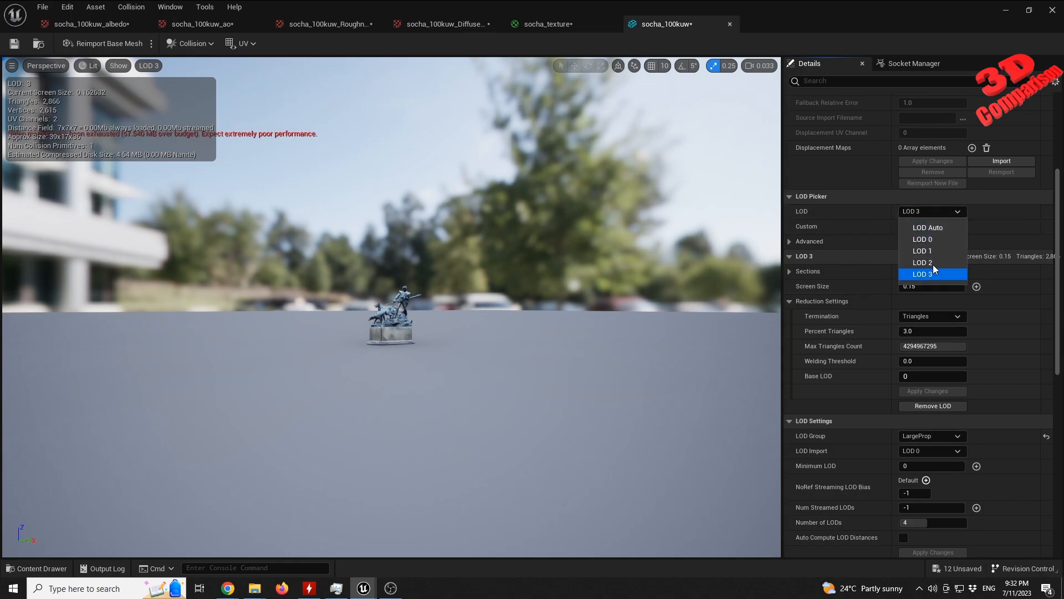
click(933, 263)
right_drag(522, 324, 525, 310)
click(912, 212)
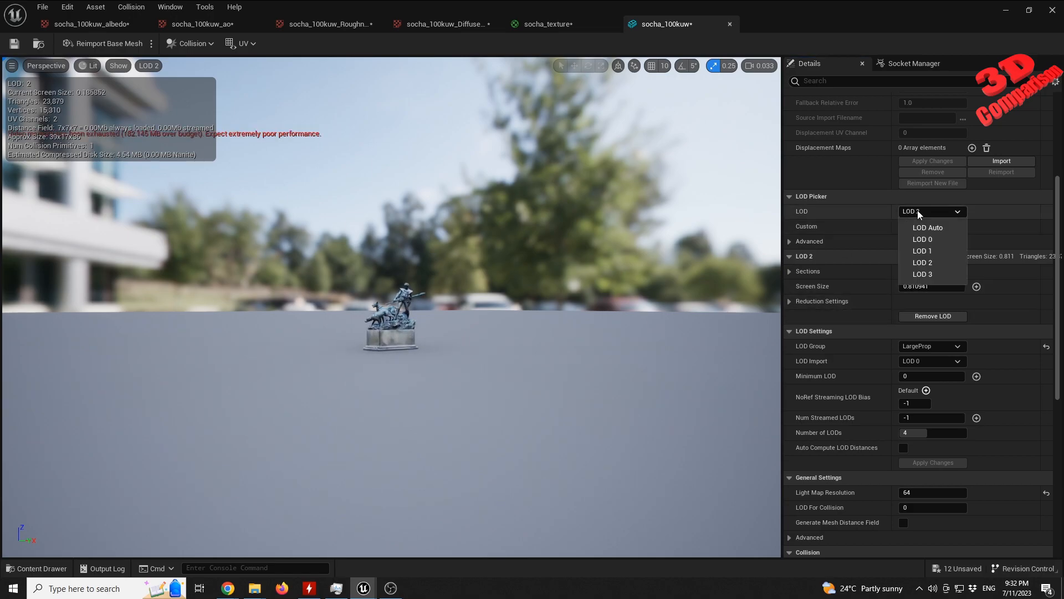
click(930, 227)
key(w)
right_drag(522, 324, 519, 319)
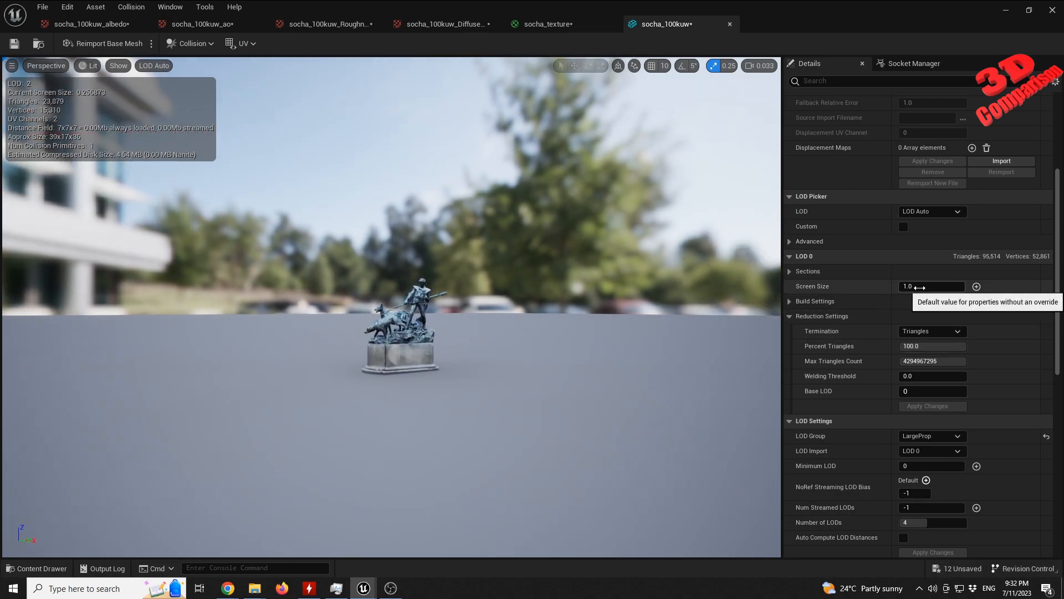
key(w)
right_drag(523, 339, 524, 339)
key(w)
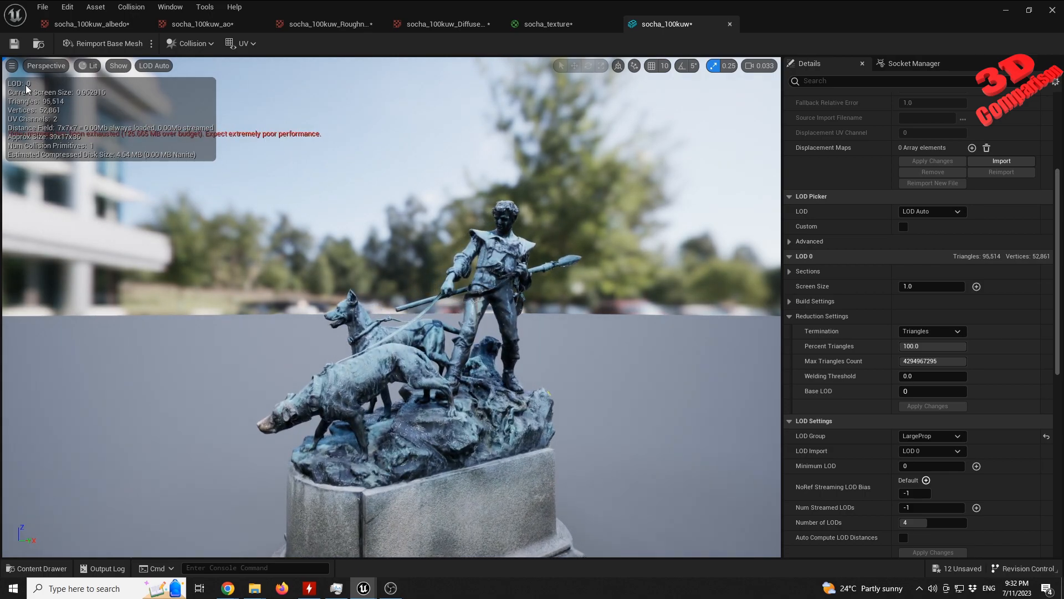
right_drag(523, 339, 523, 339)
Select LOD 0 in the LOD Picker, preview it up close, and set its Screen Size to 1.5.
click(914, 212)
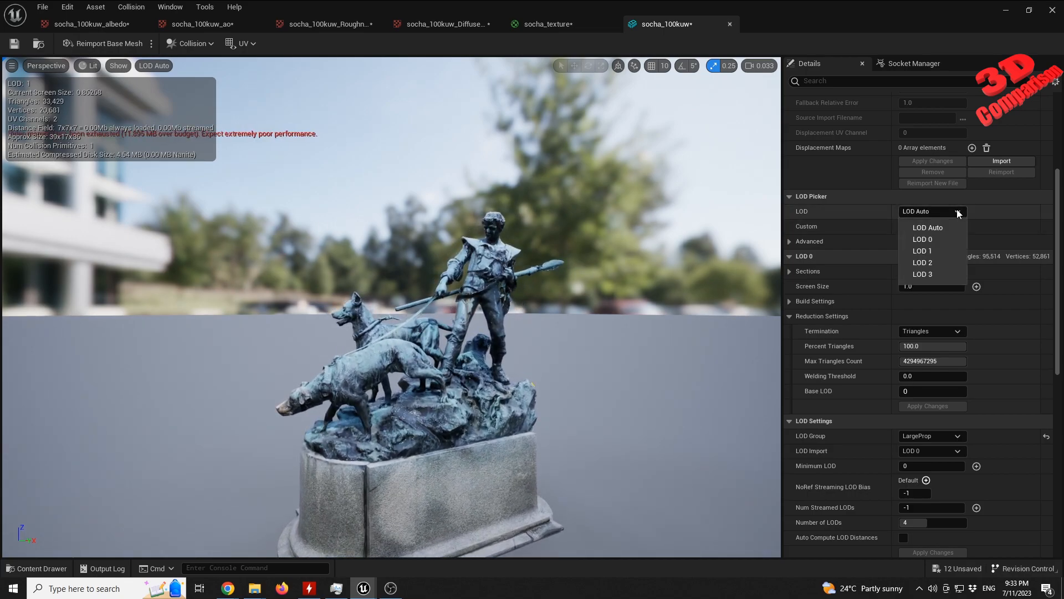
click(930, 240)
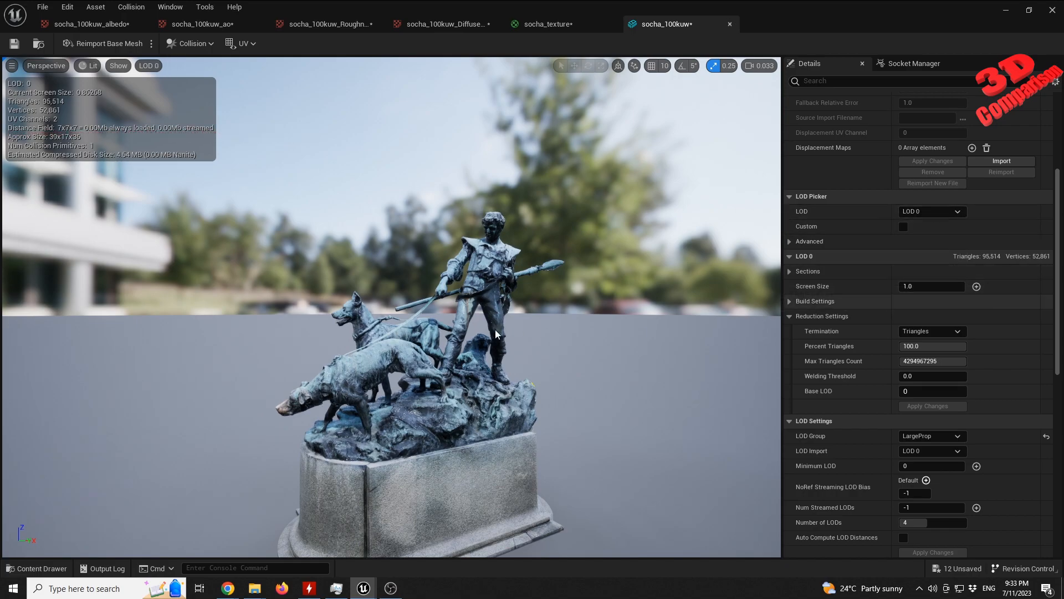
key(w)
mouse_move(525, 347)
right_down()
mouse_move(582, 321)
mouse_move(520, 328)
mouse_move(518, 349)
right_up()
key(w)
key(s)
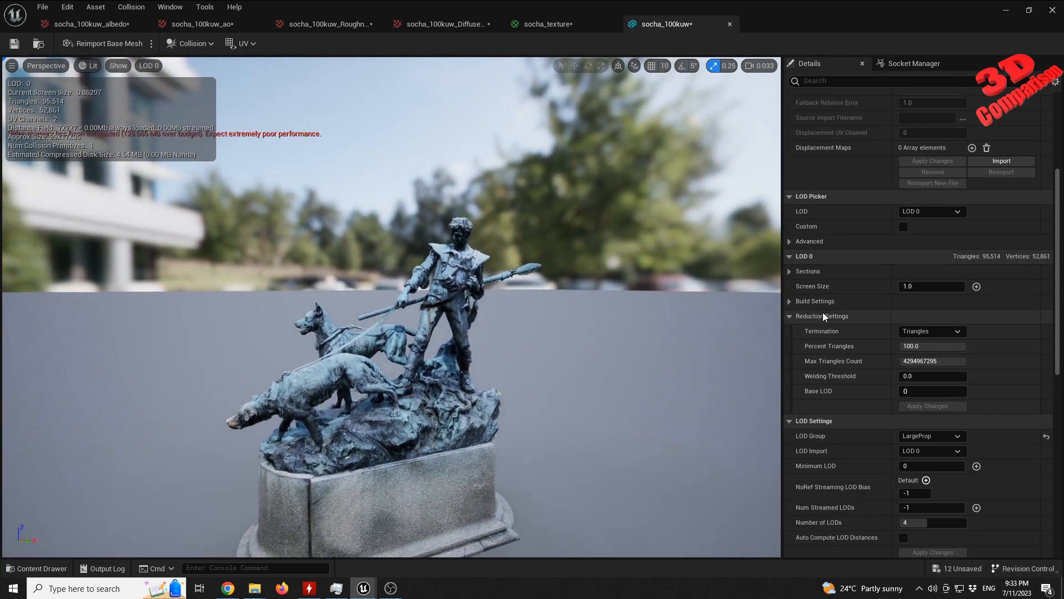
click(931, 286)
text(1.5)
key(Tab)
Switch the LOD Picker to LOD 1 and set its Screen Size to 0.8.
click(947, 211)
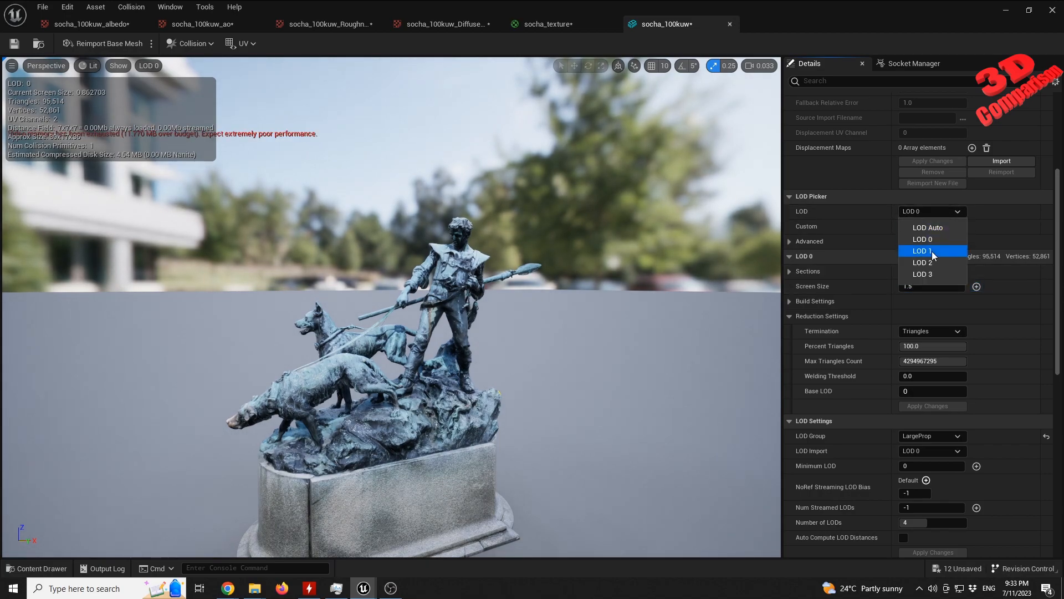
click(933, 243)
click(928, 284)
text(0.8)
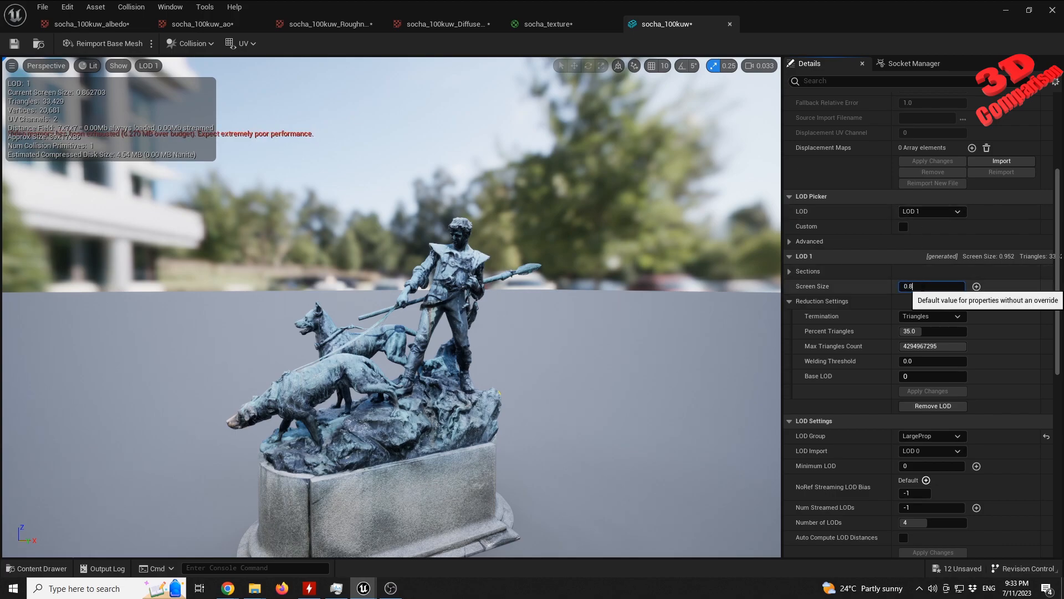
Switch the LOD Picker to LOD 2 and set its Screen Size to 0.5.
click(934, 211)
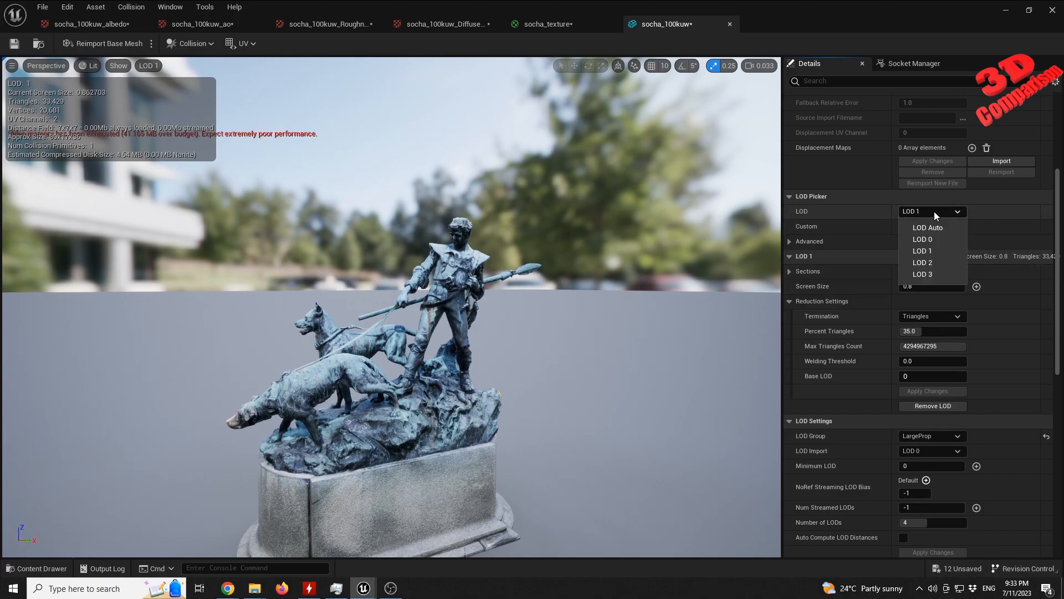
click(933, 262)
click(932, 287)
text(0.5)
key(Return)
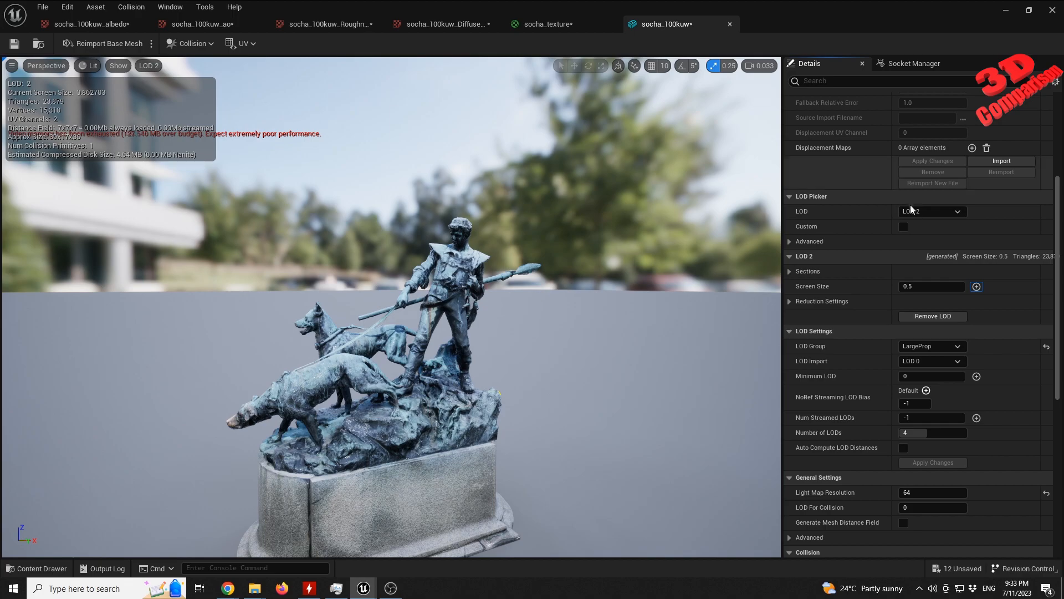
Restore LOD Auto and check which level is used while viewing the statue up close.
click(923, 212)
click(930, 226)
right_drag(449, 321, 482, 288)
key(s)
key(w)
key(a)
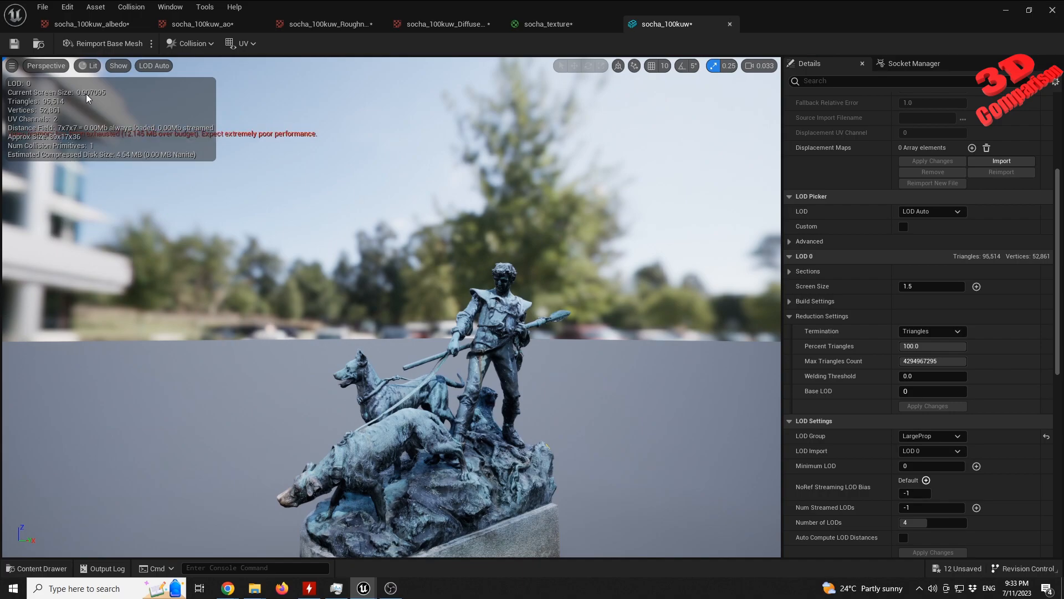
right_drag(439, 370, 427, 404)
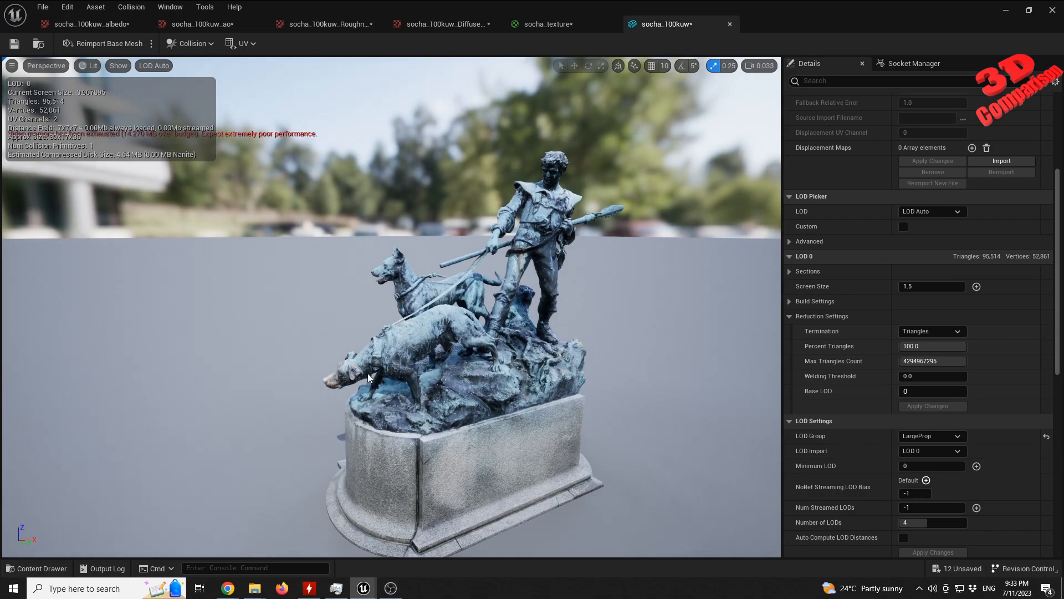
Back away from the statue until it is very small, checking at which screen sizes the LOD levels switch.
right_drag(384, 394, 366, 399)
key(s)
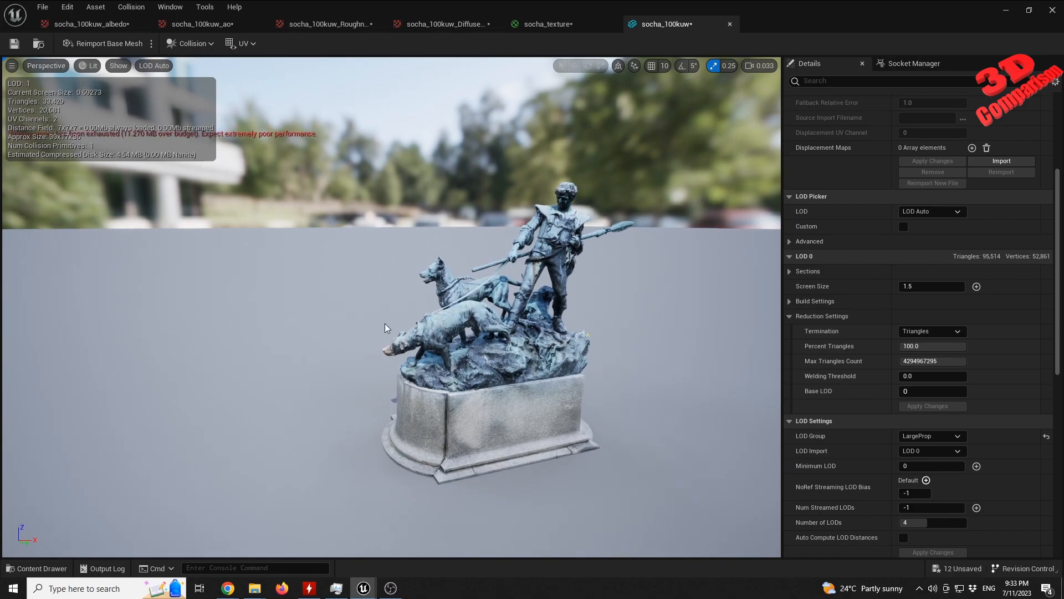
key(s)
right_drag(388, 354, 395, 351)
key(s)
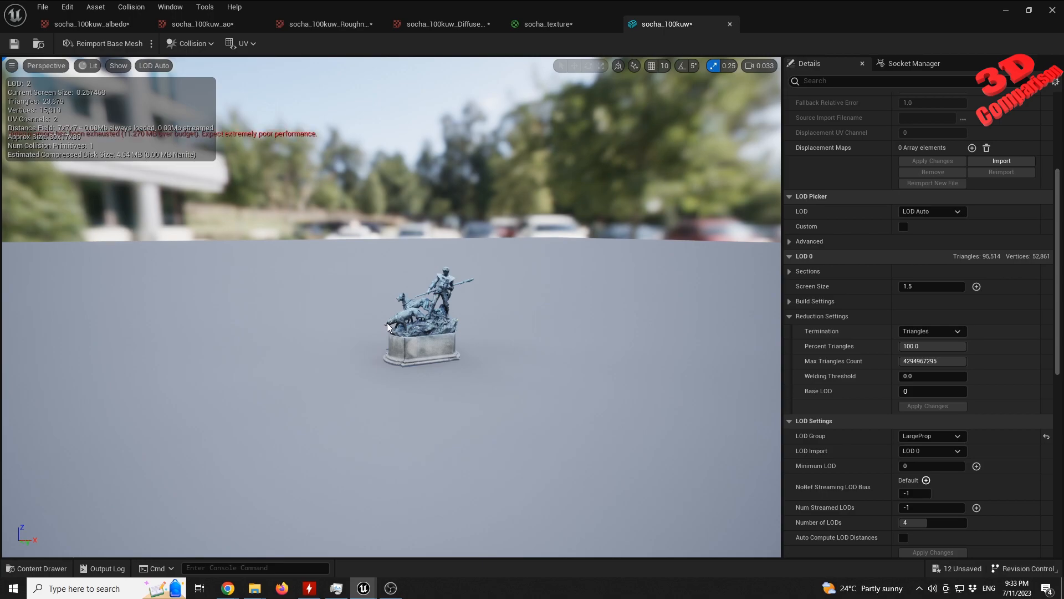
right_drag(388, 328, 417, 349)
key(s)
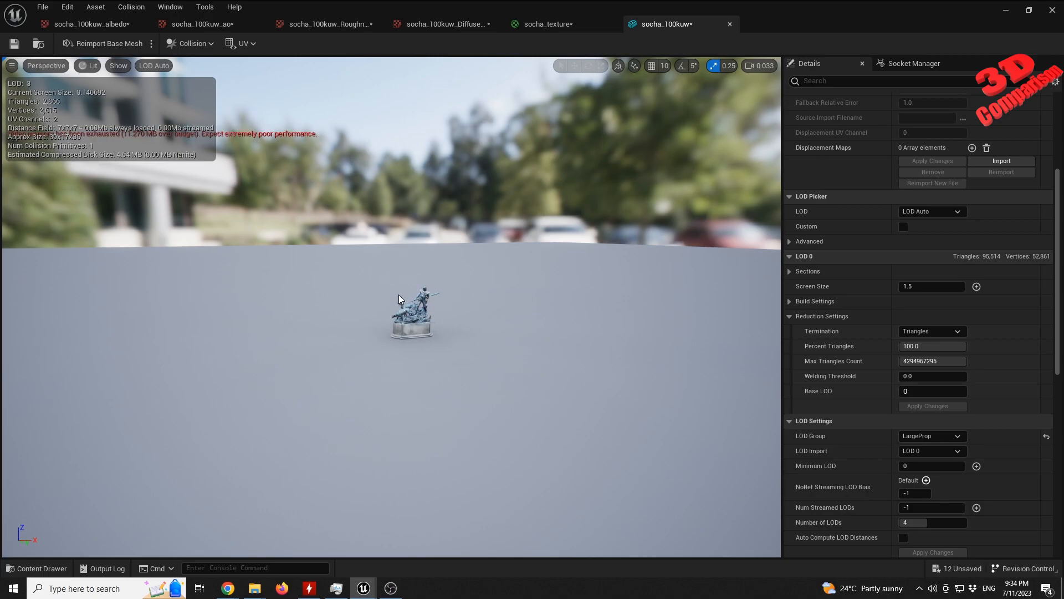
Frame the statue in the mesh viewport again and compare the LOD transitions by moving closer and farther.
key(f)
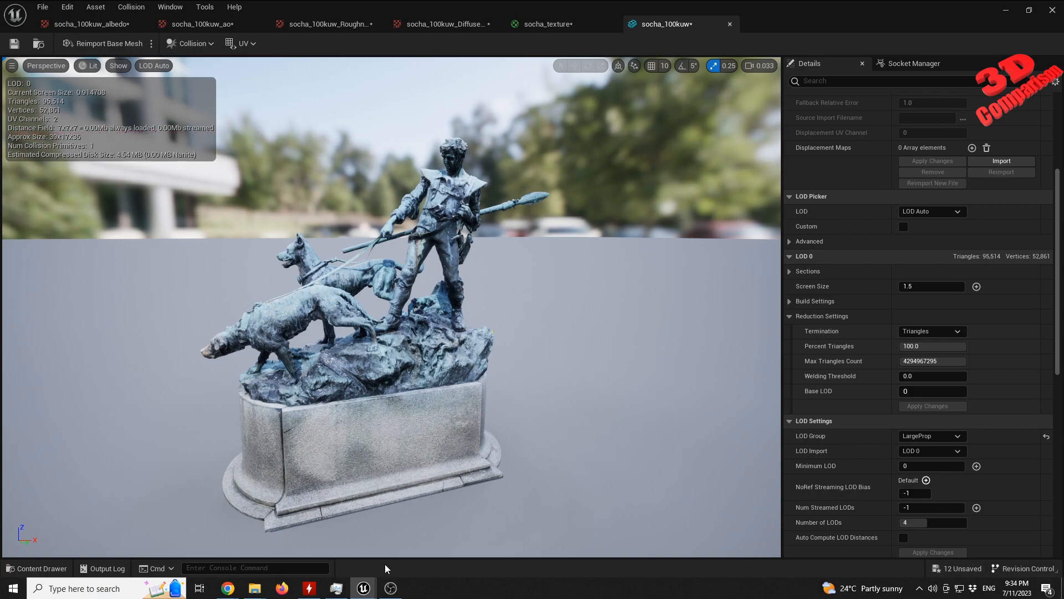
right_drag(568, 344, 526, 323)
key(s)
key(w)
key(w)
key(s)
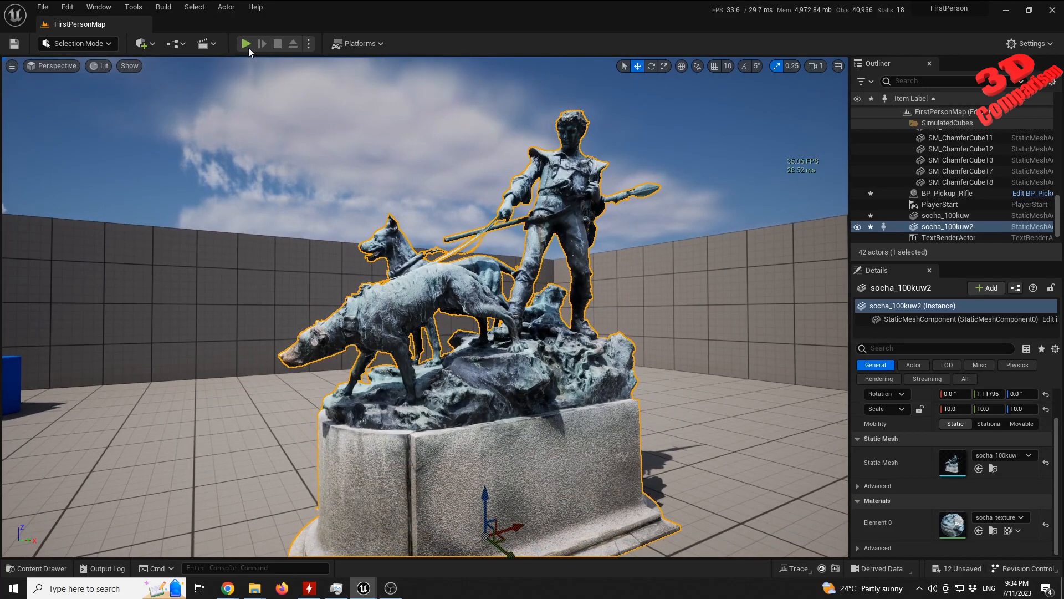
Play the FirstPersonMap level, switch the game view to Wireframe, and walk up to the statue to examine its mesh density.
click(247, 43)
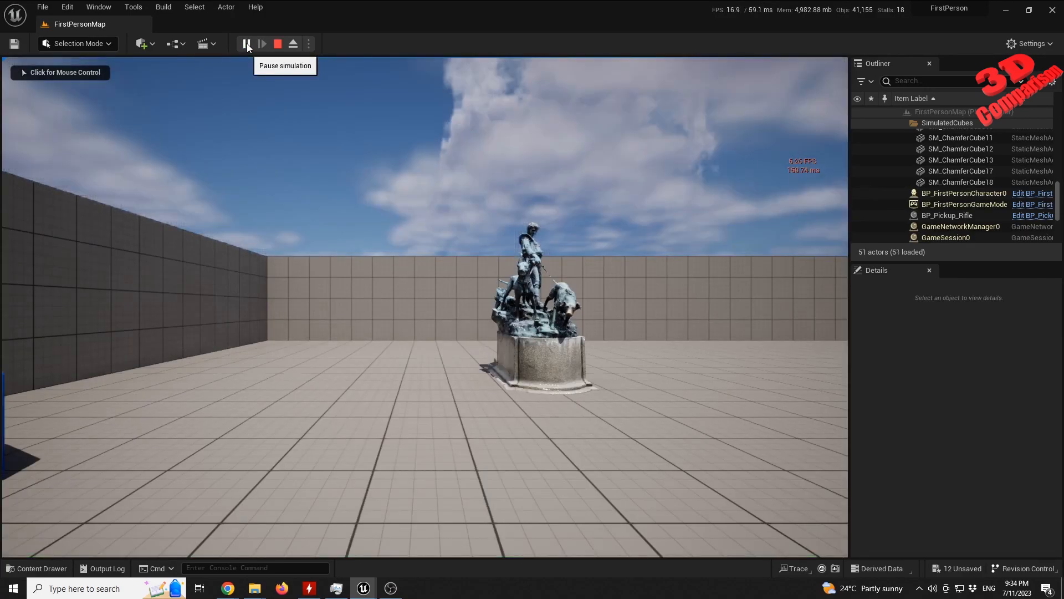
click(419, 208)
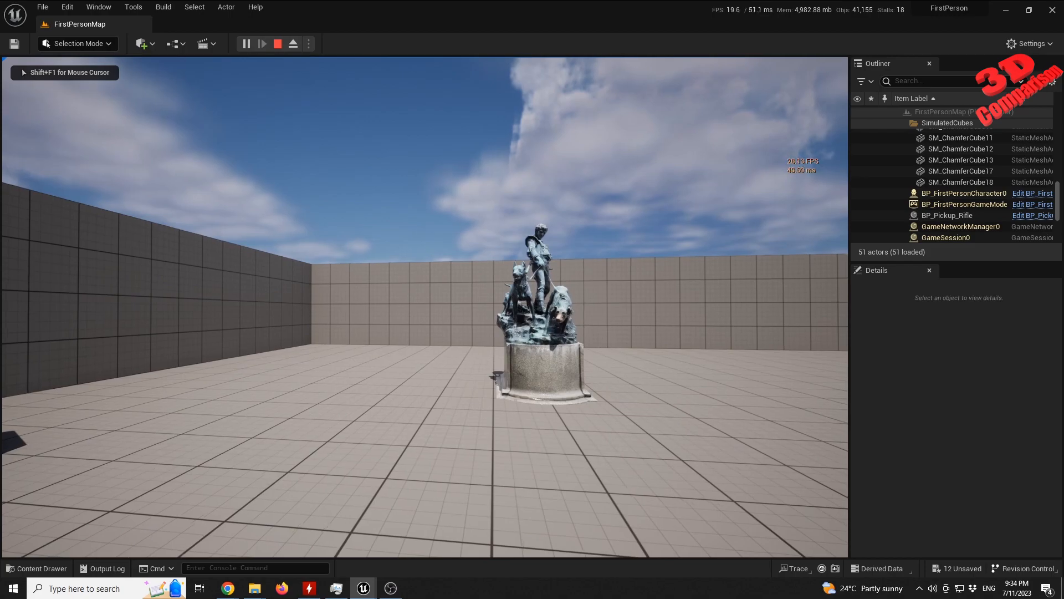
key(F1)
key(s)
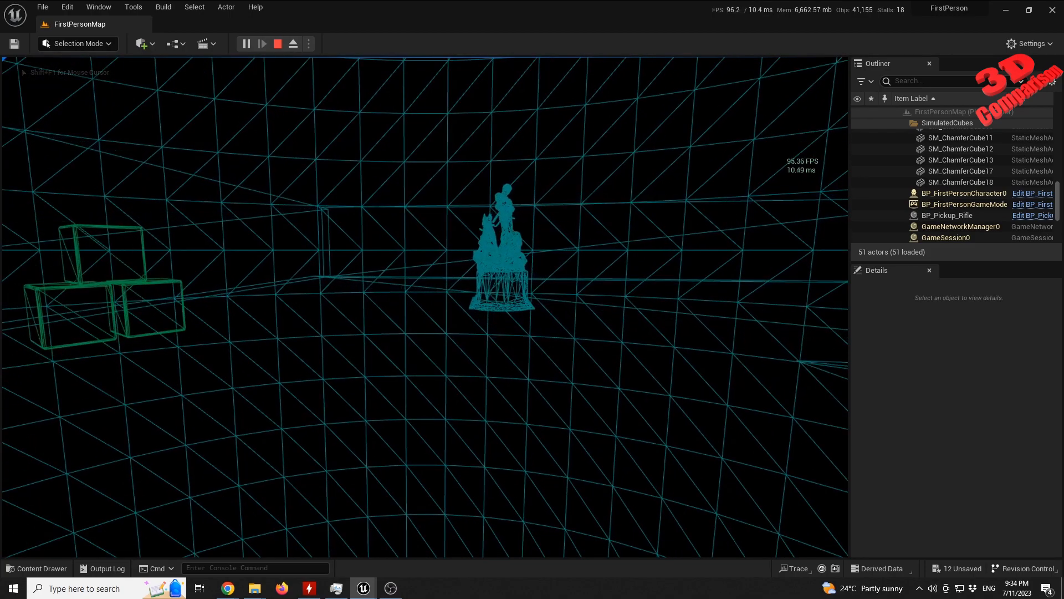
key(d)
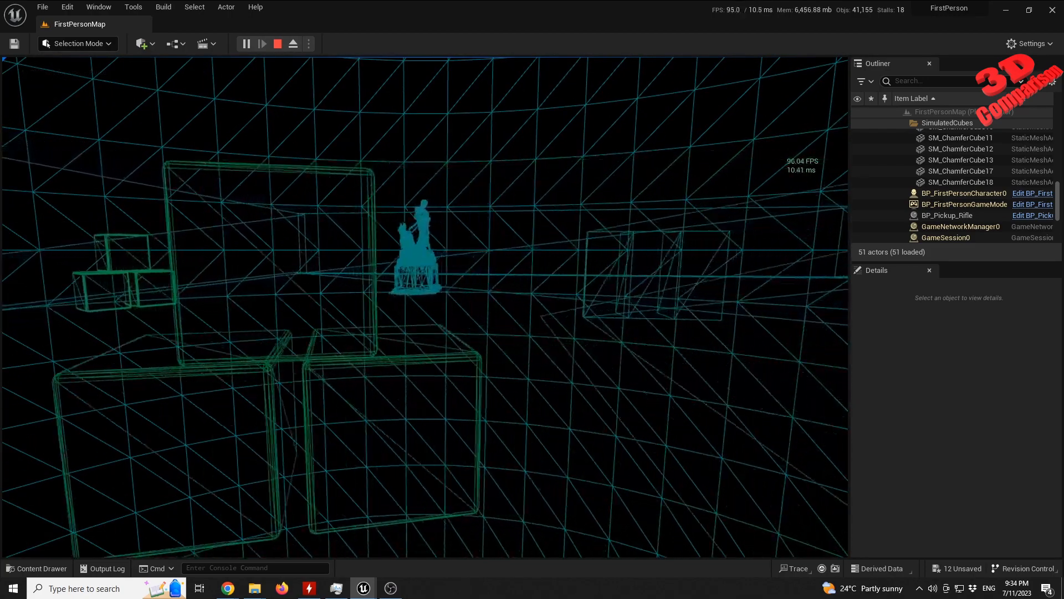
key(w)
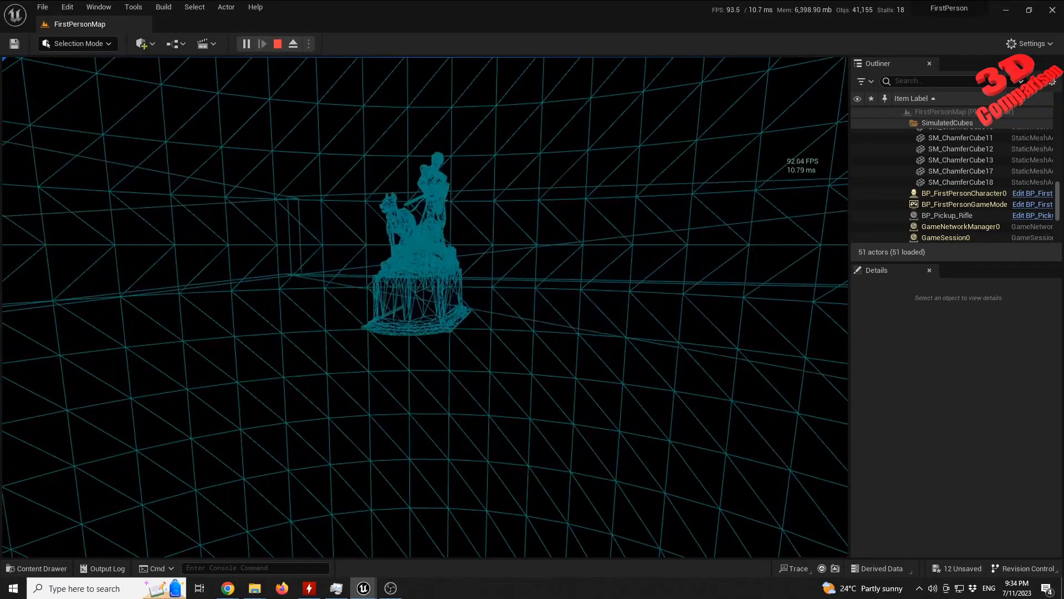
key(w)
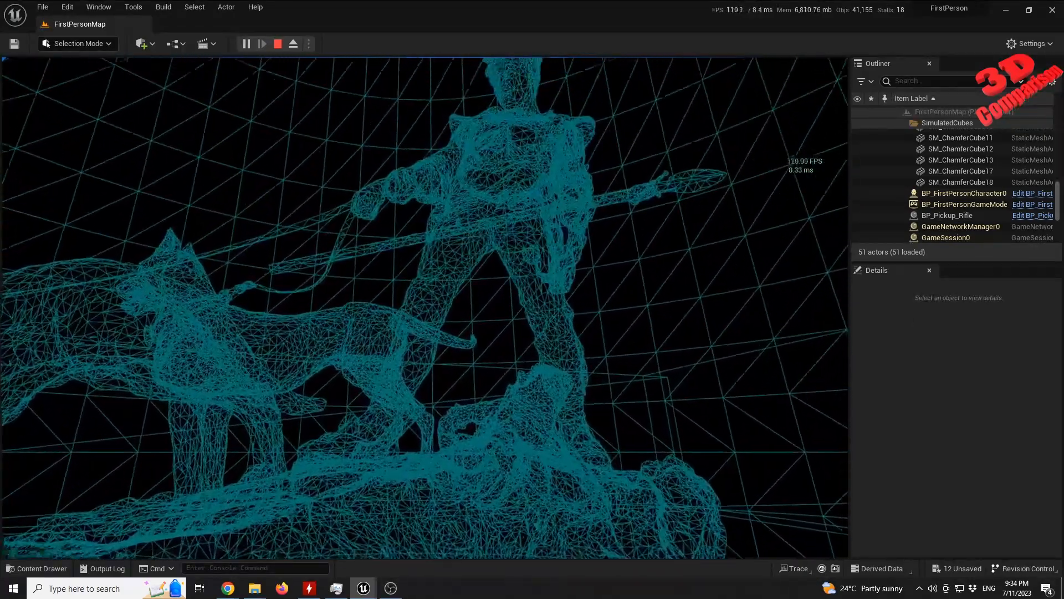
key(w)
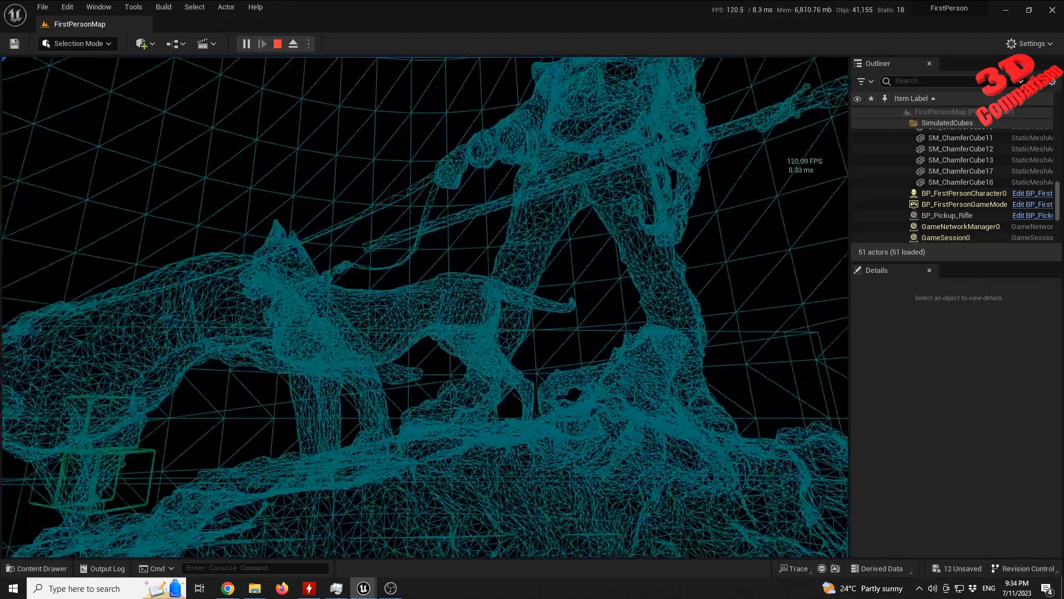
Step back from and toward the statue in Wireframe to observe the LOD changes at medium distance.
key(s)
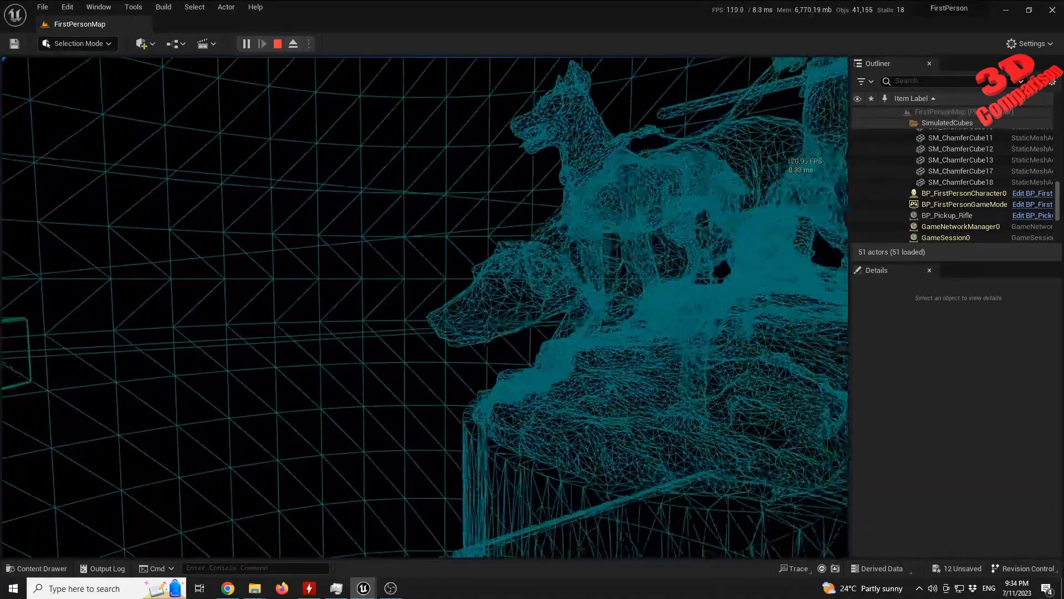
key(s)
key(w)
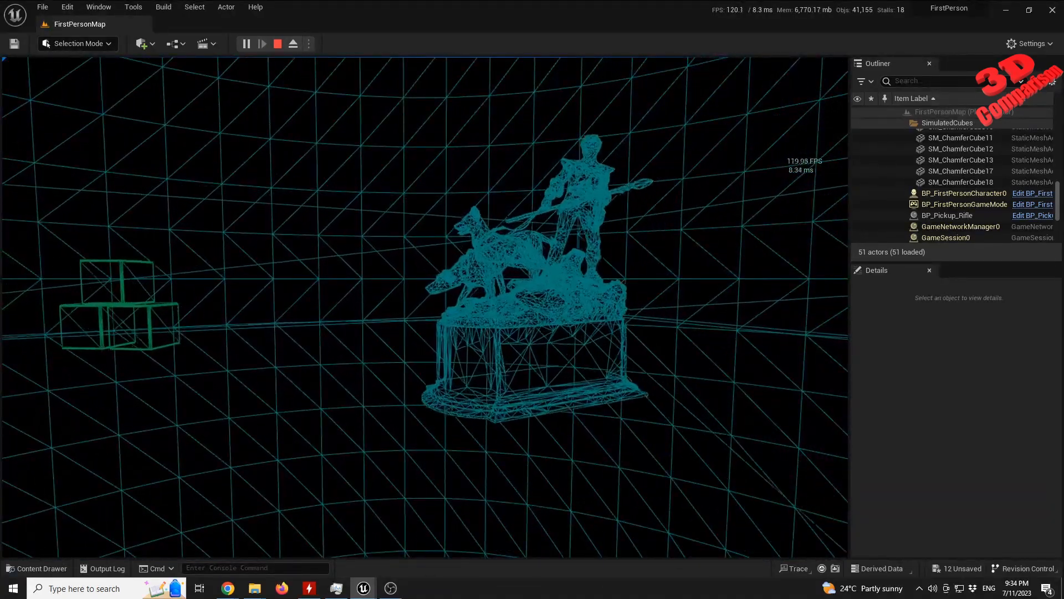
key(w)
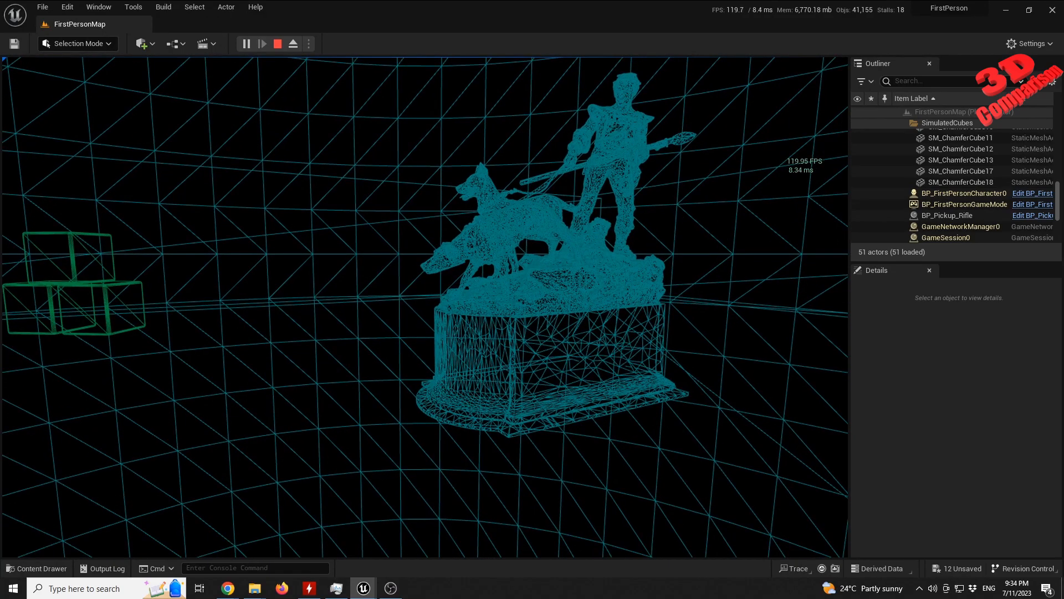
key(s)
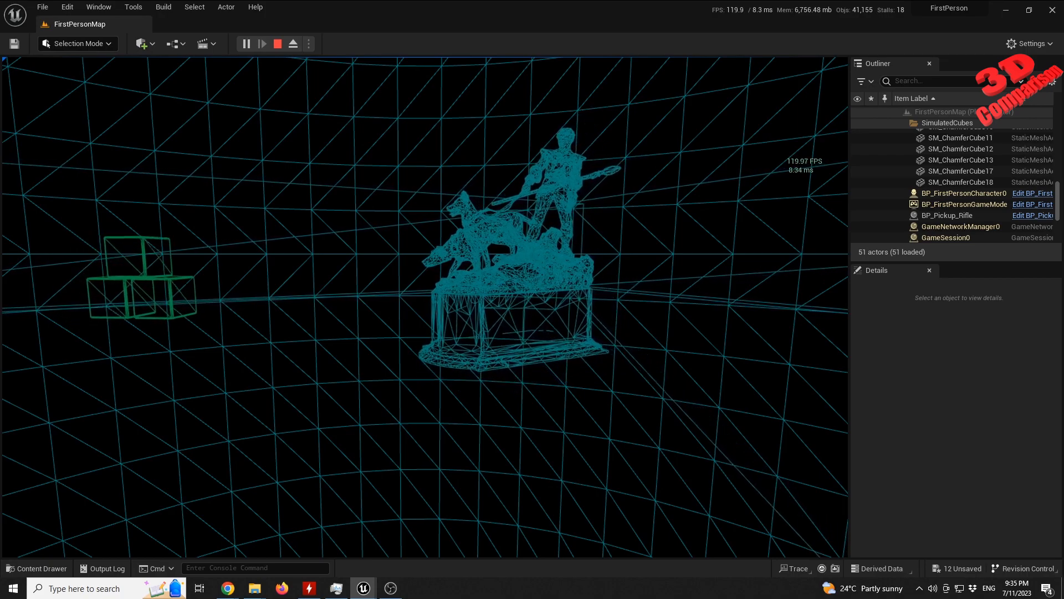
Retreat across the level in Wireframe to check the statue's mesh reduction from far away.
key(s)
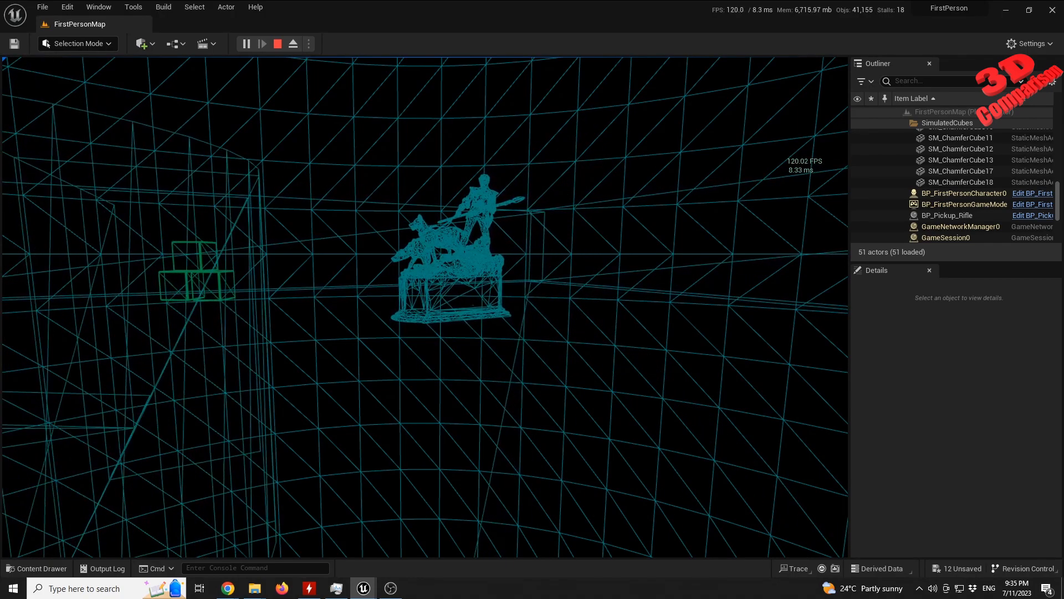
key(s)
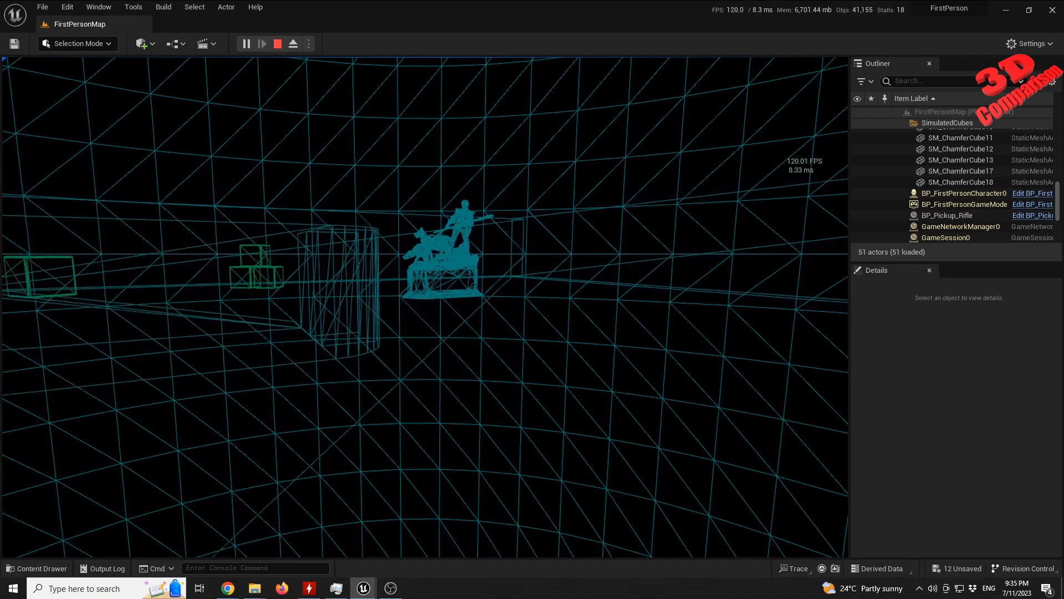
key(s)
key(s)
key(a)
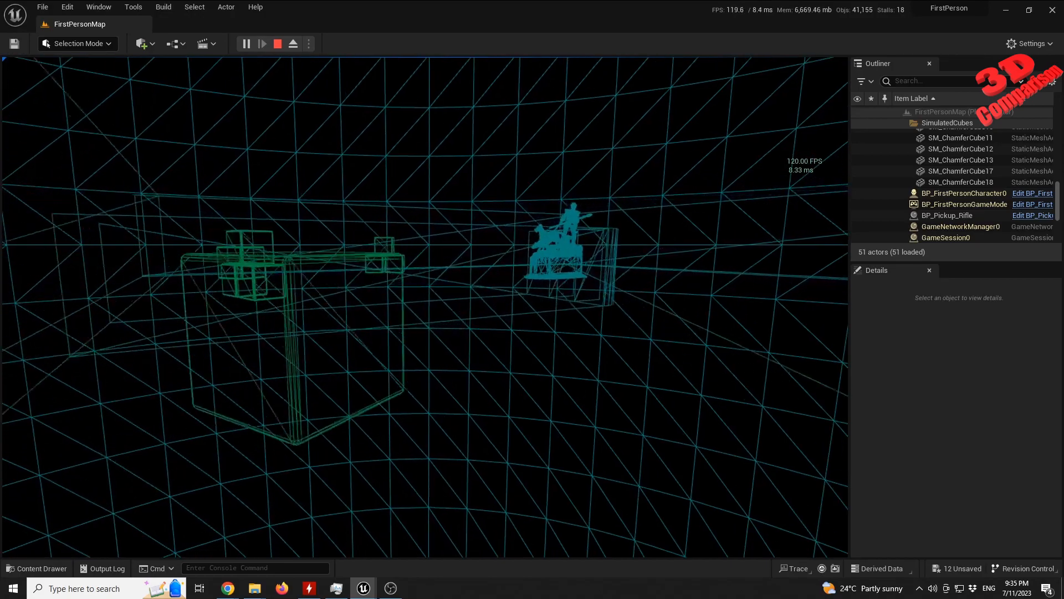
key(s)
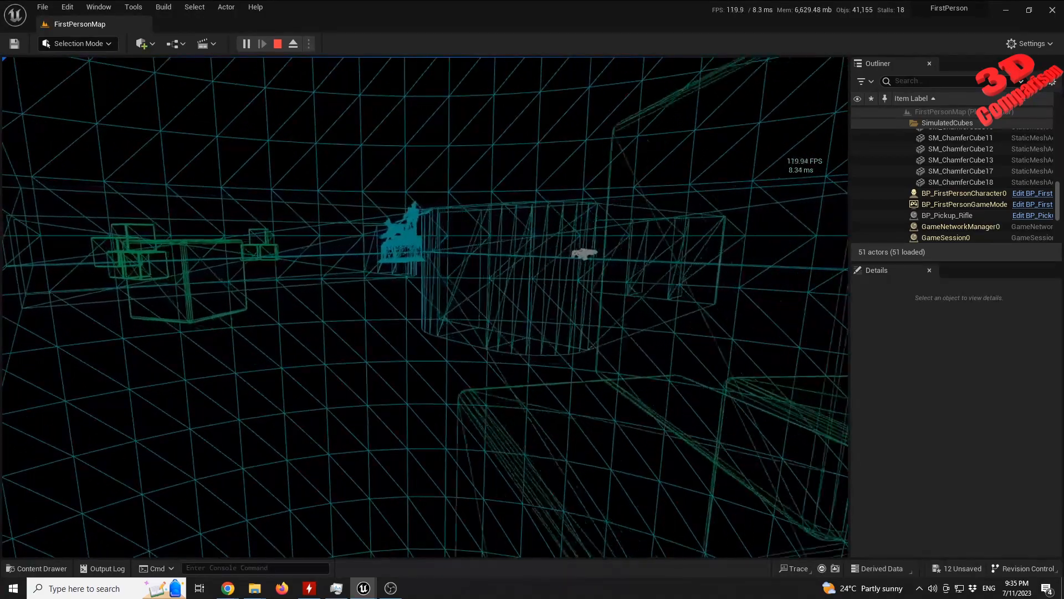
key(w)
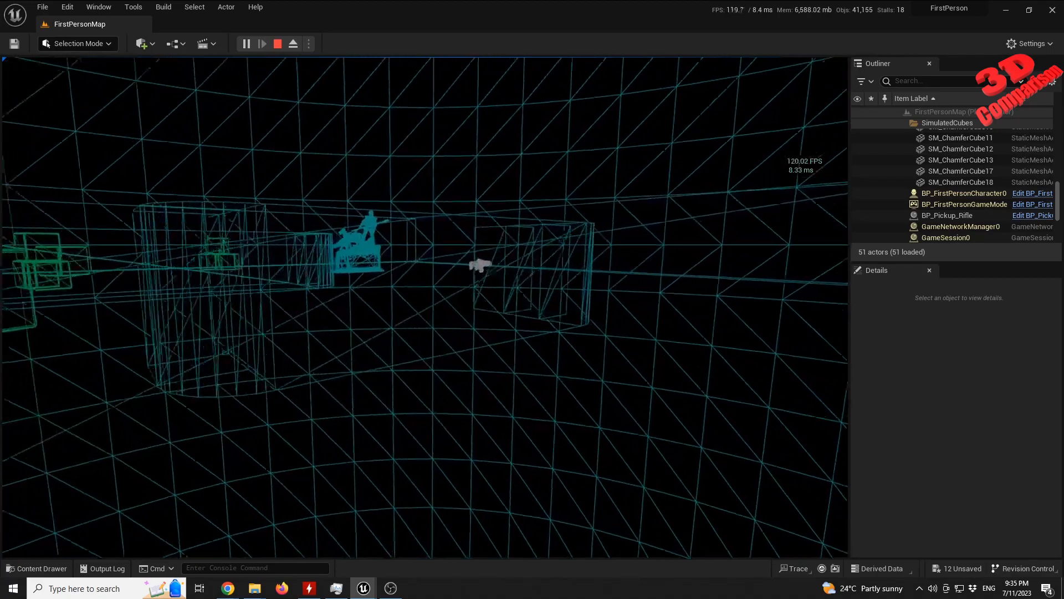
Return the game view to Lit, then walk back to the statue and inspect its dogs and hunter up close.
key(F3)
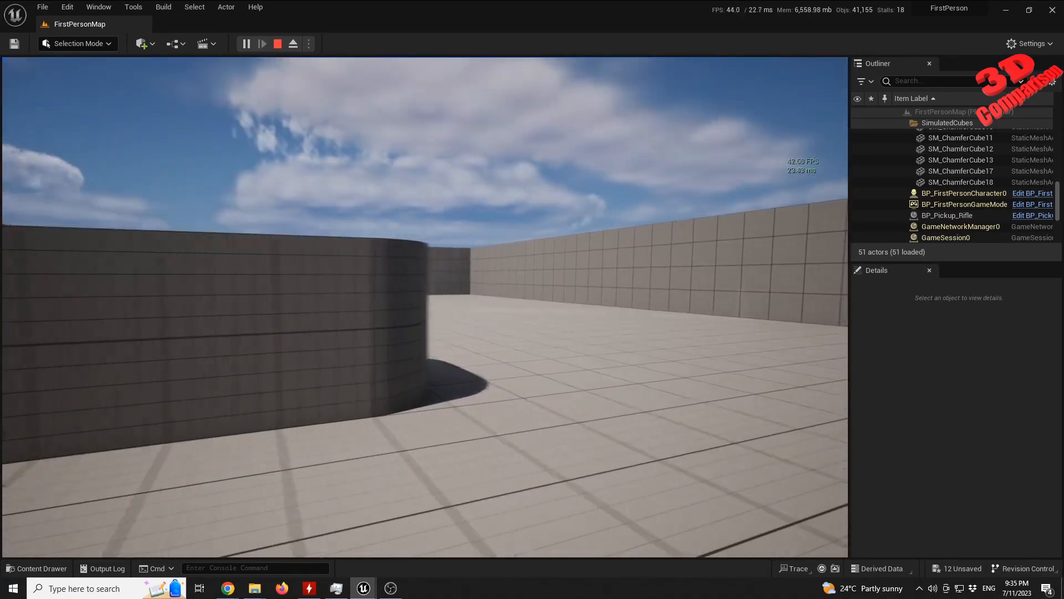
key(s)
key(w)
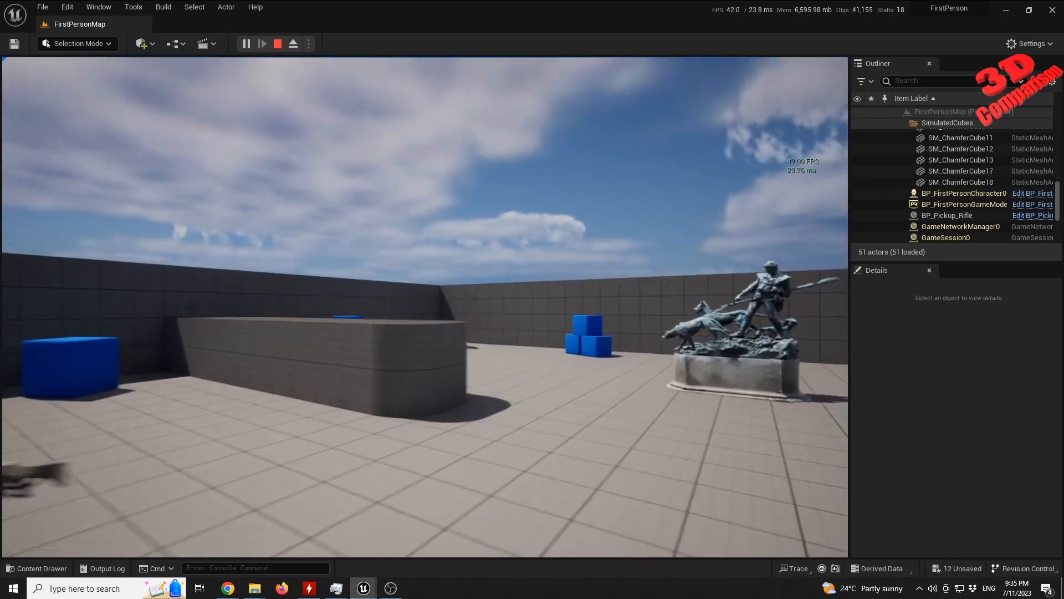
key(w)
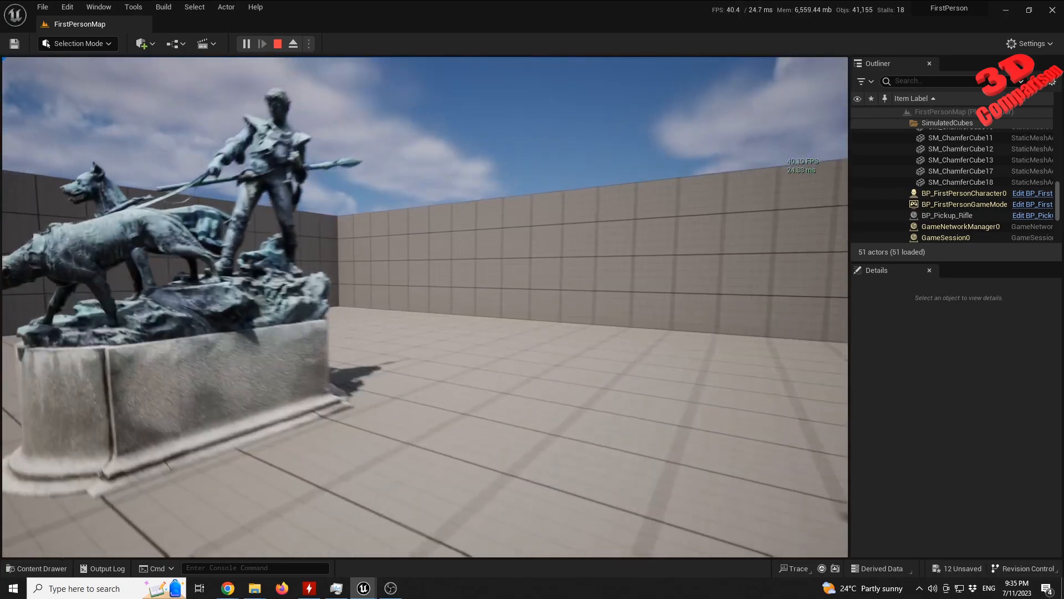
key(a)
key(w)
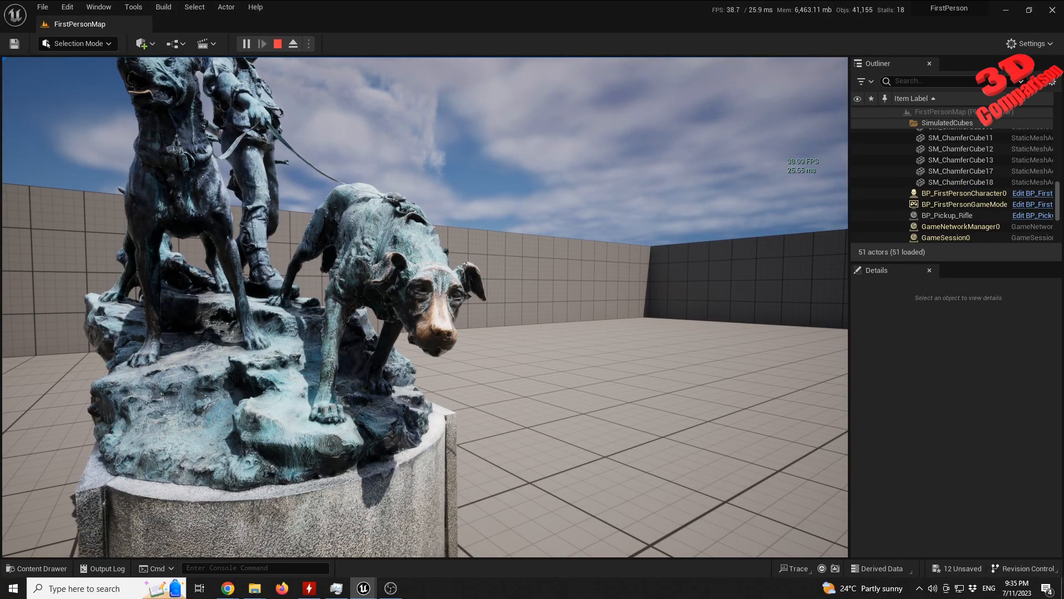
key(d)
key(space)
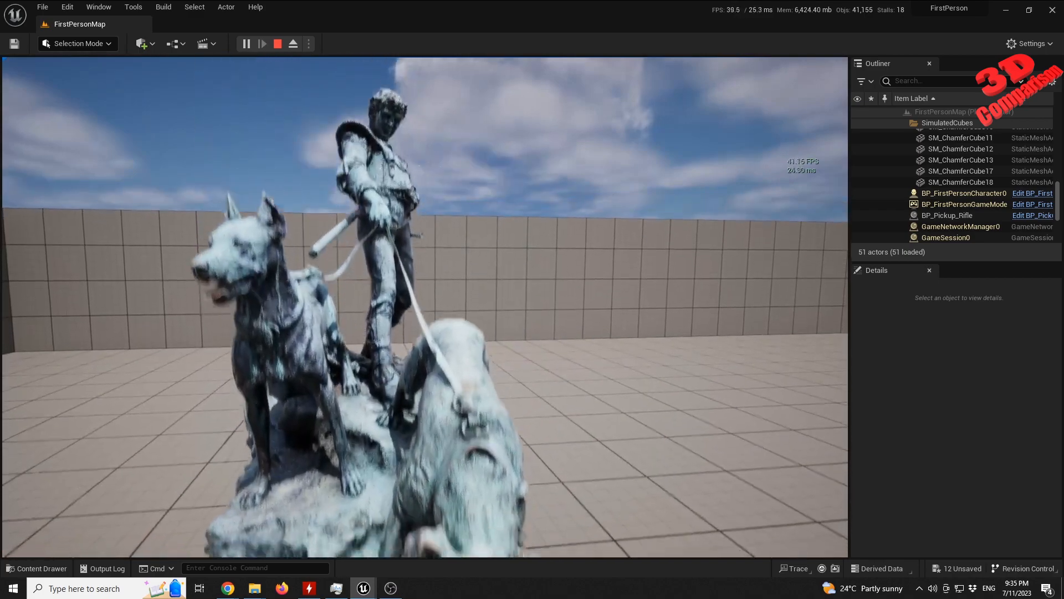
Circle the lone hunter statue in-game, back away from it to compare its detail, and stop the play session.
key(s)
key(w)
key(space)
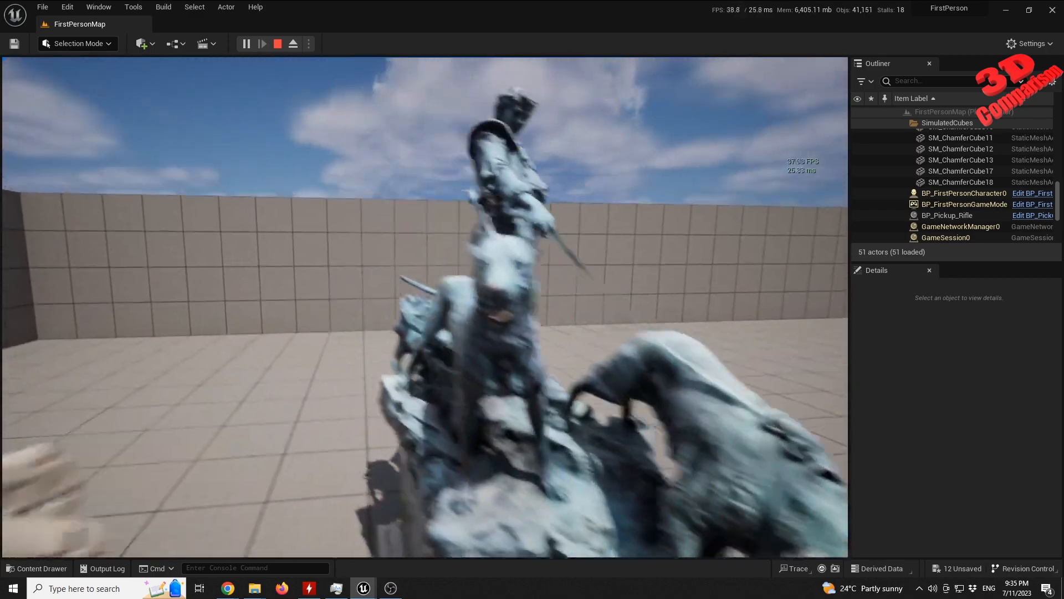
key(a)
key(s)
key(space)
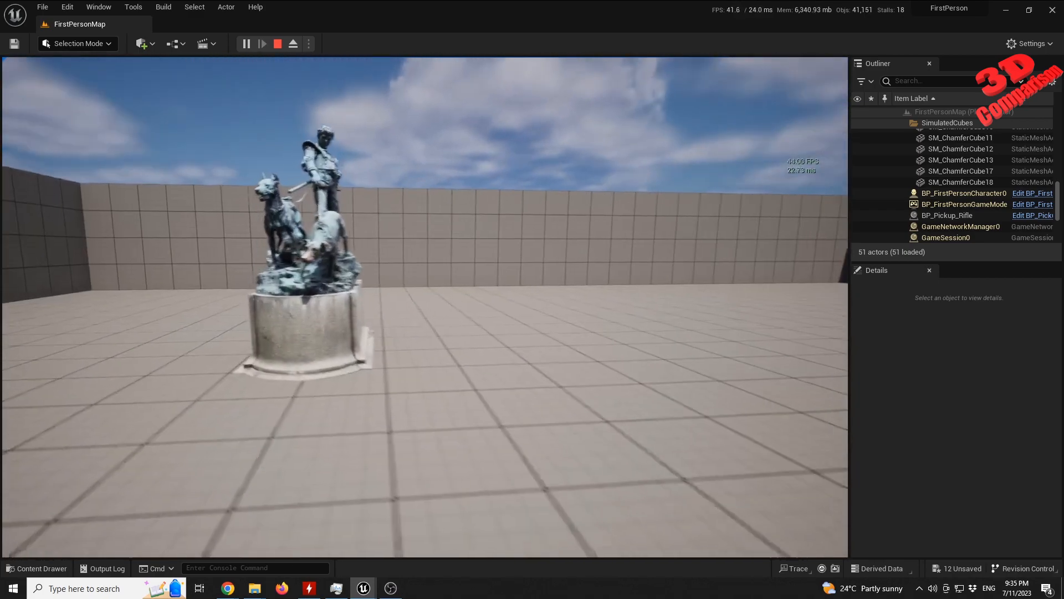
key(Escape)
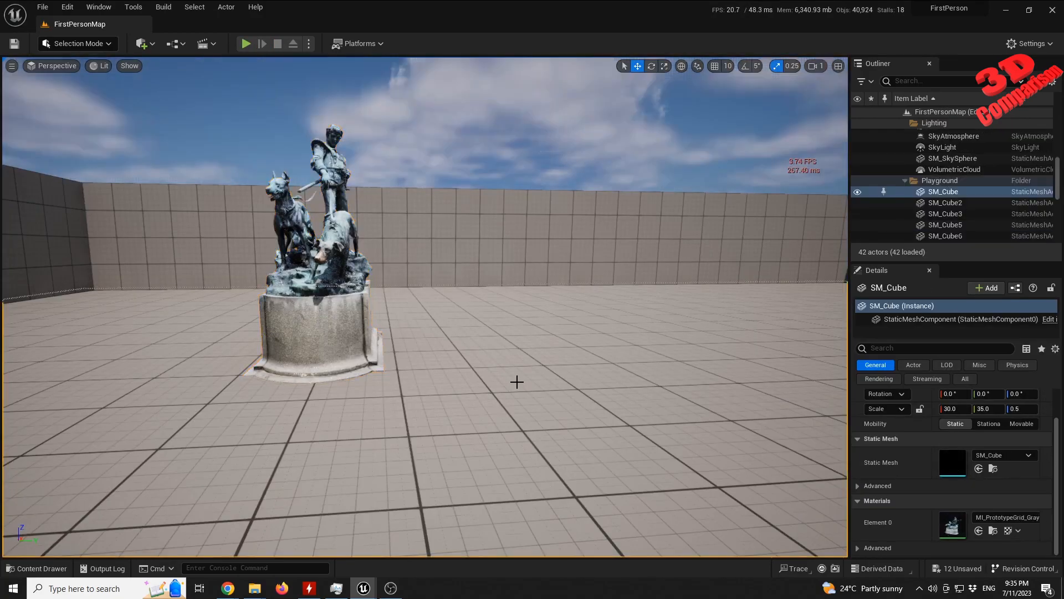
Select the hunter statue socha_100kuw2 in the level and switch the editor to Modeling Mode.
right_drag(440, 314, 424, 320)
key(s)
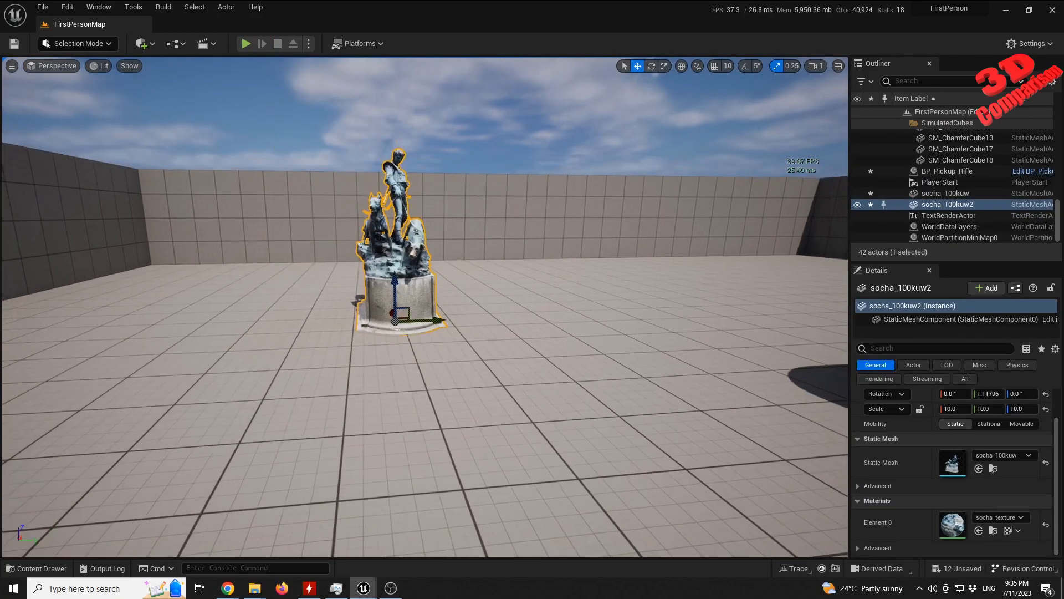
drag(424, 320, 191, 321)
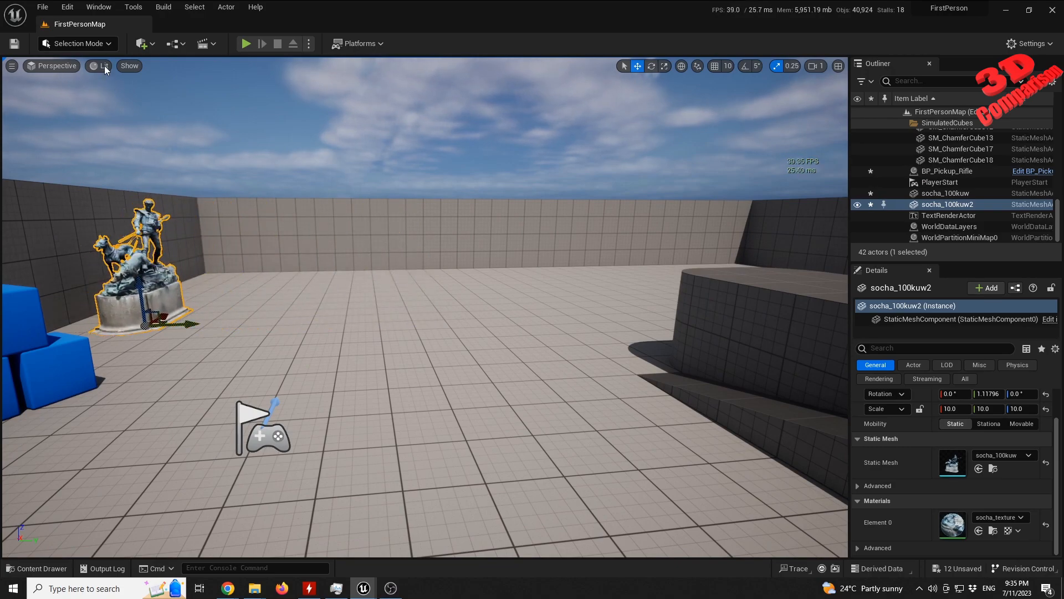
click(104, 44)
click(92, 111)
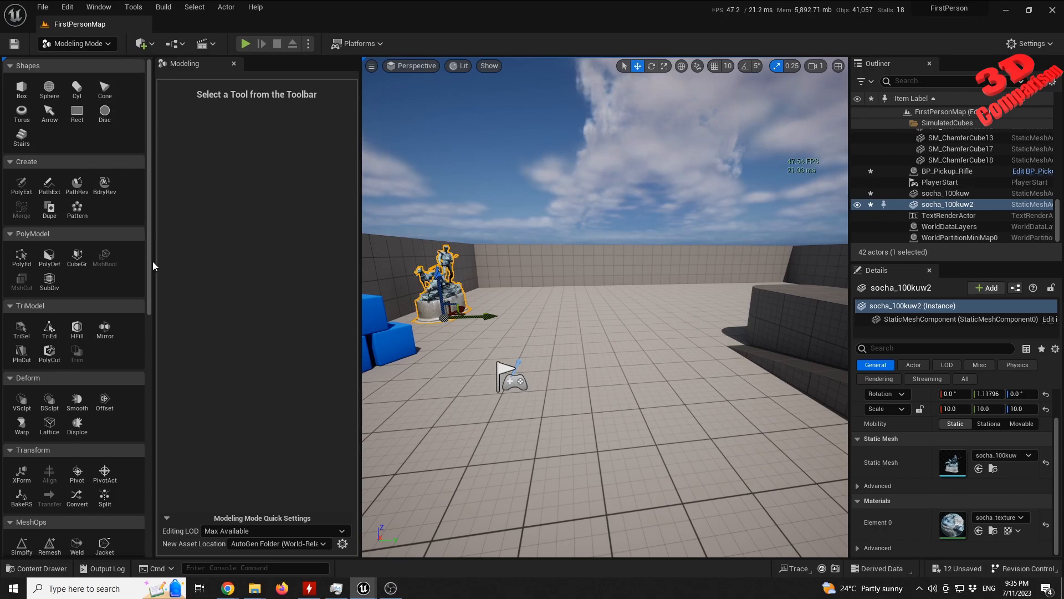
Start a linear Pattern of the statue along the YAxis, uncentered, with an extent of 2500.
click(77, 210)
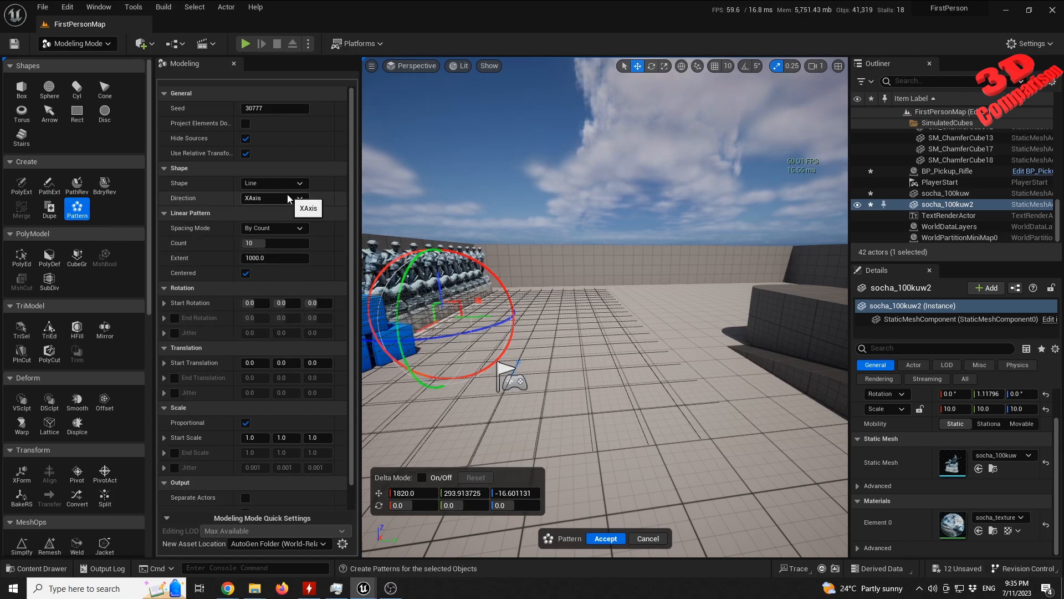
click(263, 220)
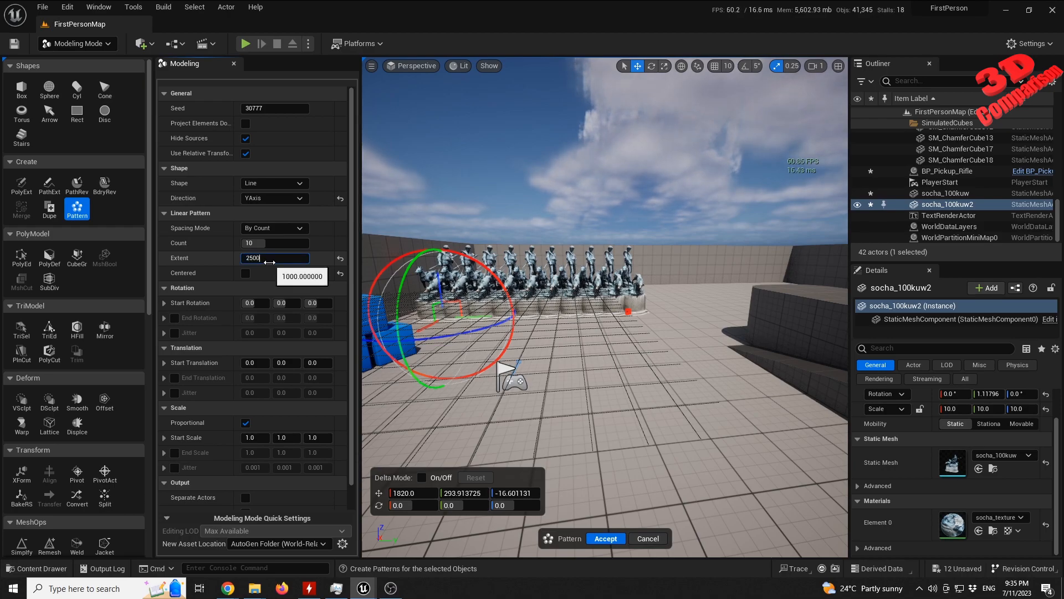
key(Return)
right_drag(488, 366, 588, 393)
key(w)
key(s)
key(a)
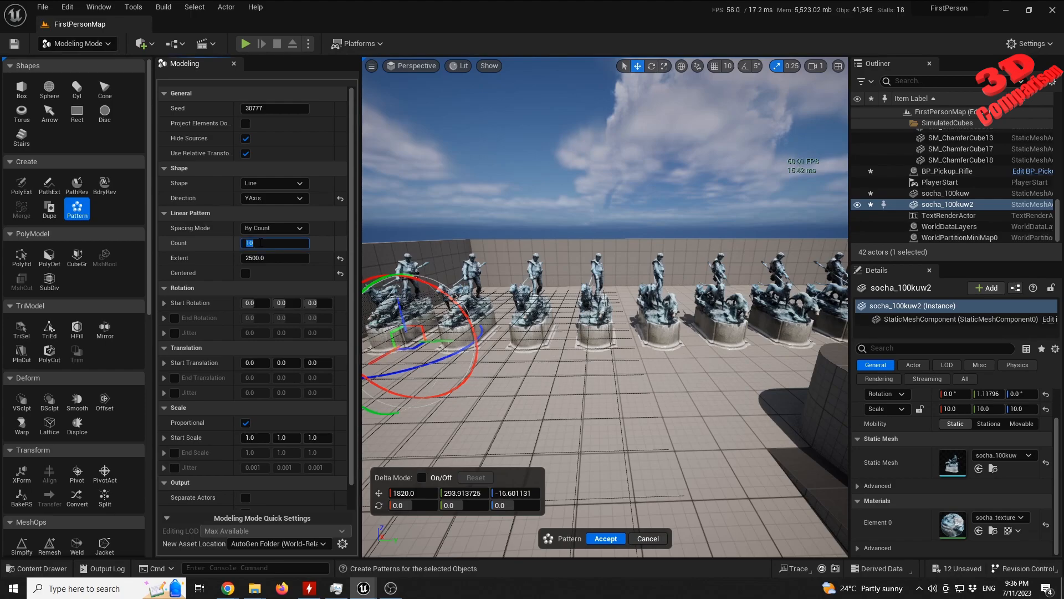
Set the statue pattern's count to 20 and its extent to 2750.
key(Tab)
right_drag(682, 336, 705, 328)
key(w)
key(d)
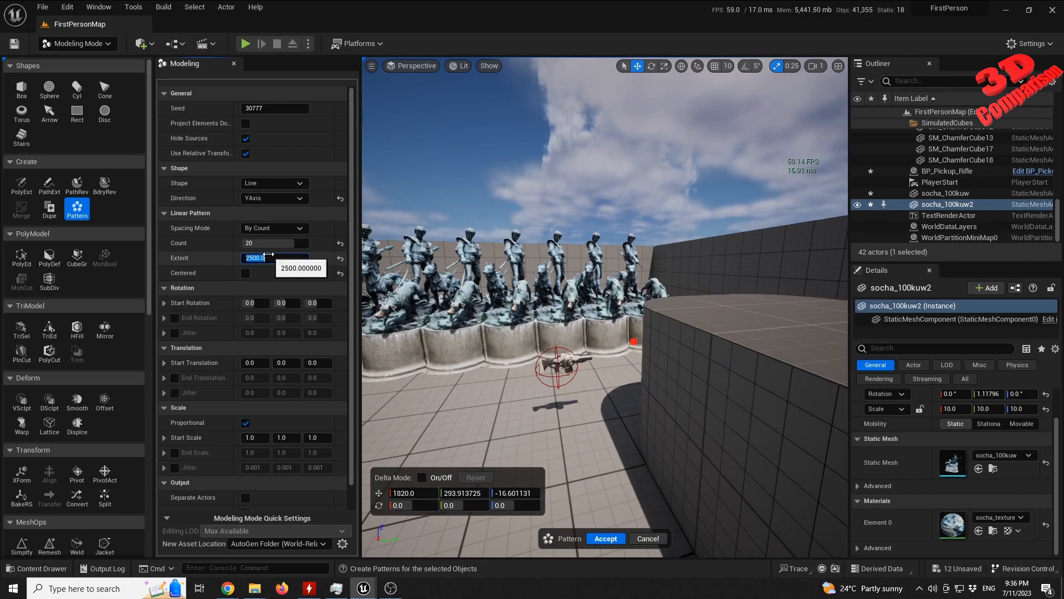
key(w)
right_drag(546, 254, 587, 264)
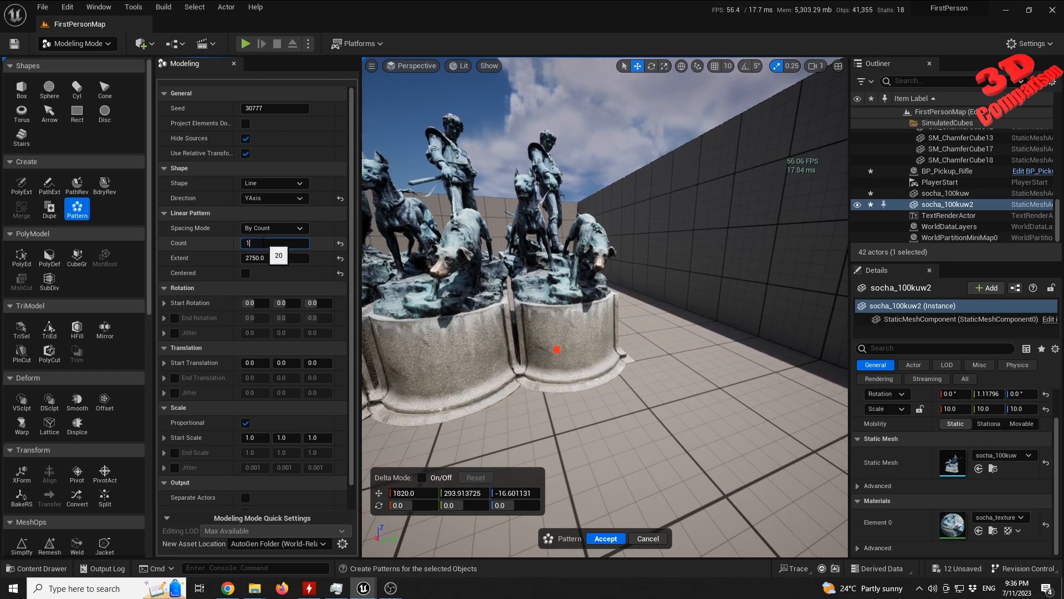
Set the pattern count to 18, check the spacing along the row of statues, and accept the pattern.
text(8)
key(Tab)
right_drag(555, 352, 455, 348)
key(w)
key(s)
key(w)
mouse_move(848, 166)
right_down()
mouse_move(793, 177)
mouse_move(837, 177)
right_up()
key(s)
key(w)
key(s)
right_drag(750, 340, 697, 343)
key(s)
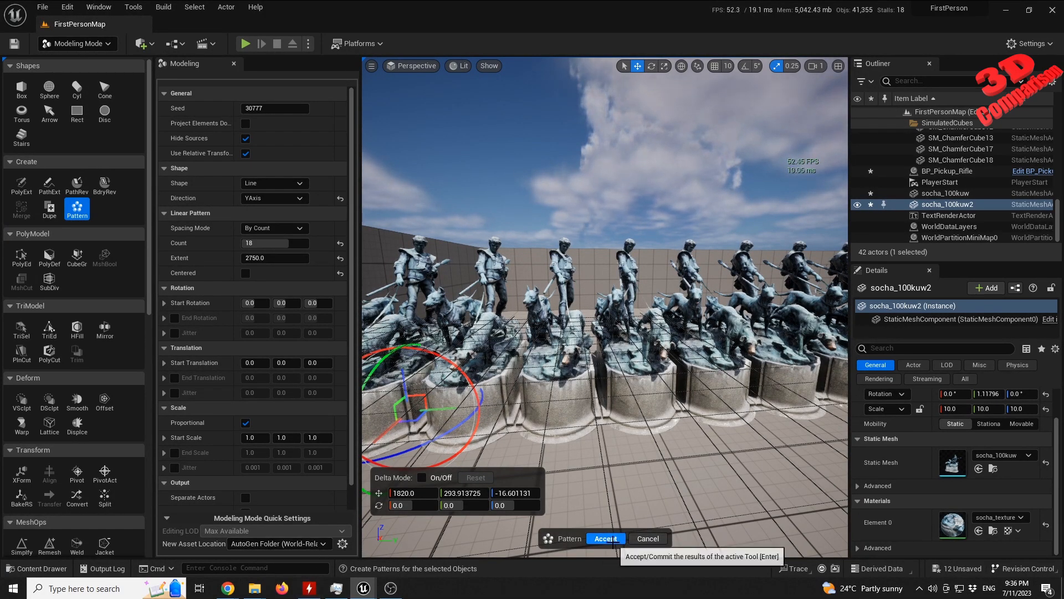
click(605, 539)
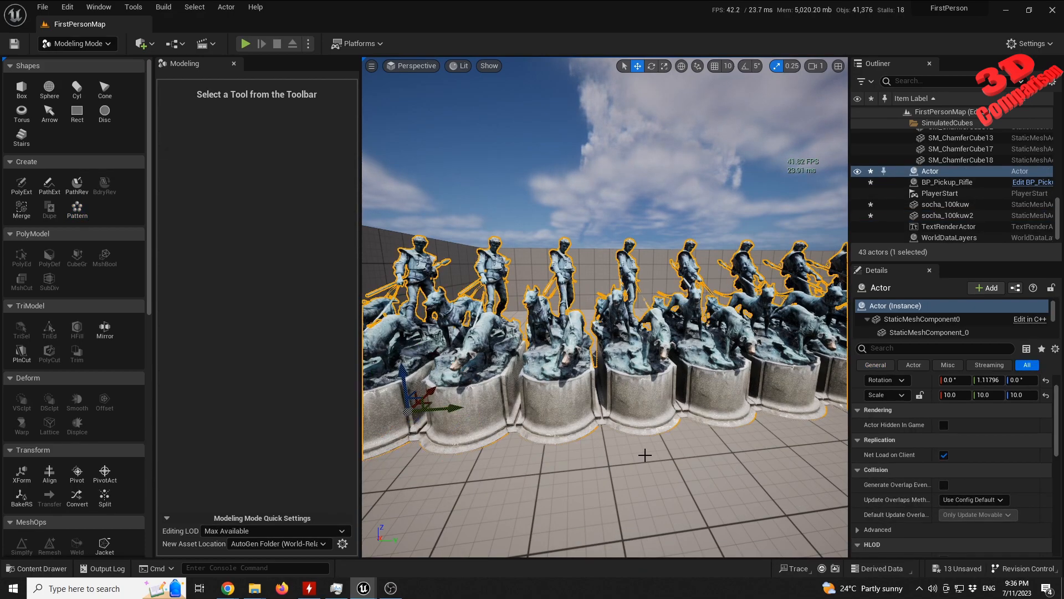
Return the editor to Selection Mode and frame the whole row of patterned statues.
click(92, 47)
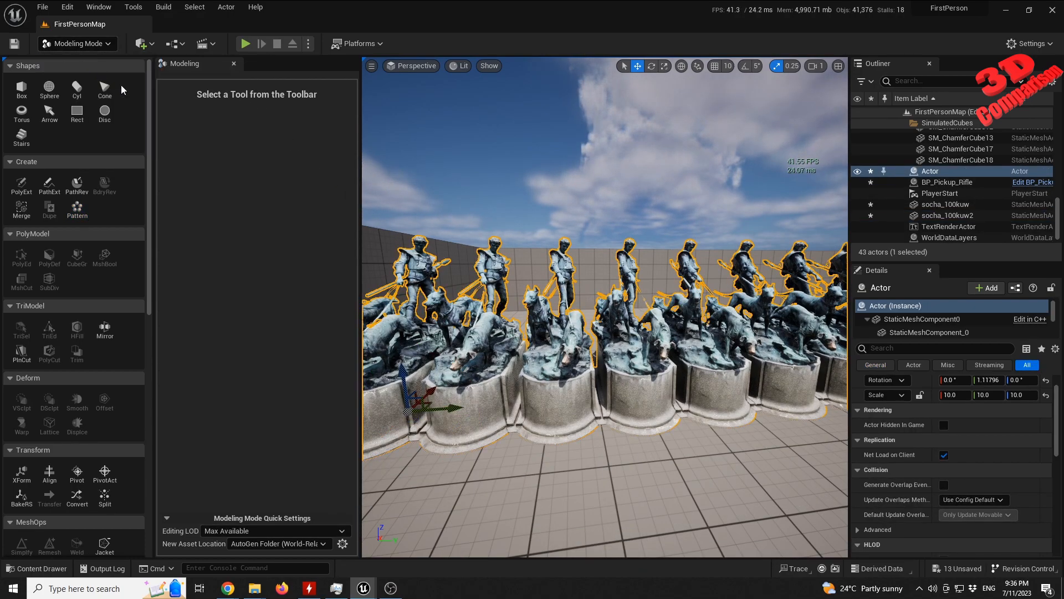
click(99, 68)
key(s)
mouse_move(382, 73)
right_down()
mouse_move(416, 72)
mouse_move(399, 73)
right_up()
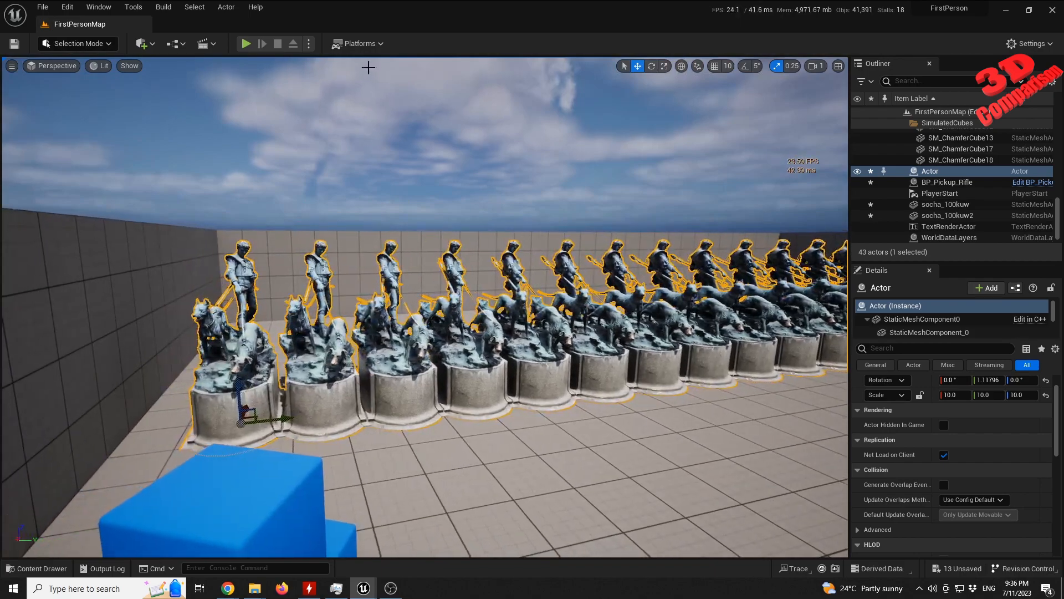
Play the level and walk up to the row of statues to inspect their detail and the frame rate.
click(245, 48)
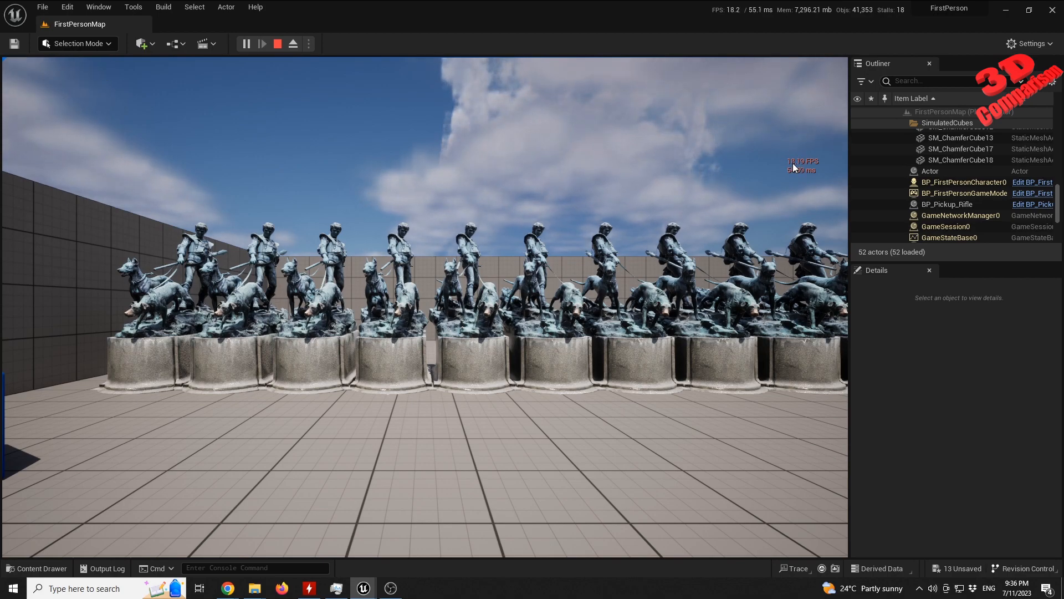
click(573, 357)
key(w)
key(w)
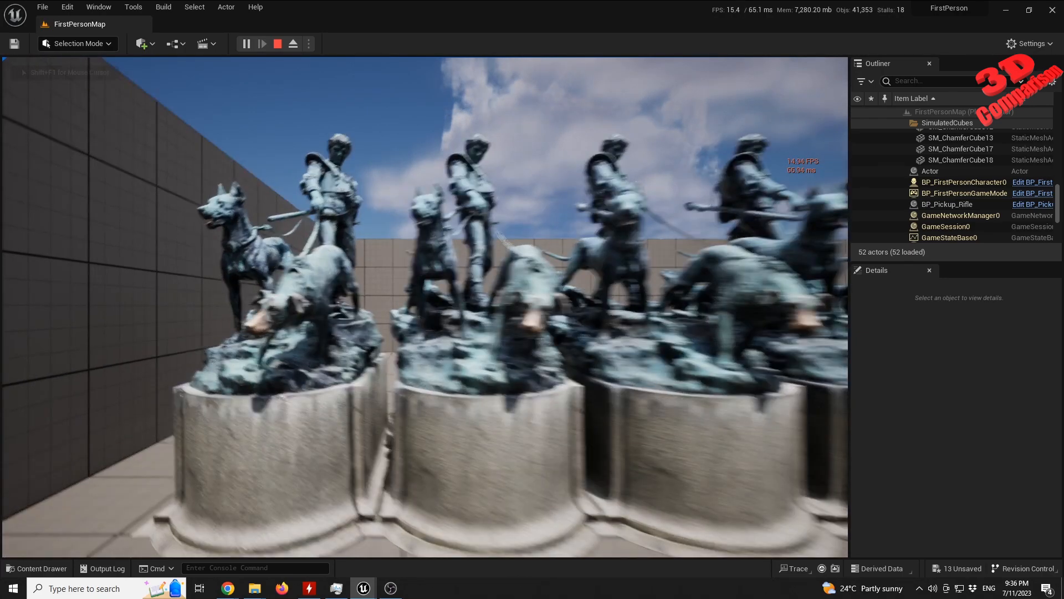
key(w)
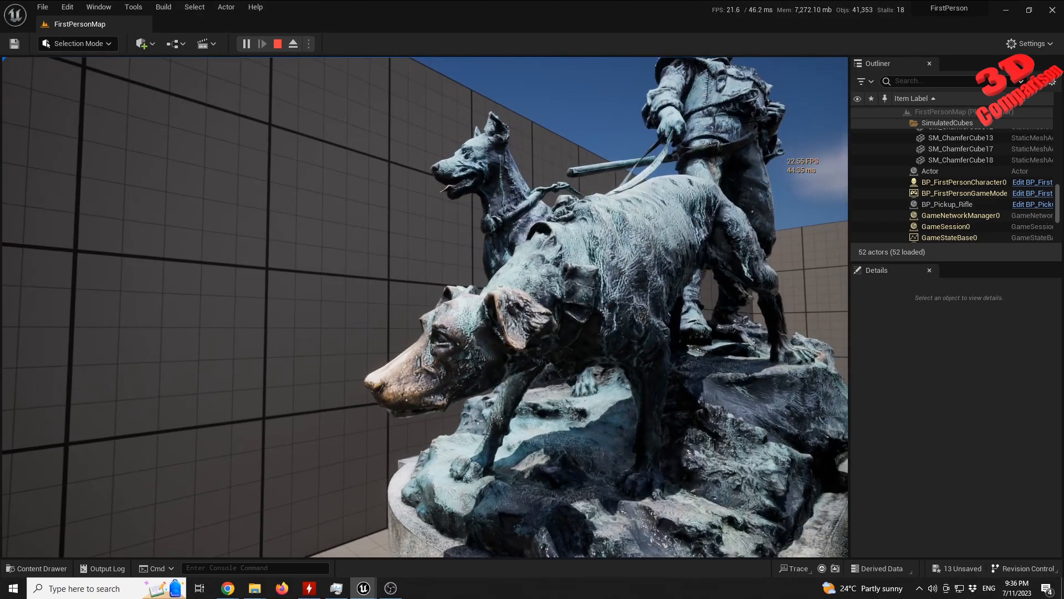
key(a)
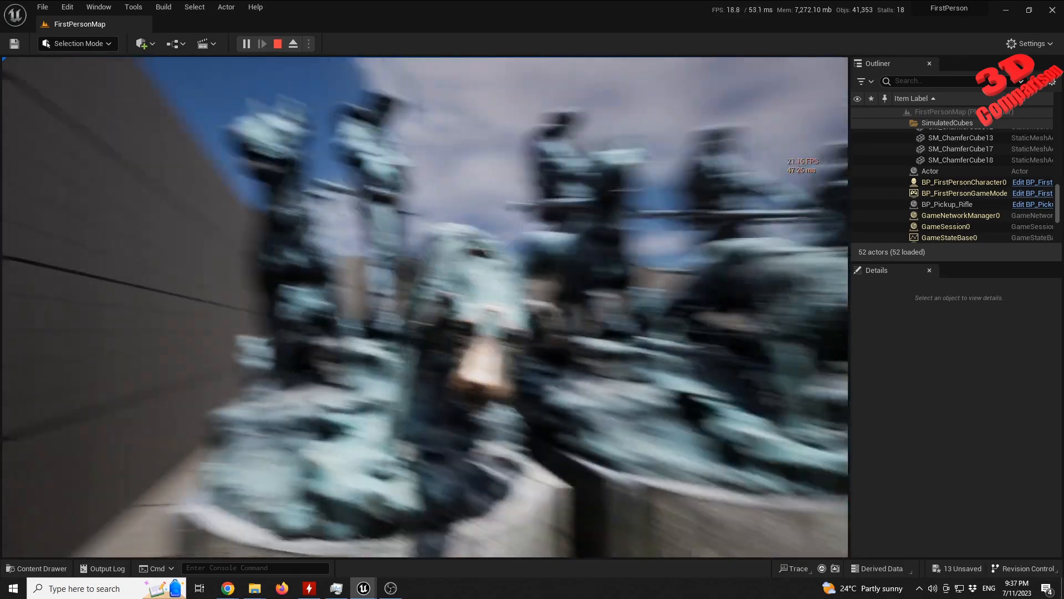
Switch the game view to Wireframe and move along the row of statues to compare mesh density by distance.
key(F1)
key(d)
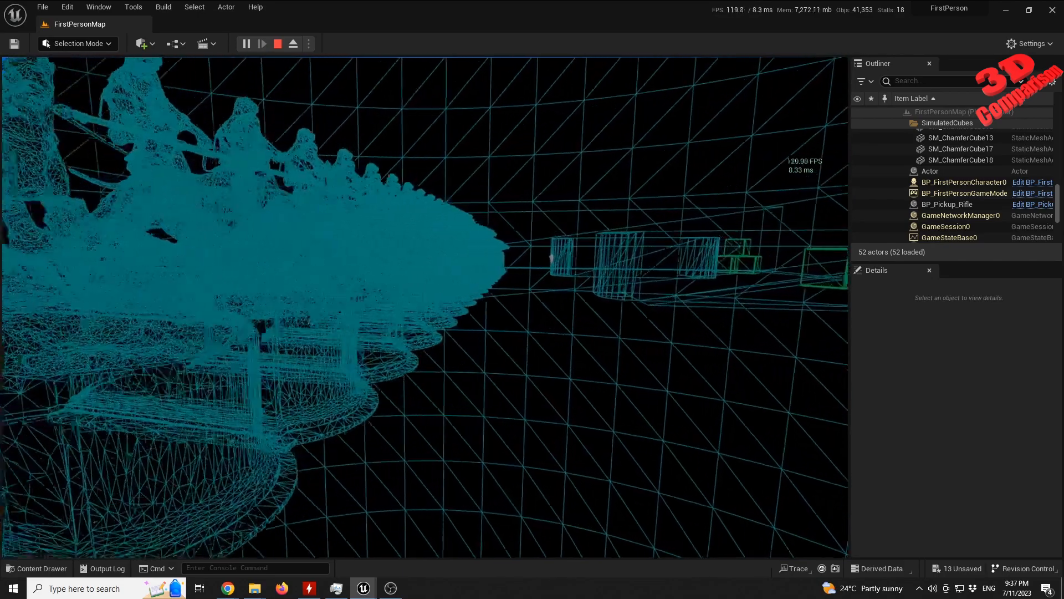
key(w)
key(d)
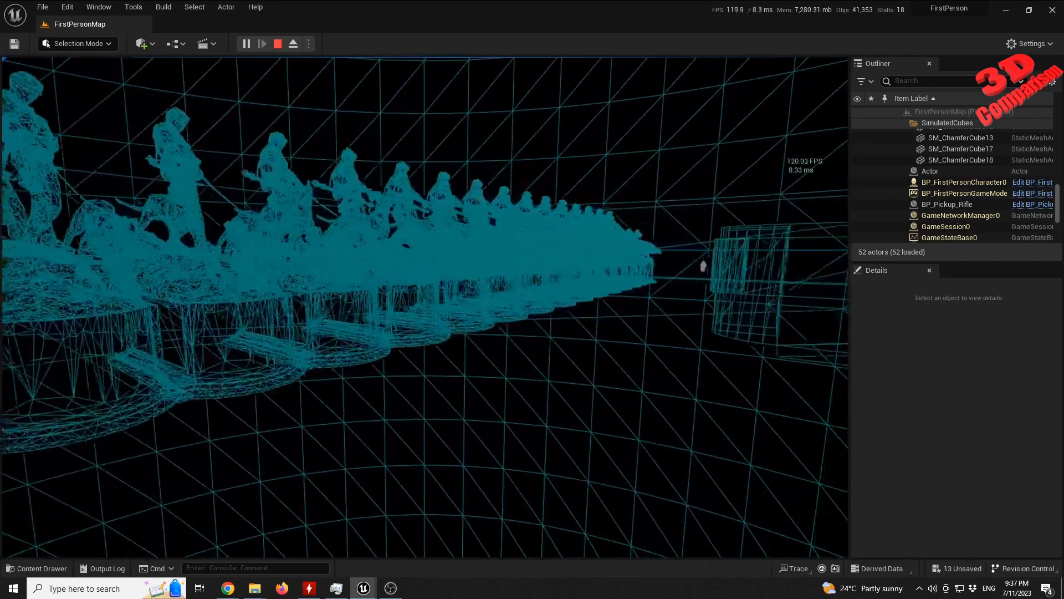
key(d)
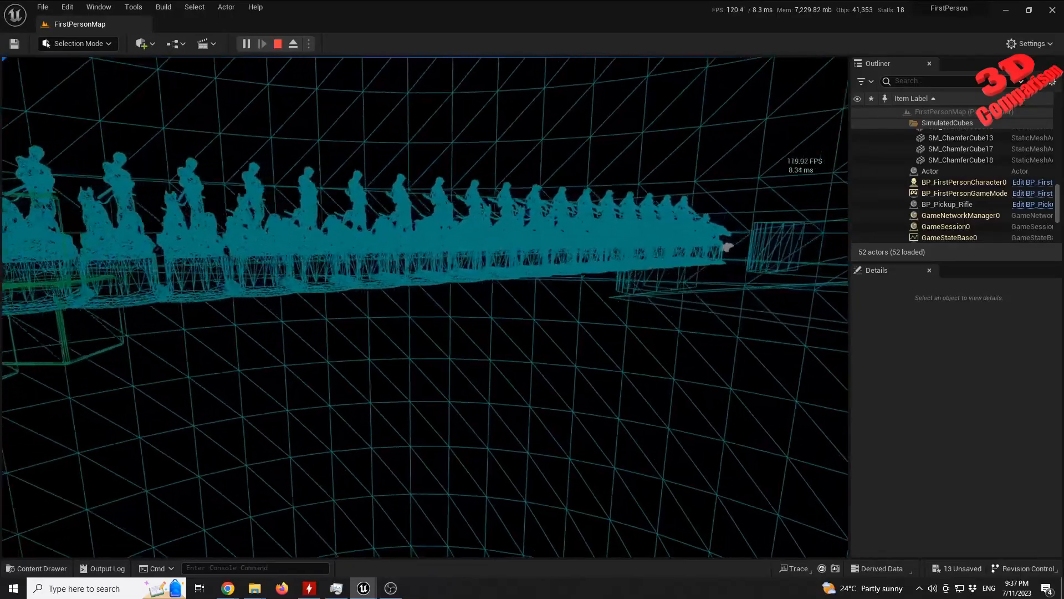
key(w)
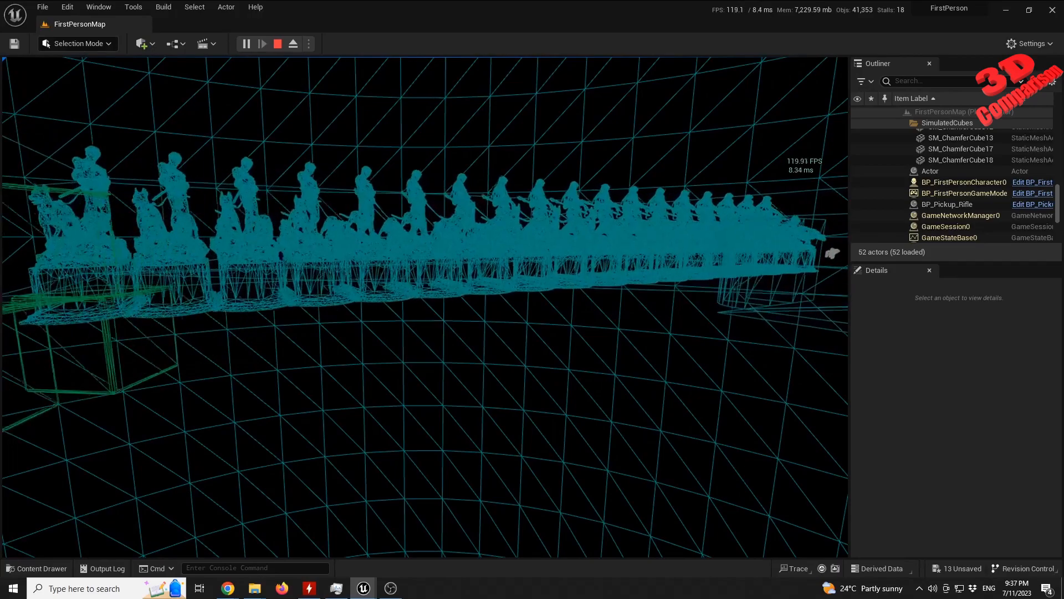
Return the game view to Lit and walk along the statue row, picking up the rifle and observing the frame rate.
key(F3)
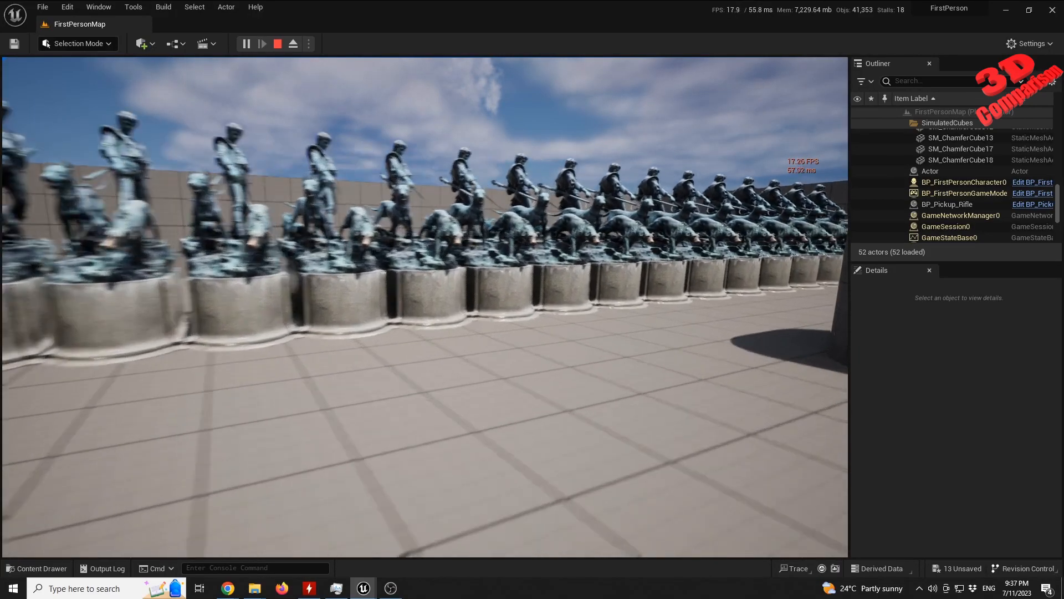
key(w)
key(space)
key(w)
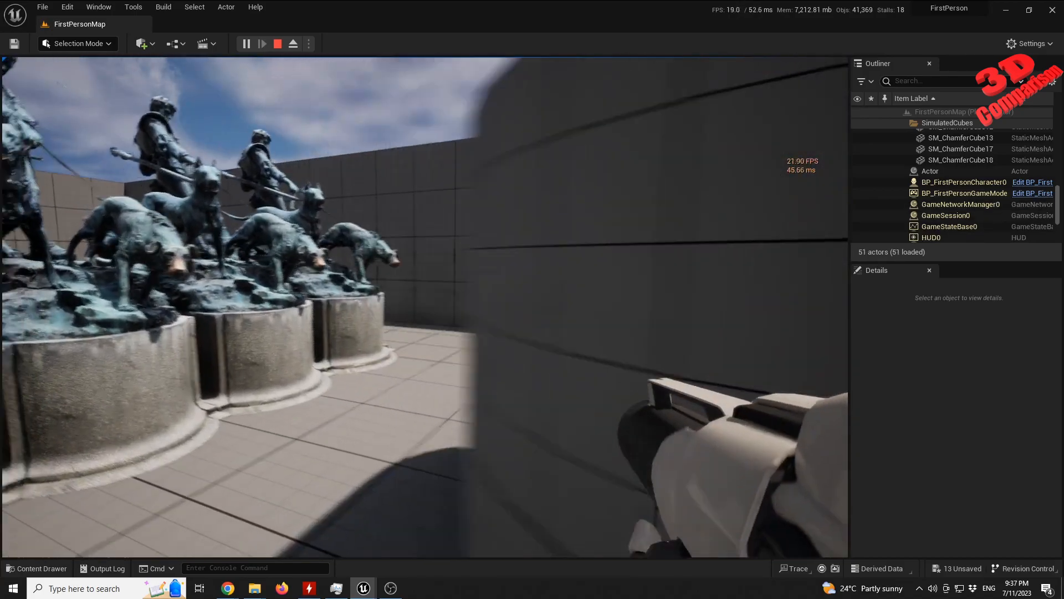
key(w)
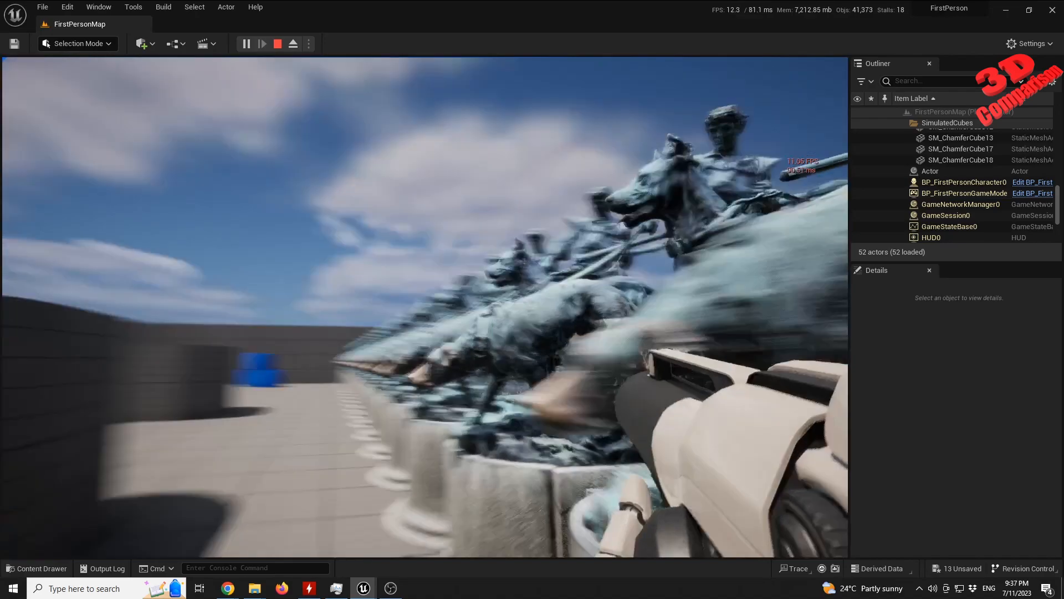
key(s)
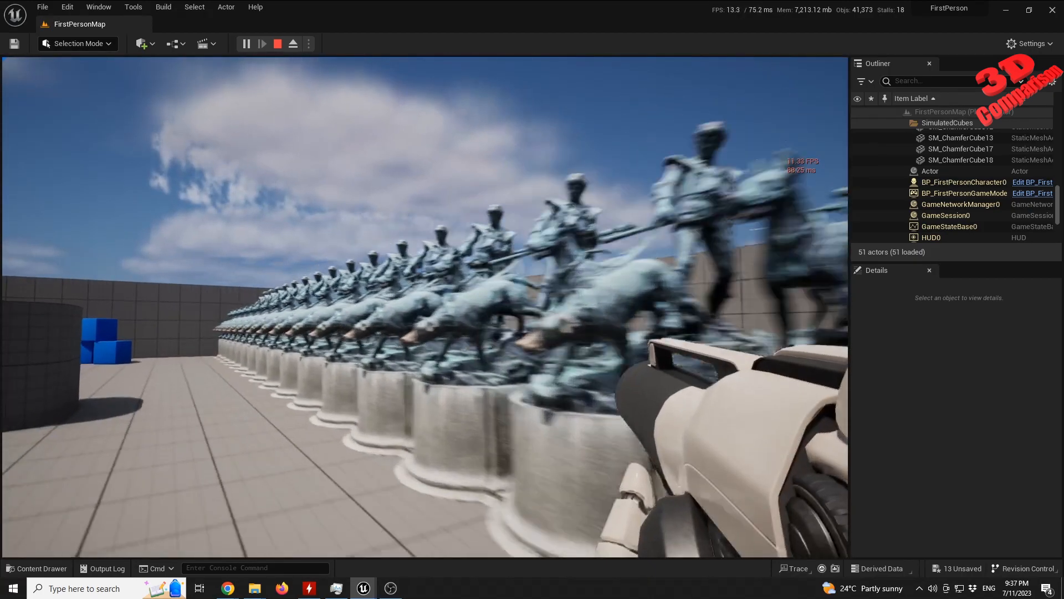
key(w)
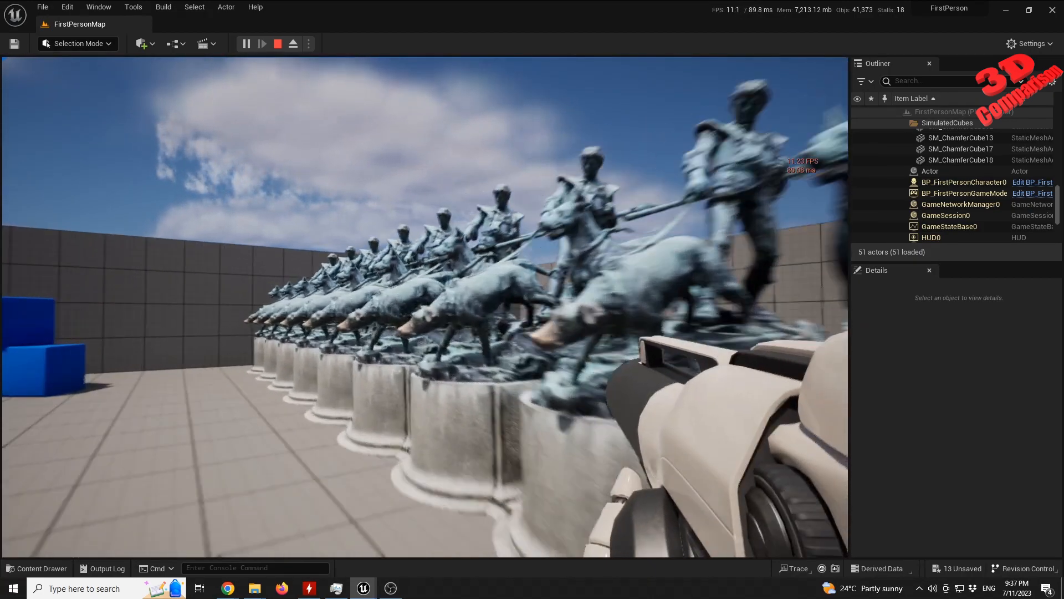
key(w)
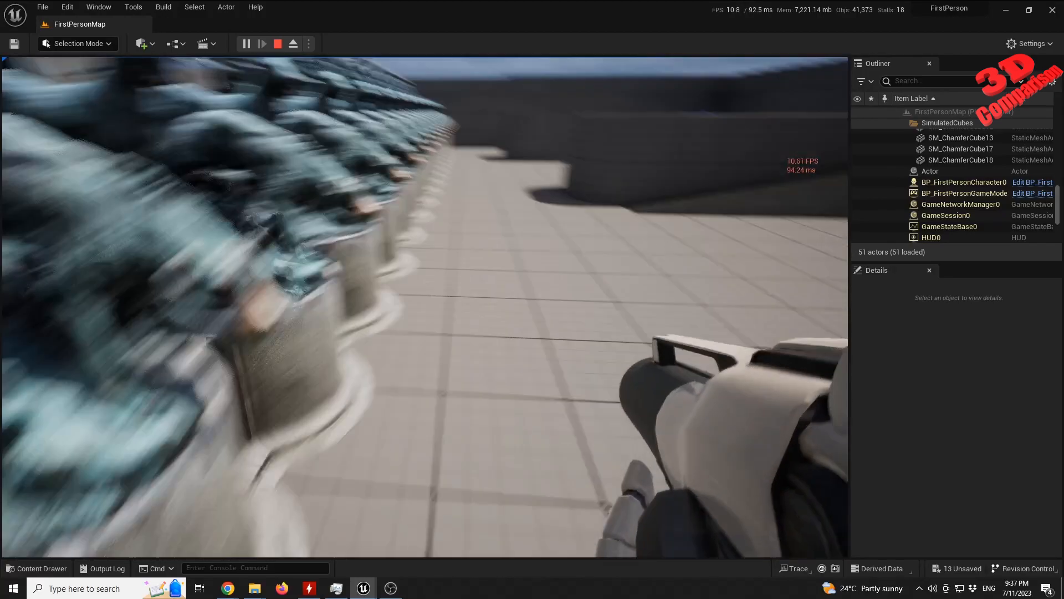
key(d)
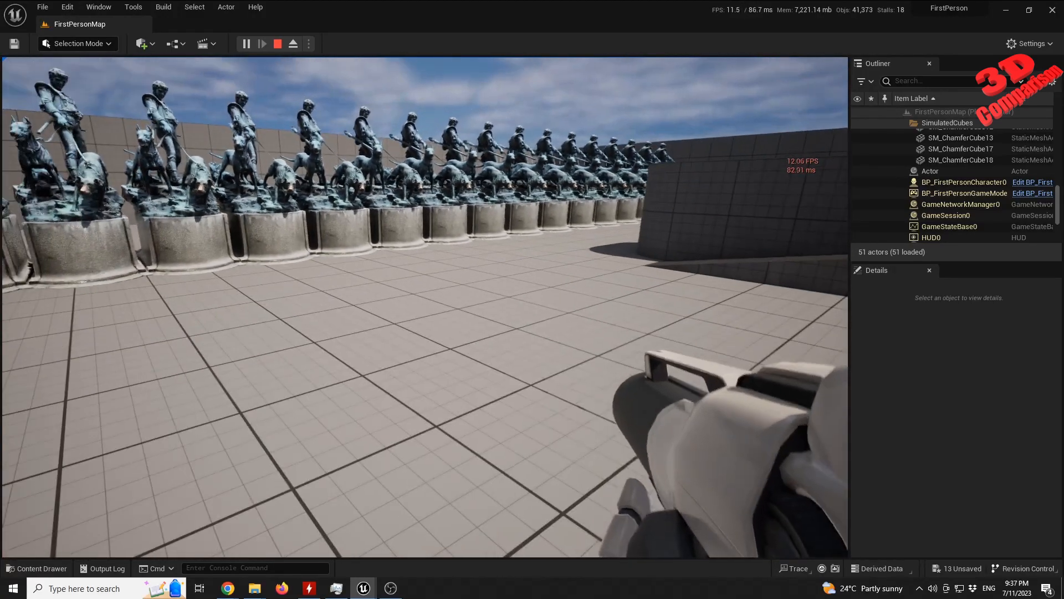
Stop the play session and review the quality levels in the Engine Scalability Settings.
key(Escape)
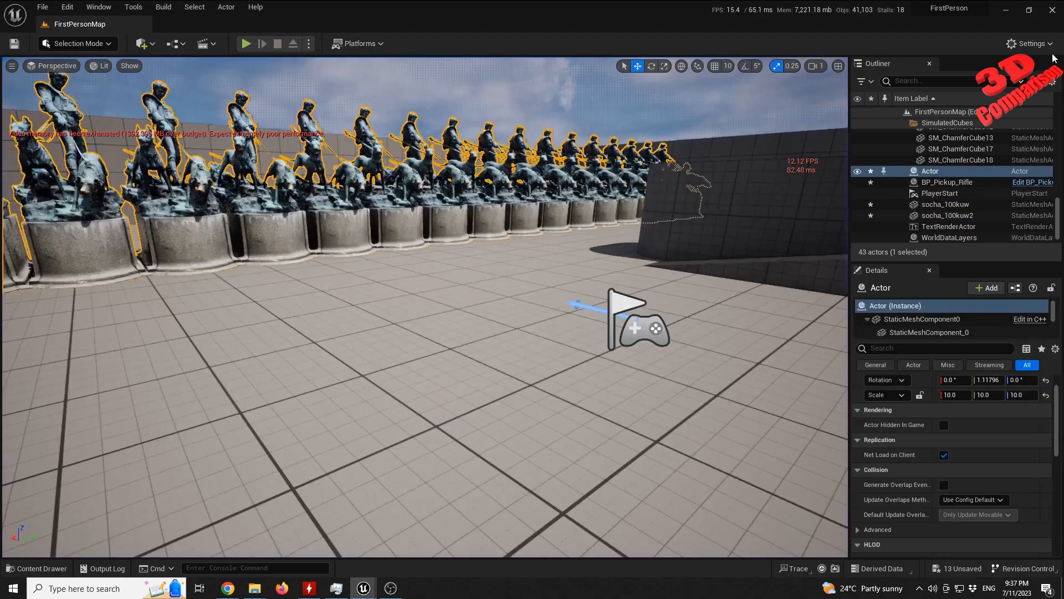
click(1049, 47)
mouse_move(993, 223)
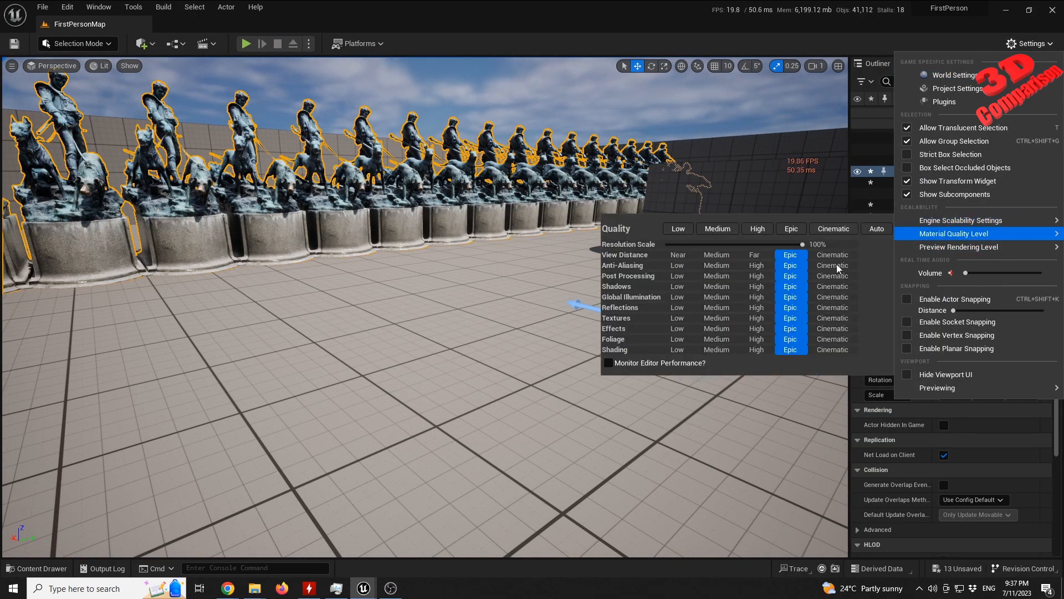
Delete the patterned Actor holding the row of statues and frame the remaining hunter statue.
right_drag(485, 279, 438, 260)
key(w)
key(s)
right_drag(327, 280, 279, 291)
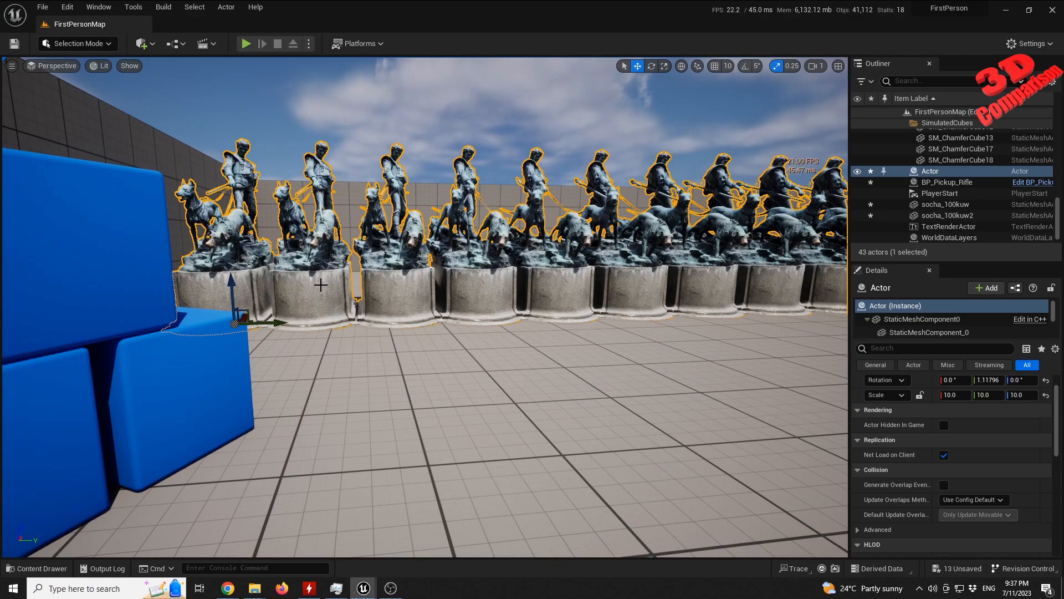
key(Delete)
key(w)
right_drag(415, 303, 405, 282)
key(s)
right_drag(421, 283, 421, 329)
Enable Nanite for the socha_100kuw static mesh in the 3Dmodels folder.
key(ctrl+space)
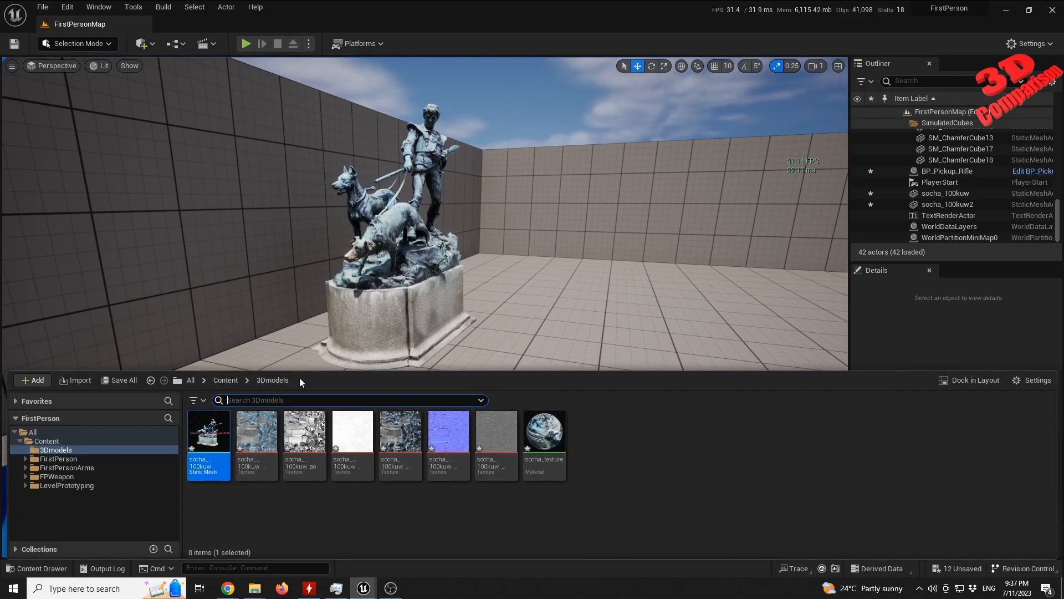
right_click(210, 433)
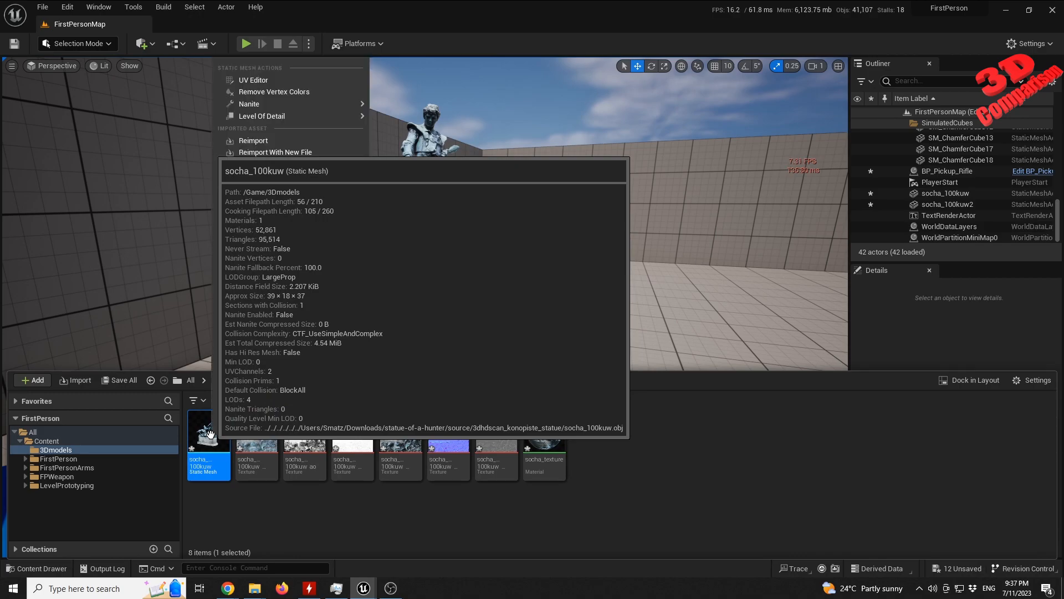
mouse_move(325, 106)
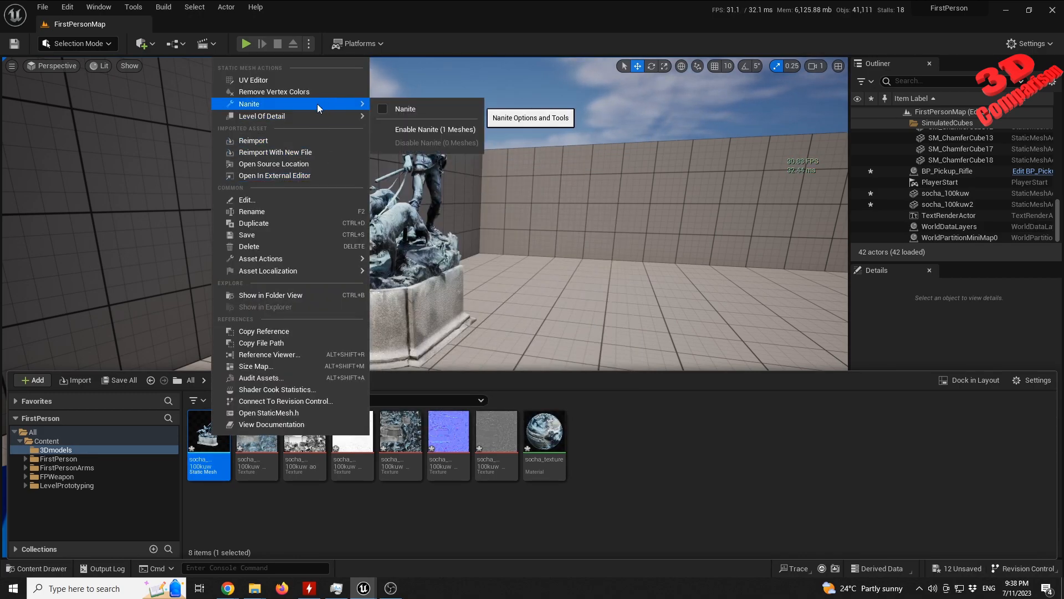
click(414, 129)
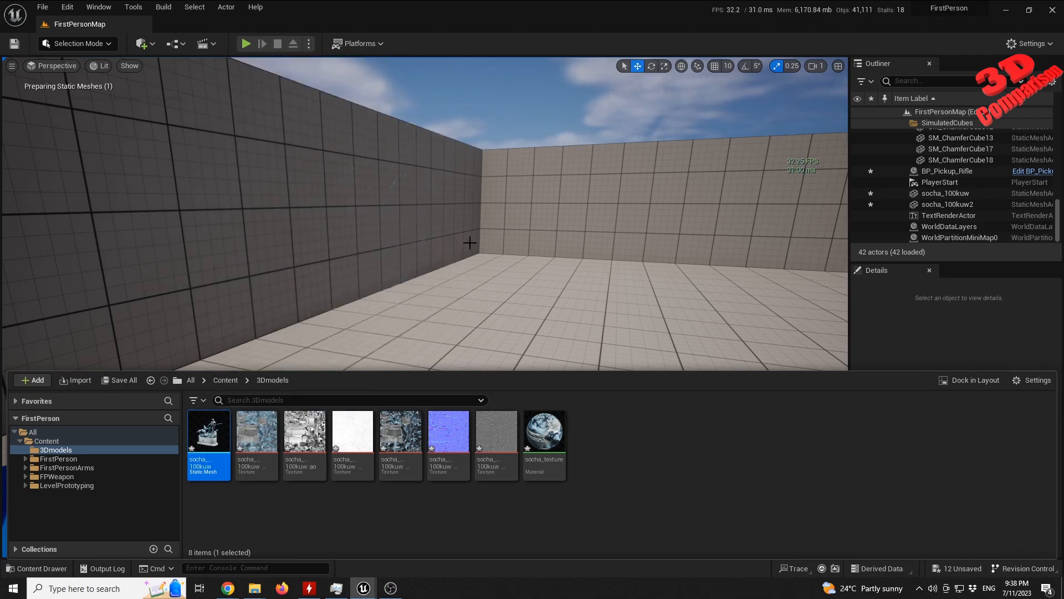
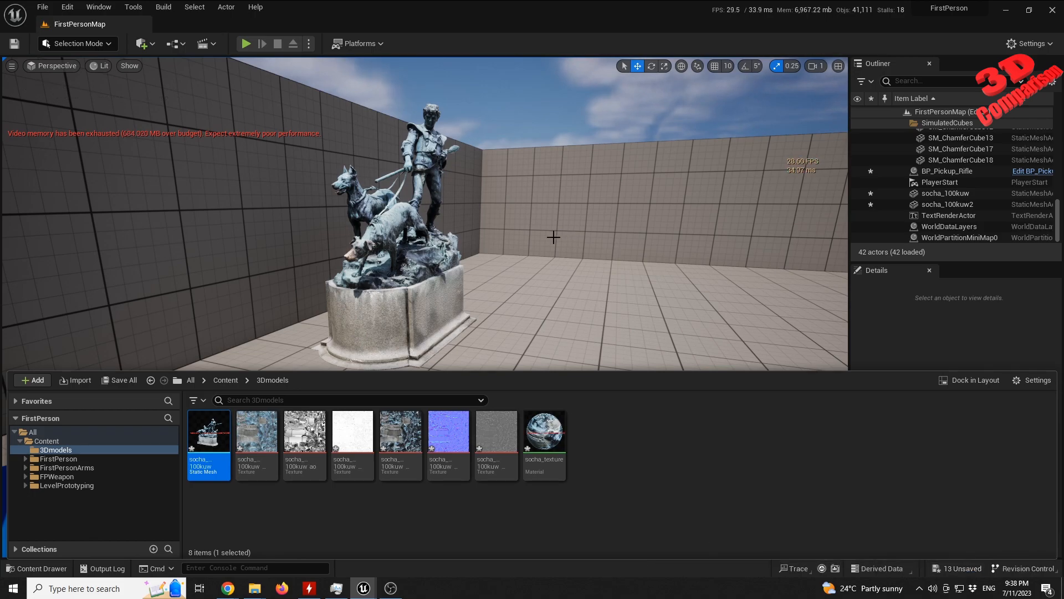
Move close to the Nanite statue and check the GeForce GTX 970 memory utilization in HWMonitor.
mouse_move(367, 216)
mouse_down()
mouse_move(353, 189)
mouse_move(370, 178)
mouse_move(367, 216)
mouse_up()
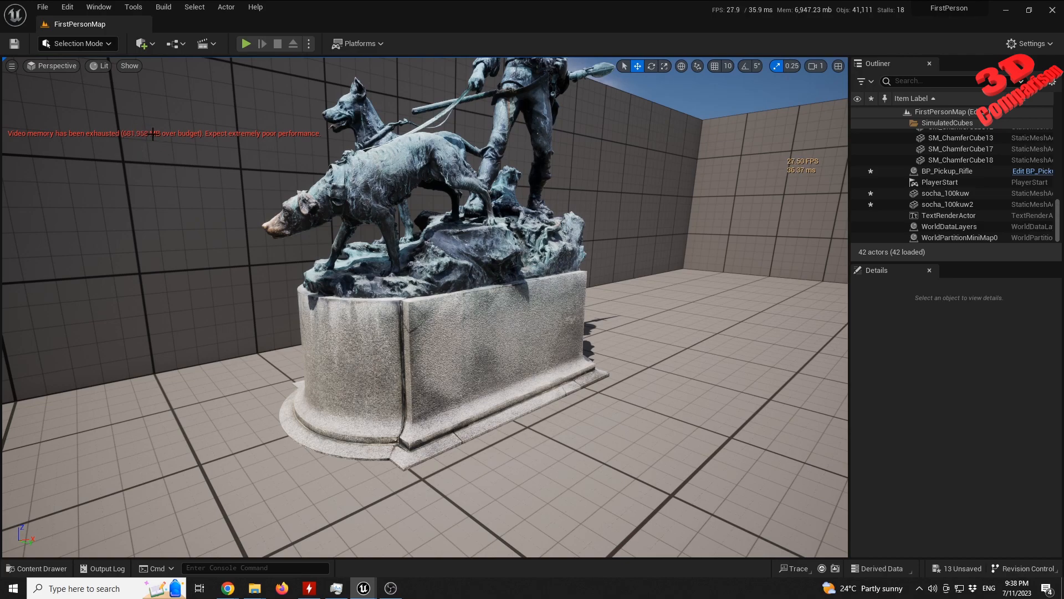
click(309, 588)
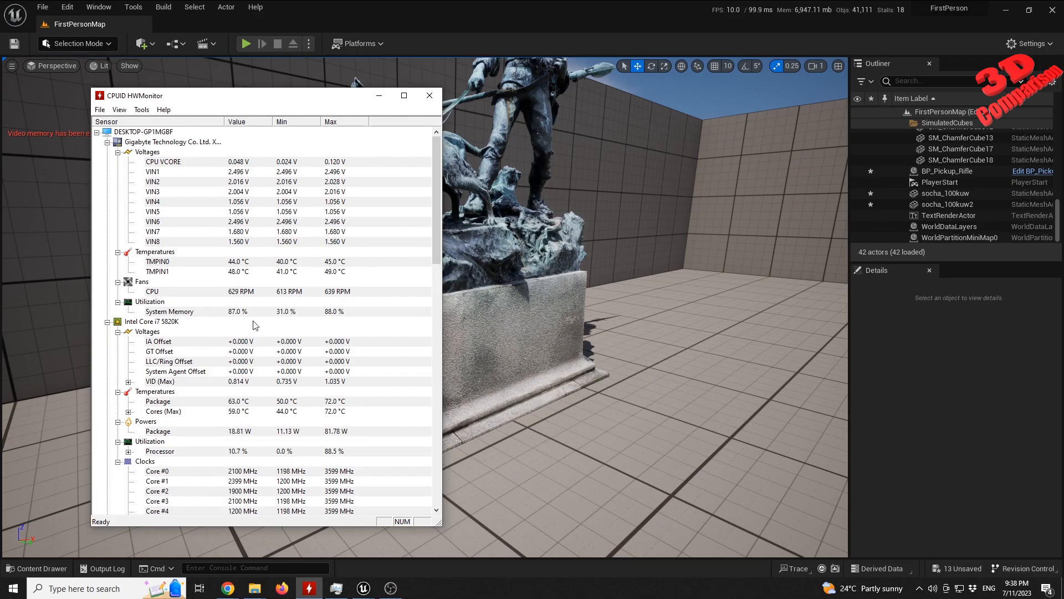
scroll(202, 363, down, 15)
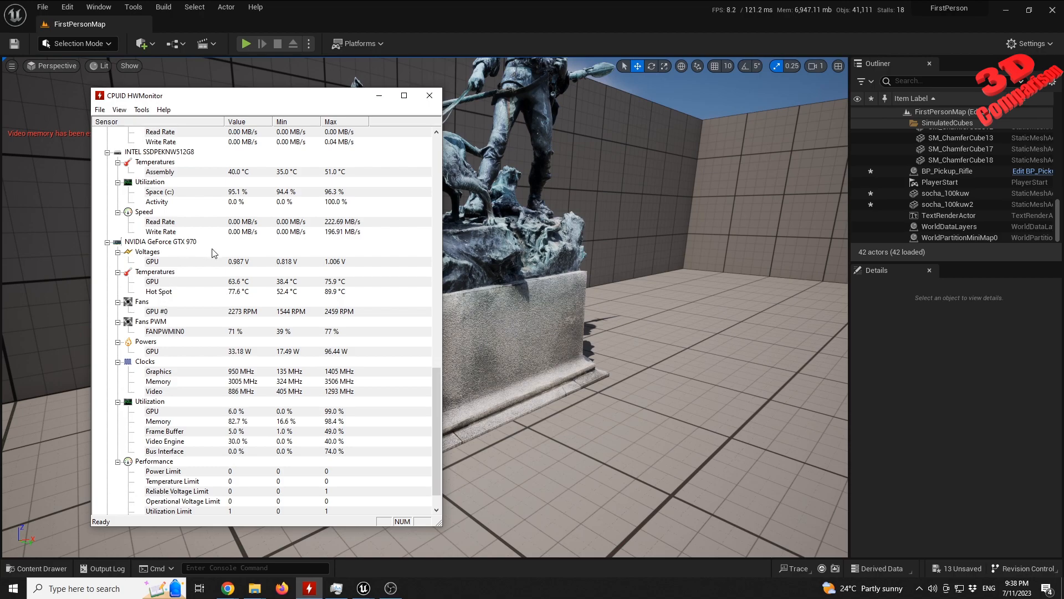
click(379, 96)
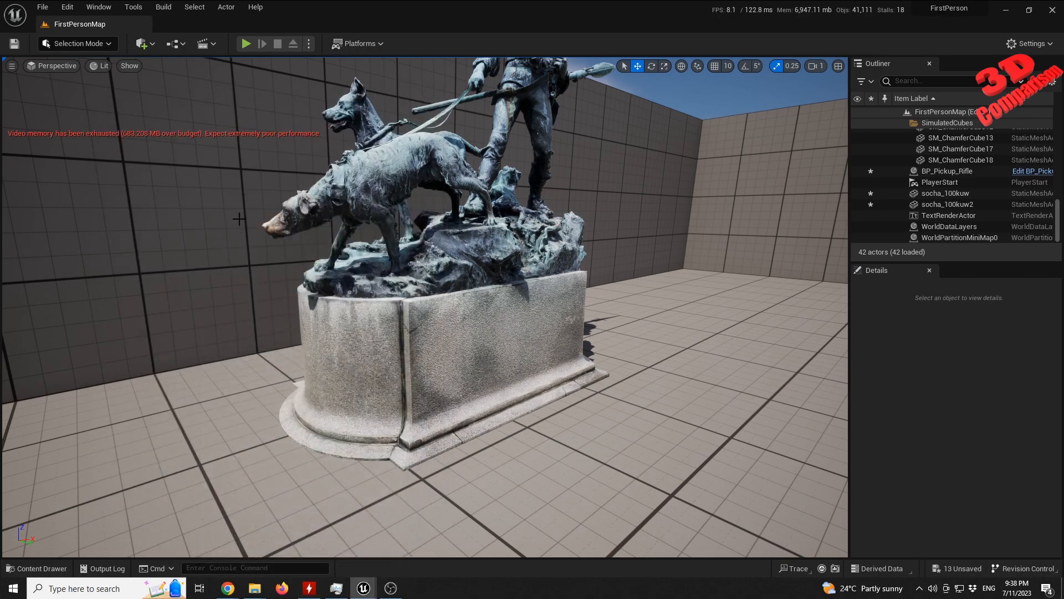
Start a play session and walk up to the hunter statue to inspect its Nanite detail at close range.
right_drag(384, 232, 392, 194)
key(w)
key(s)
key(s)
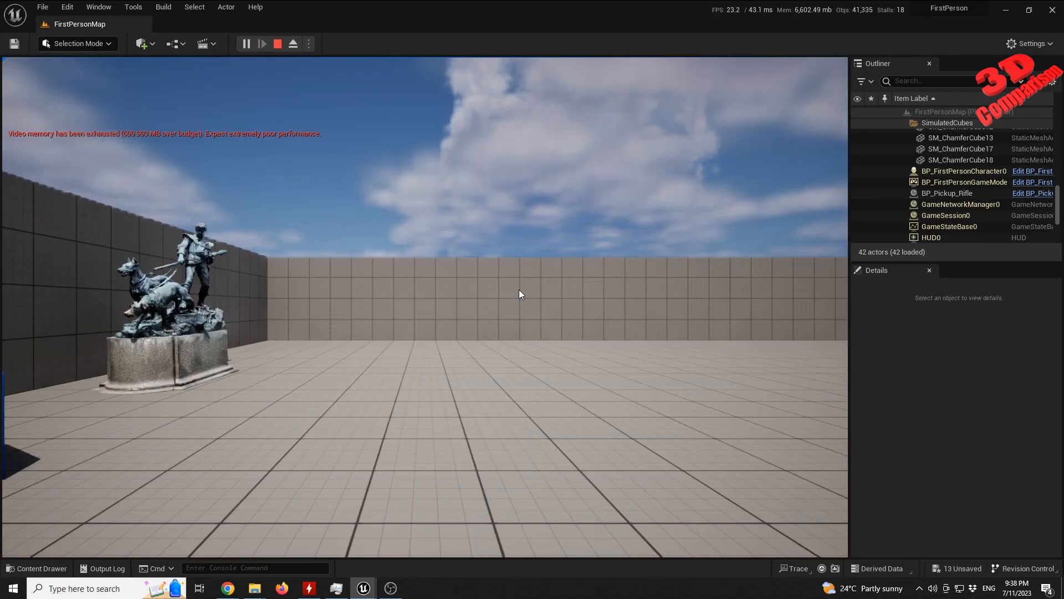
click(449, 354)
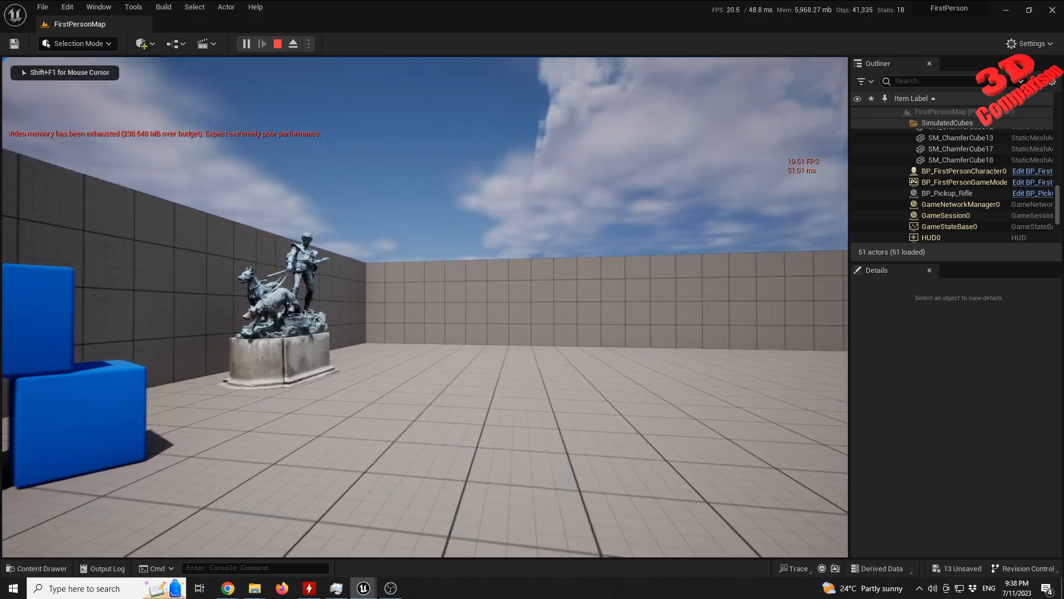
key(w)
key(w)
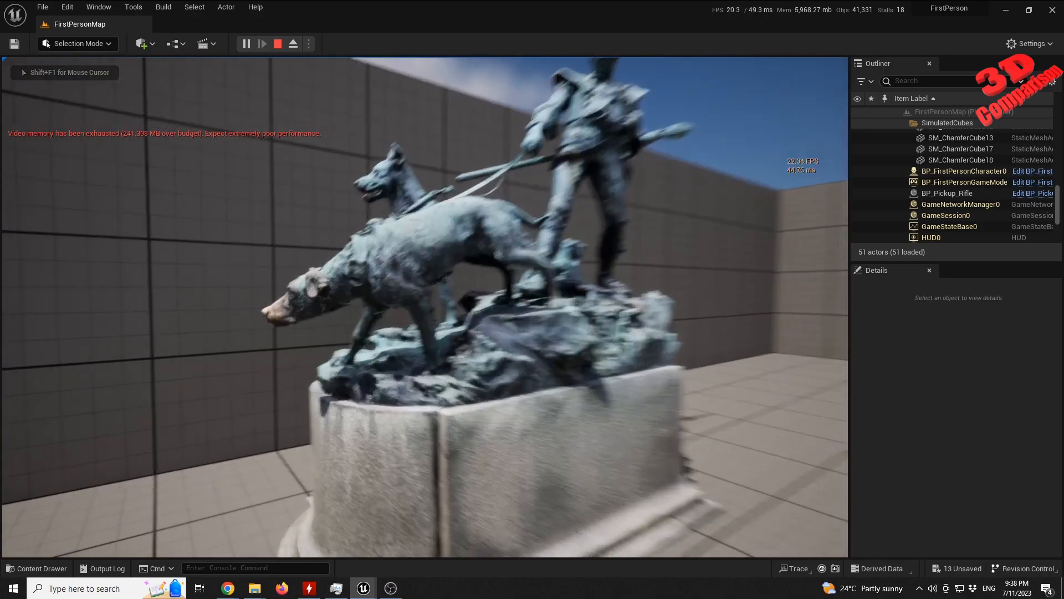
key(s)
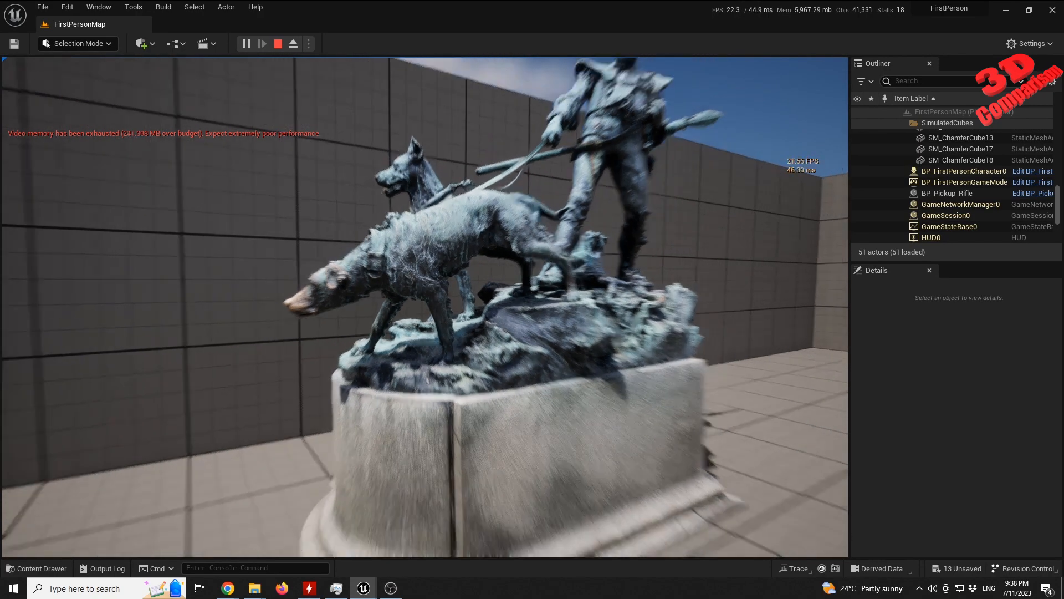
key(w)
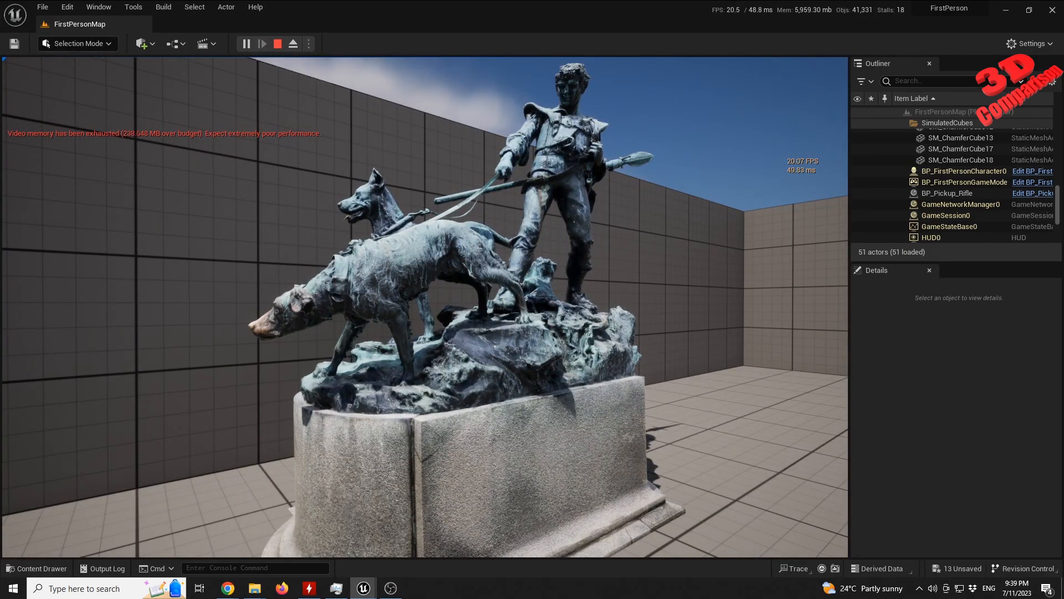
key(s)
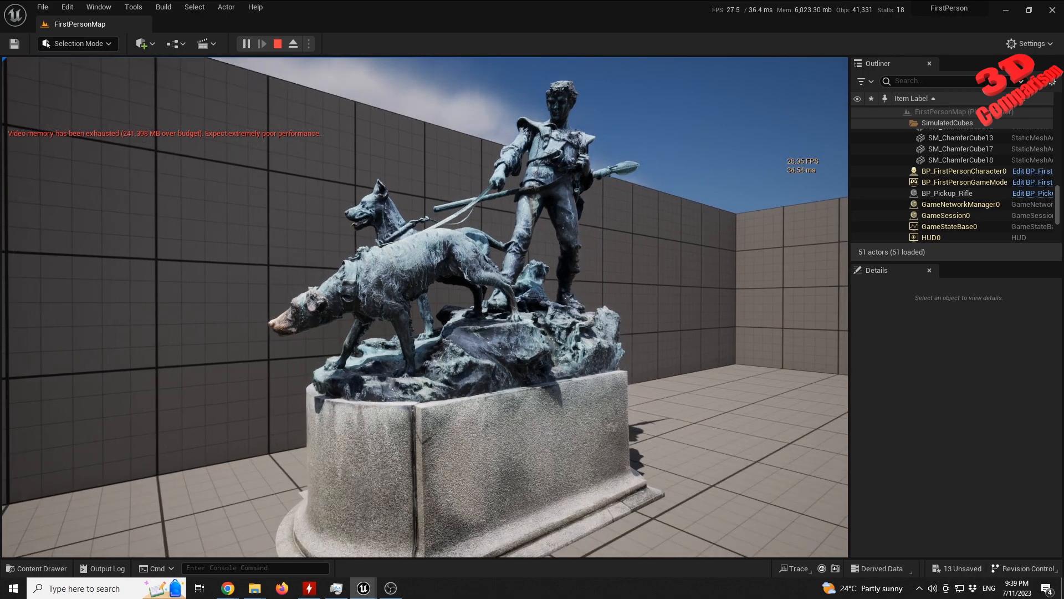
Switch the game view to Wireframe and move toward and away from the statue to examine its Nanite mesh density.
key(F1)
key(s)
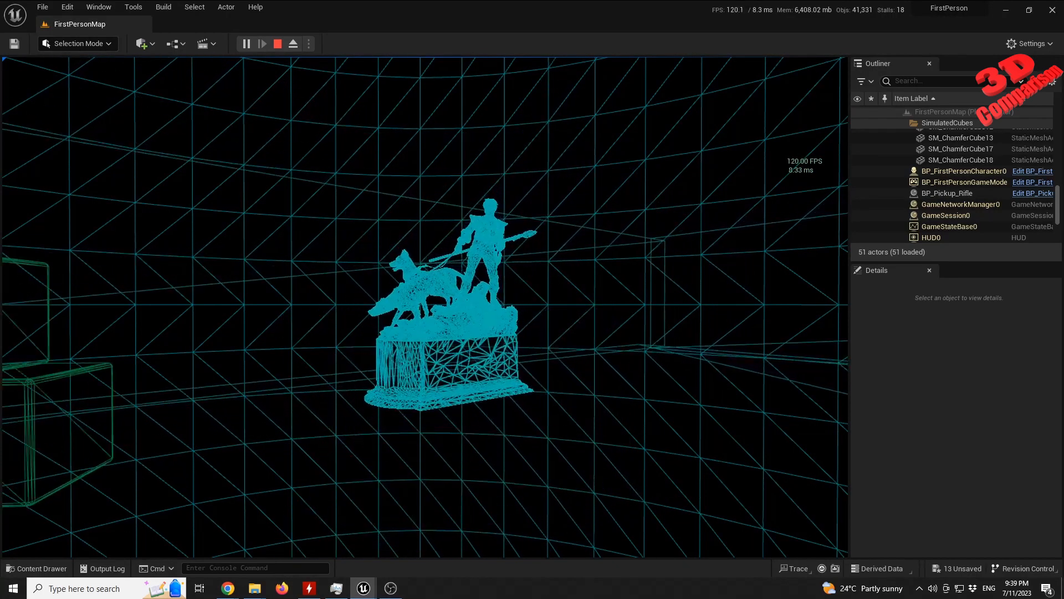
key(s)
key(w)
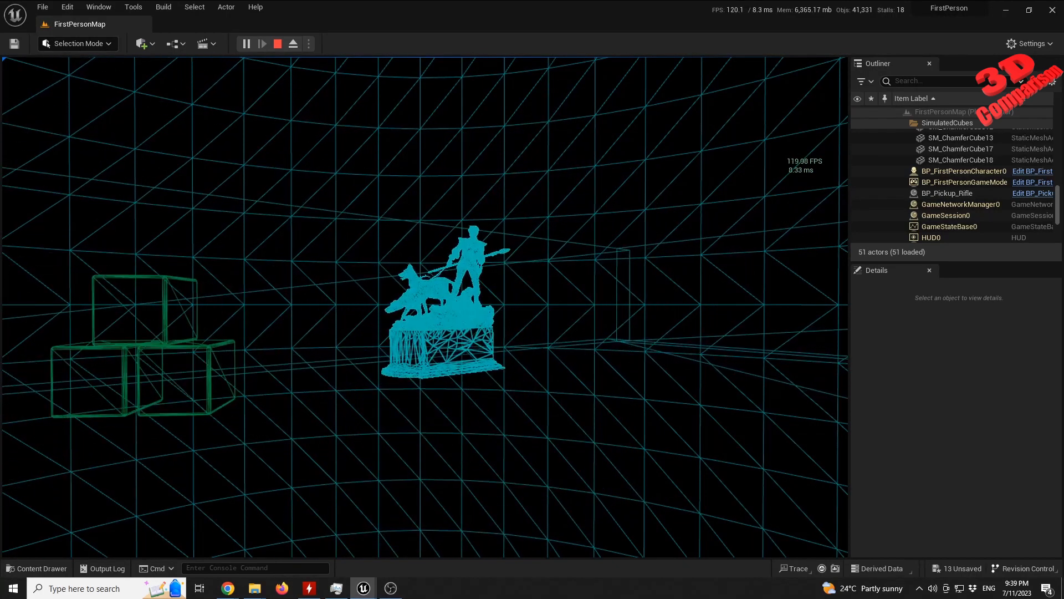
key(w)
key(s)
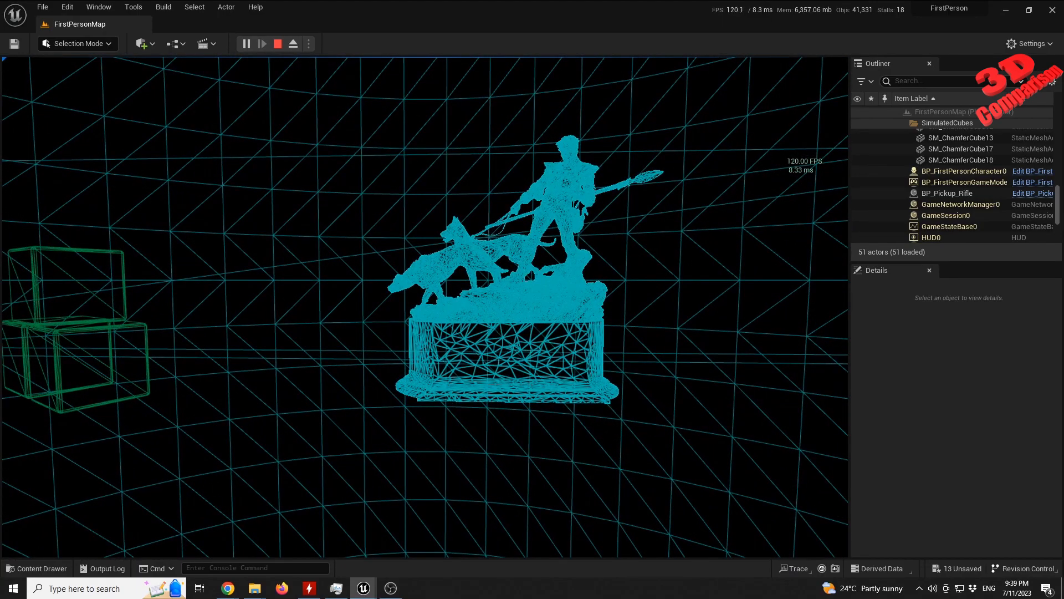
key(s)
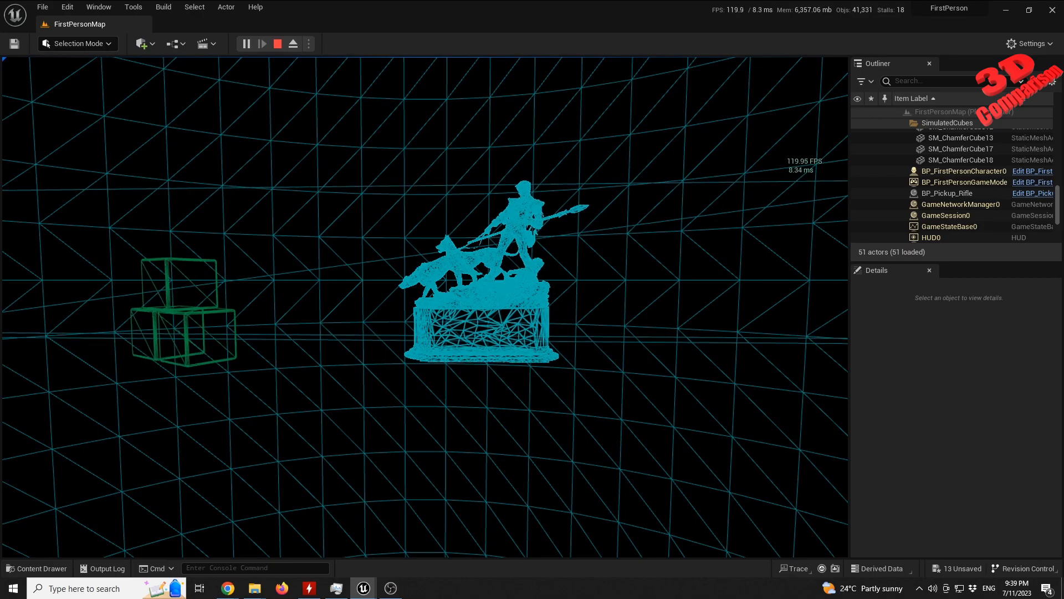
key(s)
key(s)
Return the game view to Lit, walk back toward the statue to observe the frame rate, and stop the play session.
key(w)
key(w)
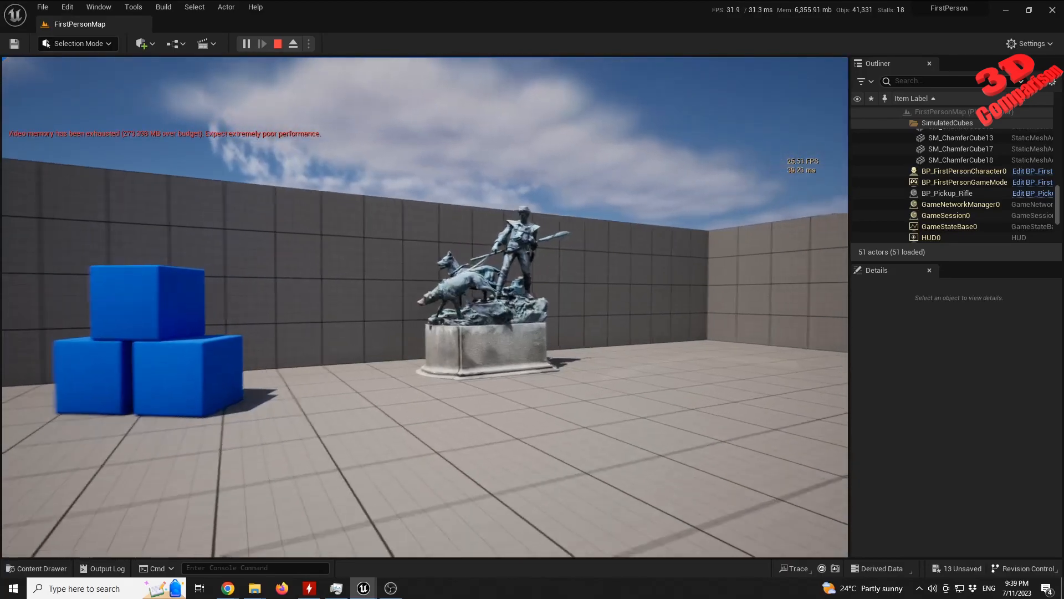
key(w)
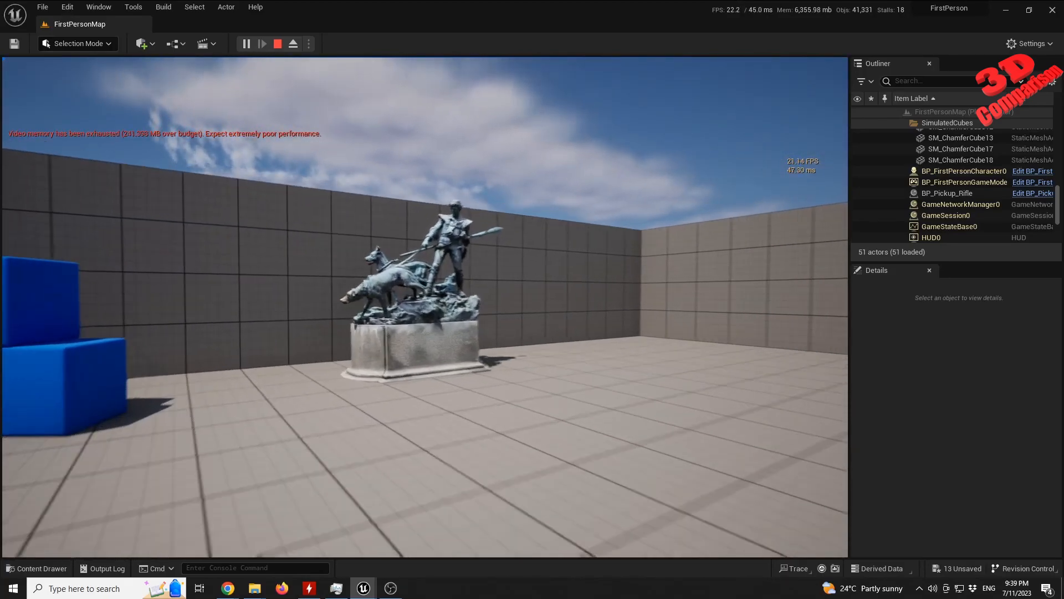
key(w)
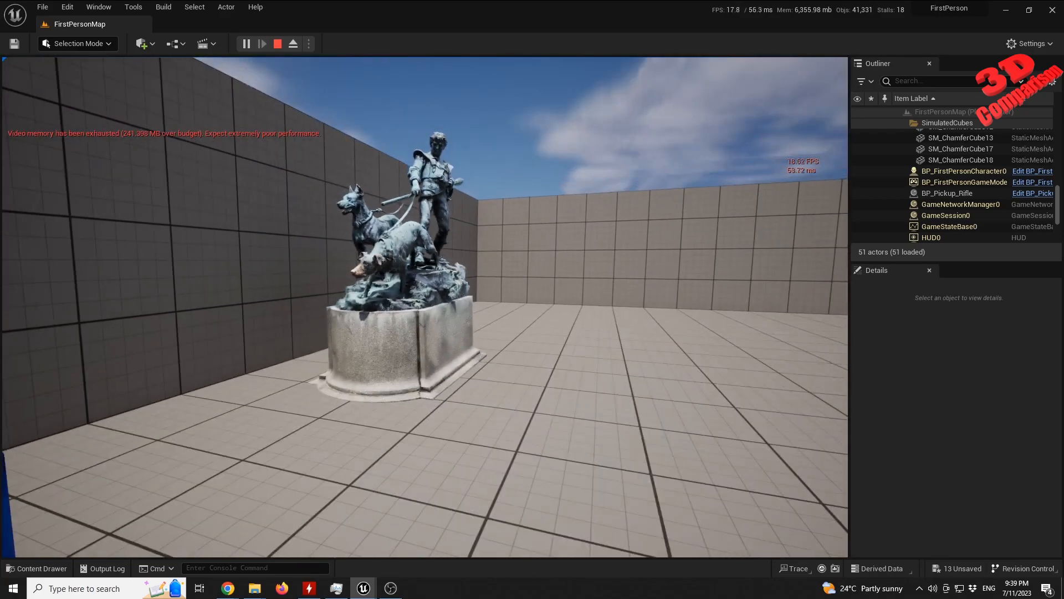
key(Escape)
In Modeling mode, create a line pattern of the hunter statue along YAxis with count 18 and extent 2750, and return to Selection mode.
right_drag(273, 347, 328, 350)
key(s)
click(273, 347)
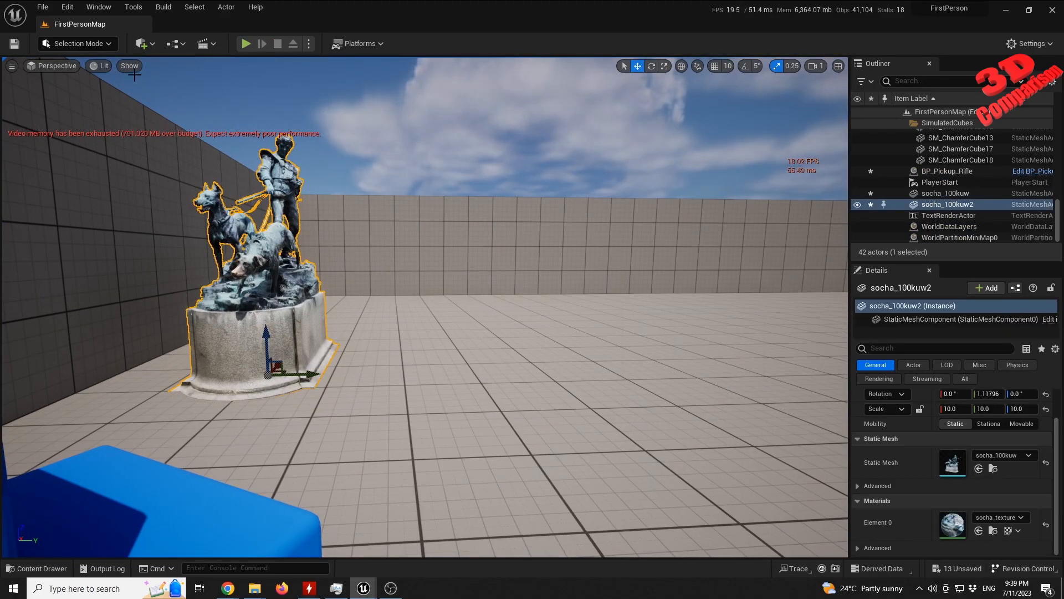
click(95, 44)
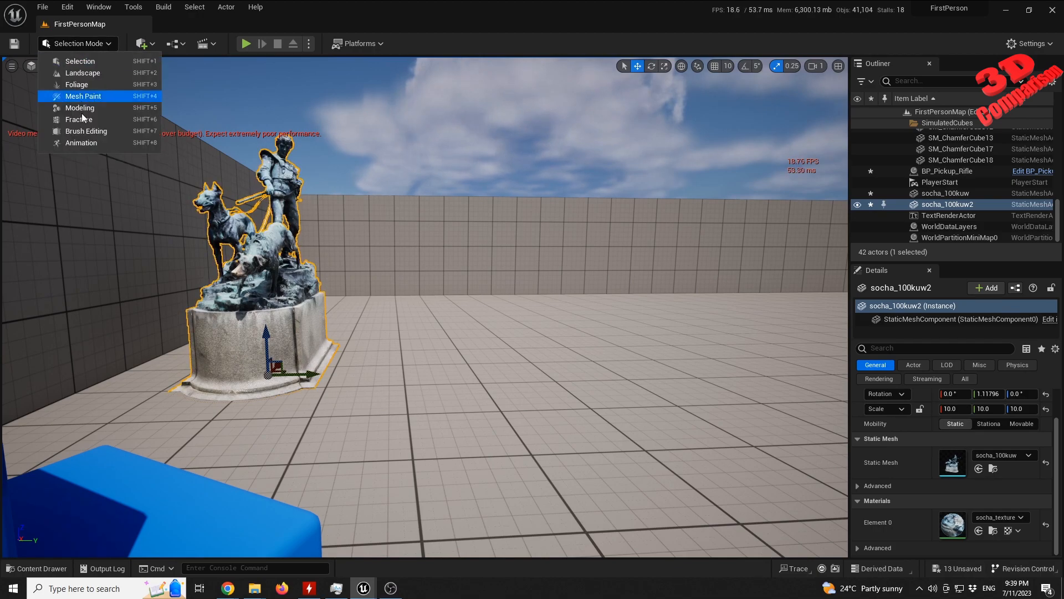
click(87, 107)
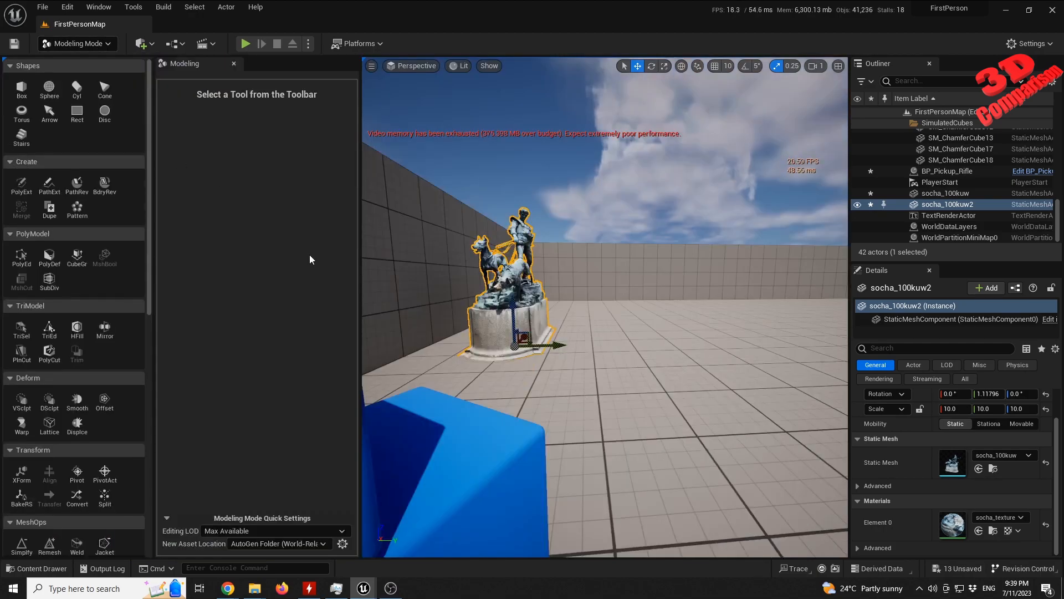
click(81, 204)
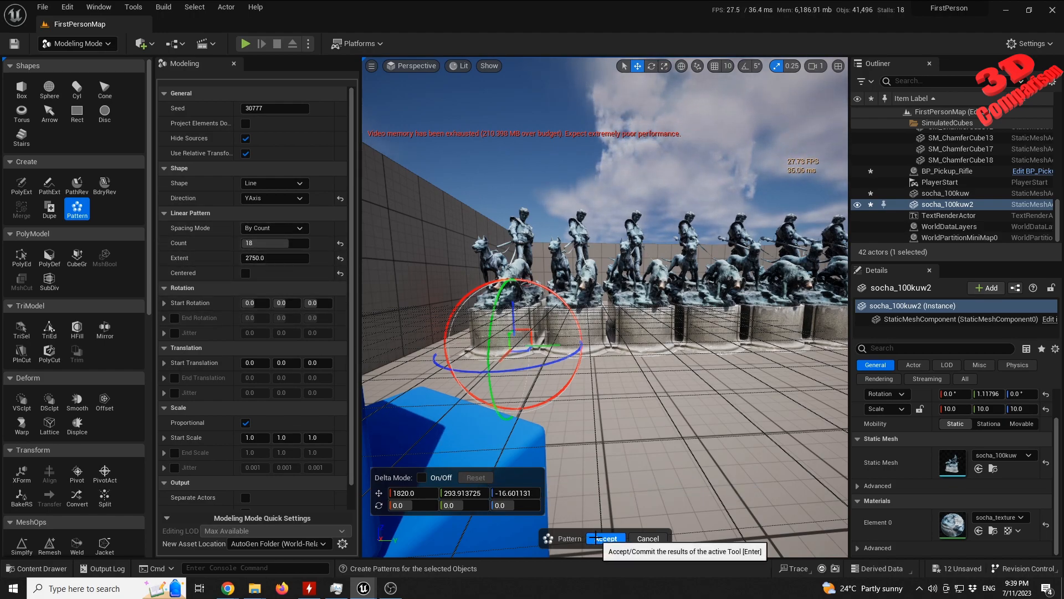
click(595, 537)
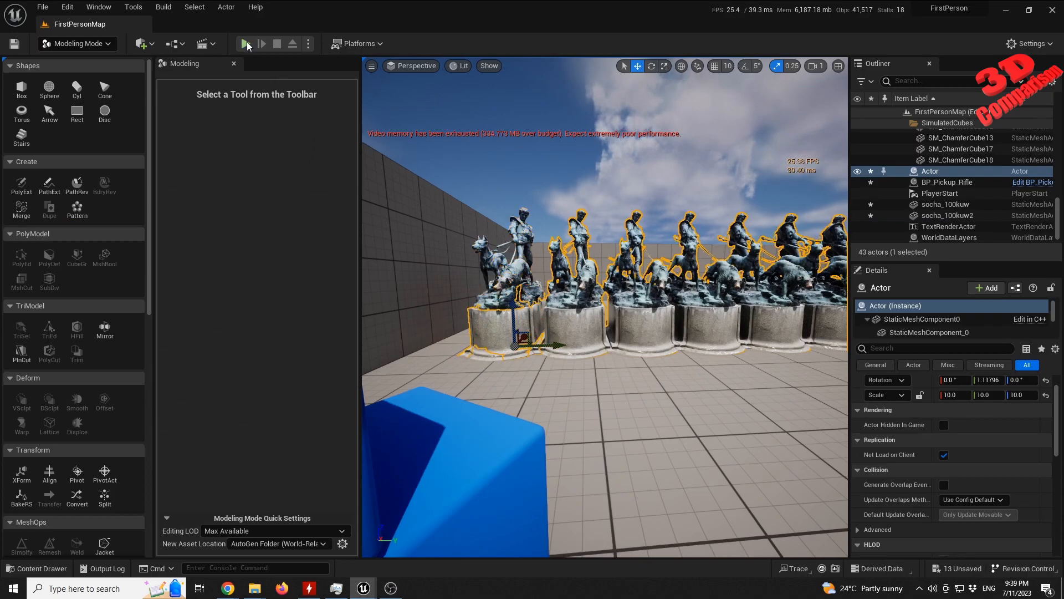
click(78, 43)
click(55, 64)
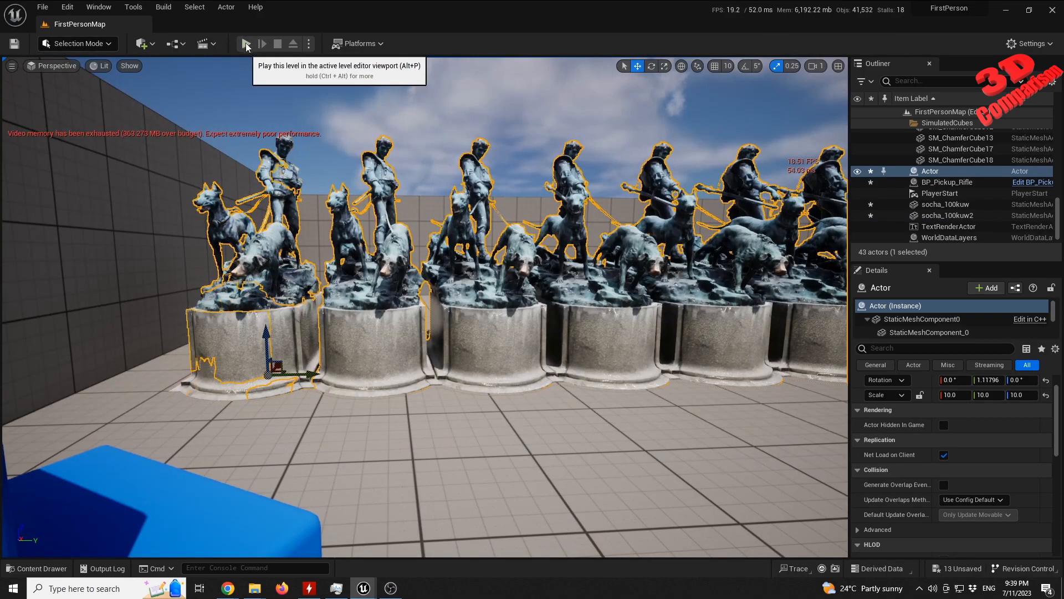
Start a play session and inspect the patterned Nanite statues up close, beginning with the first one in the row.
click(247, 43)
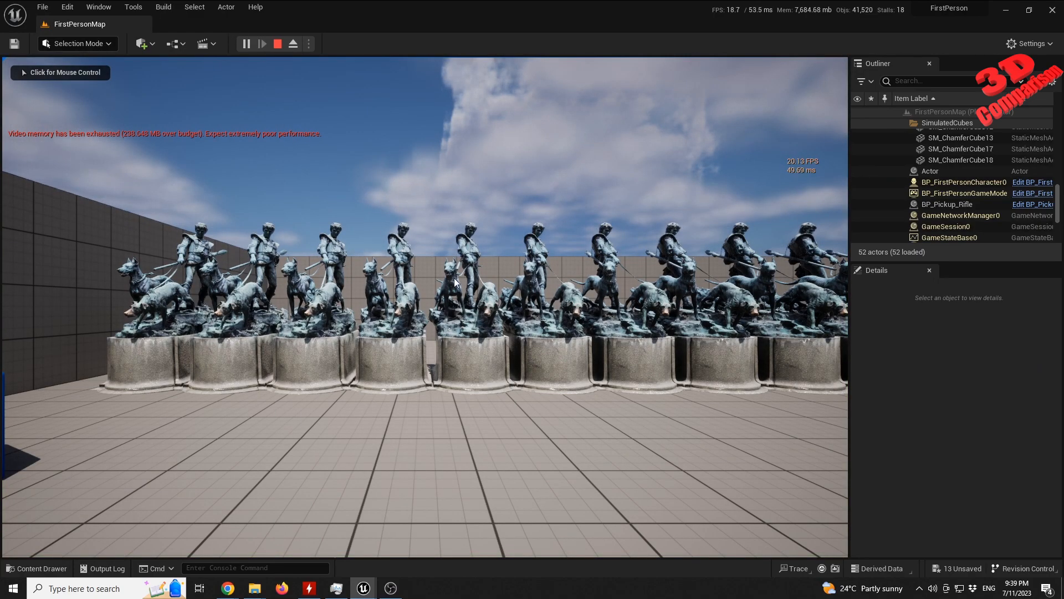
click(426, 307)
key(w)
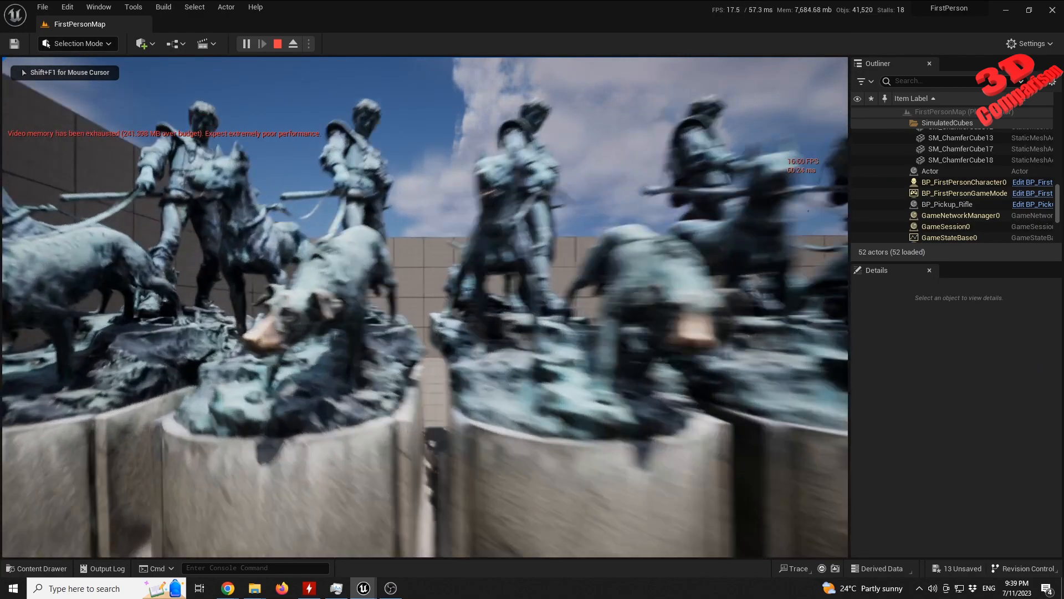
key(s)
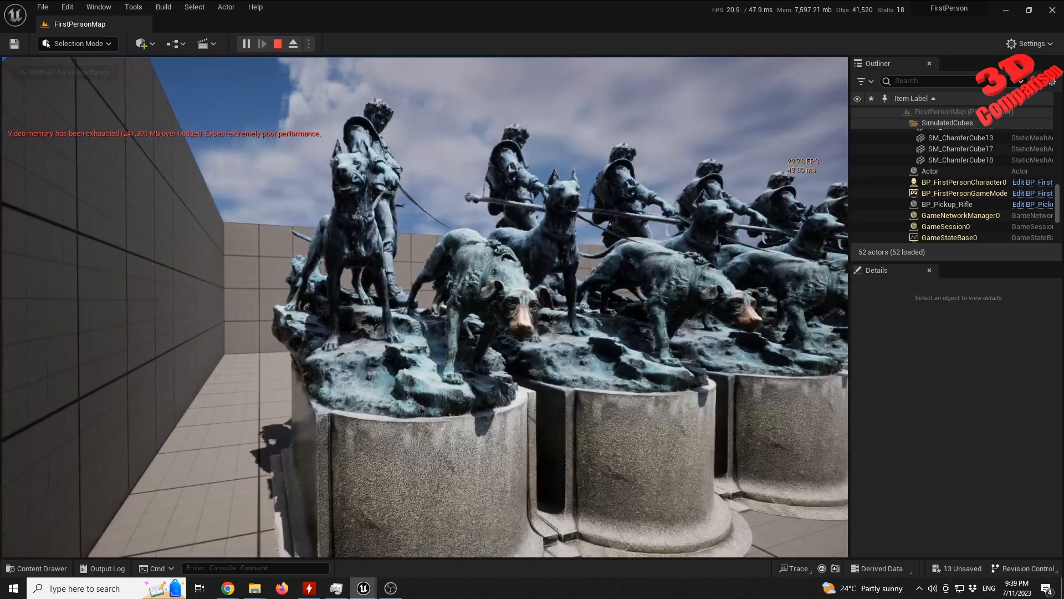
key(w)
key(s)
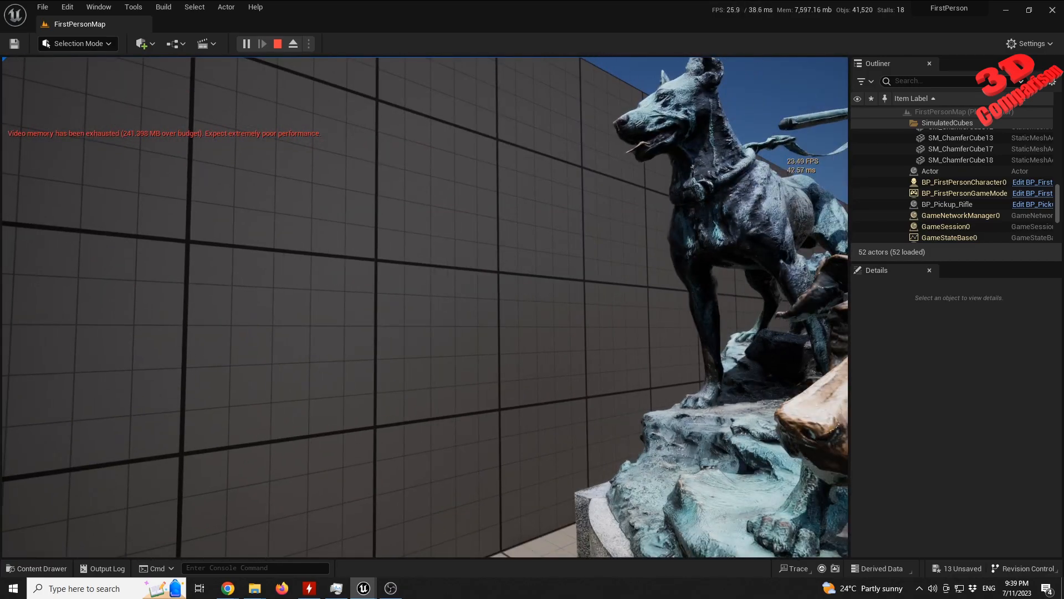
key(s)
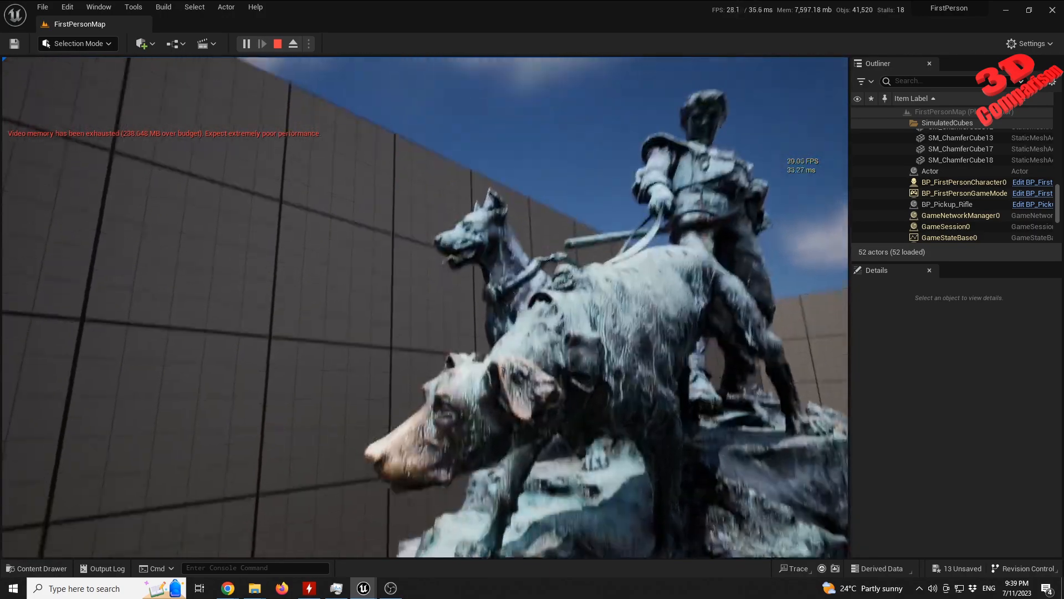
Walk along the Nanite statue row, pick up the rifle, and switch the game view to Wireframe.
key(a)
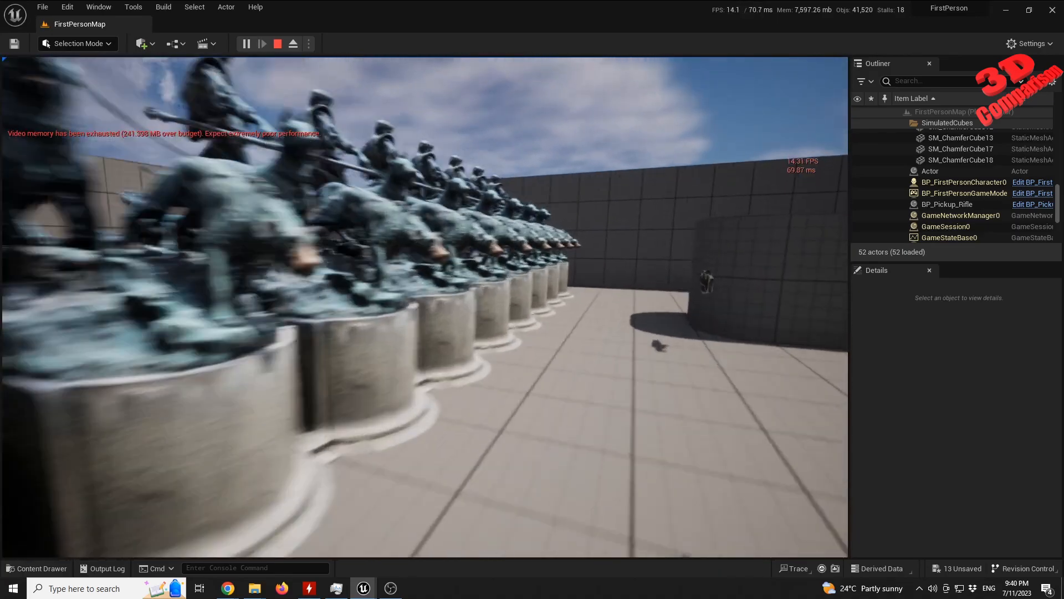
key(w)
key(w)
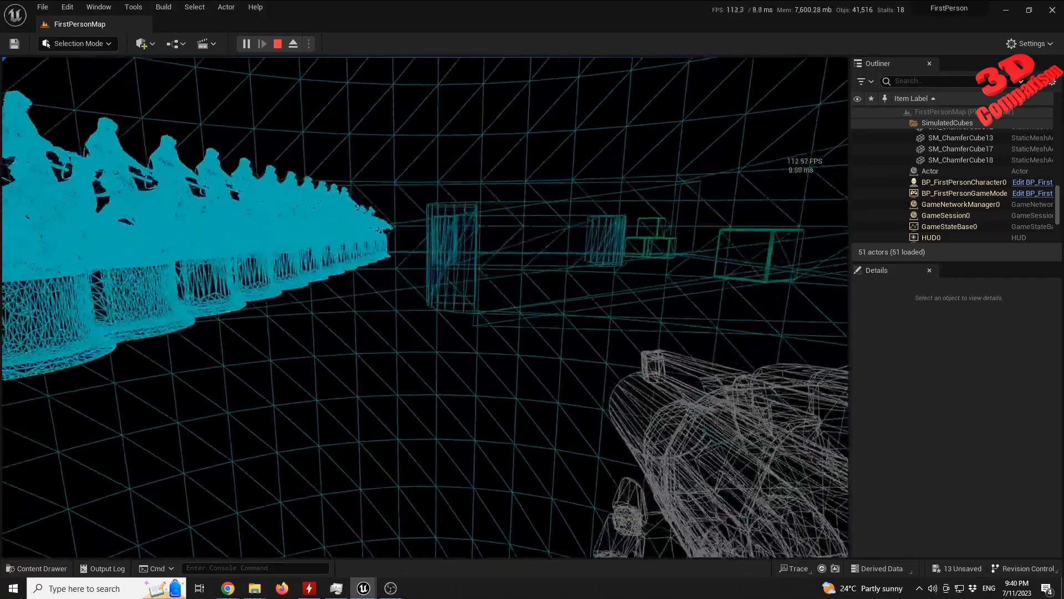
Survey the Nanite statue row in Wireframe from several angles and return the game view to Lit.
key(d)
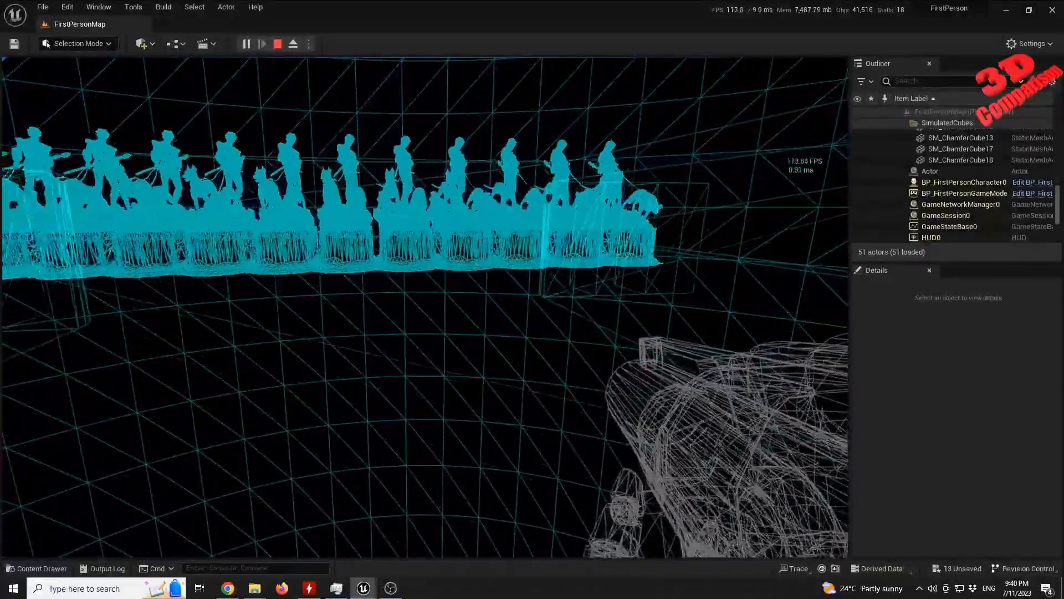
key(s)
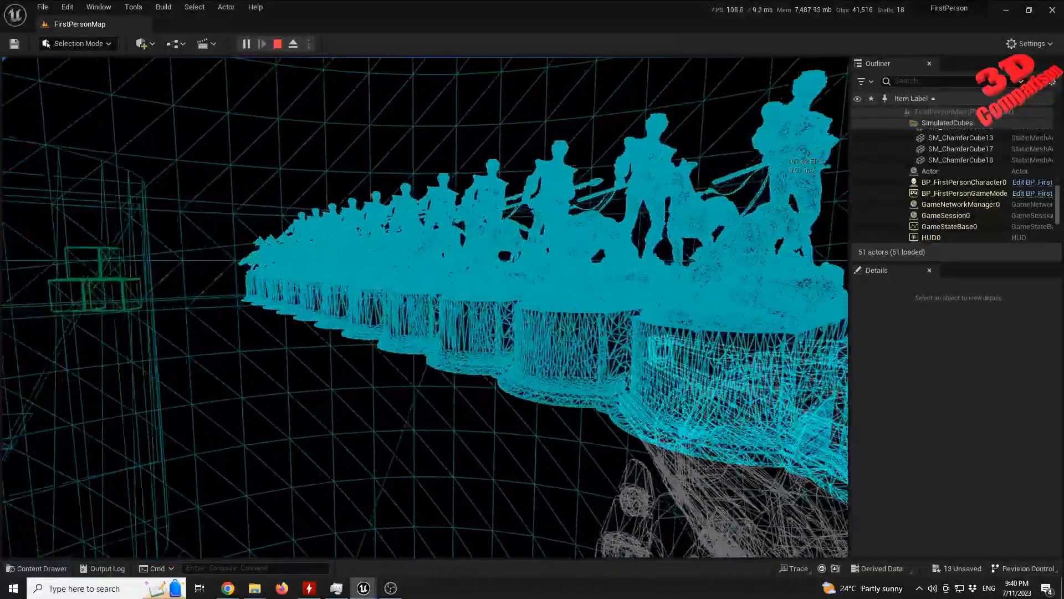
key(w)
key(s)
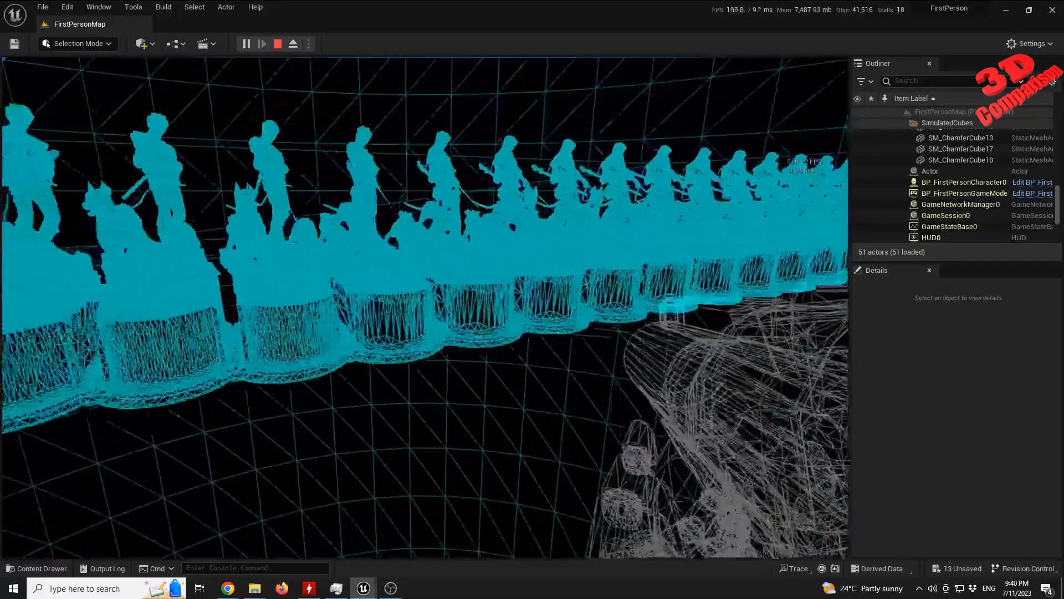
key(F3)
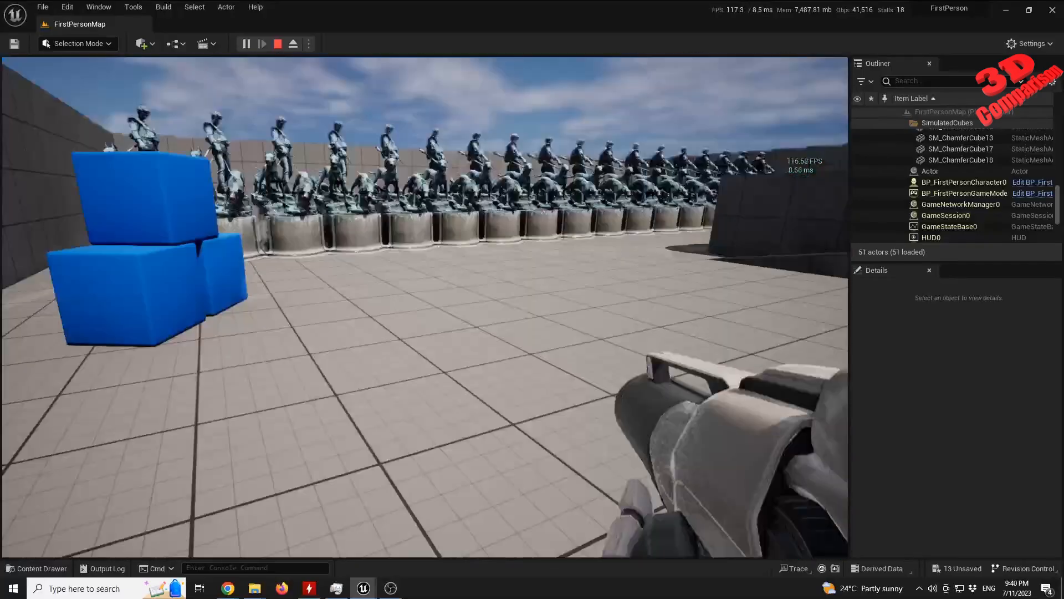
Approach and back away from the lit statue row to observe the frame rate, and end the play session.
key(w)
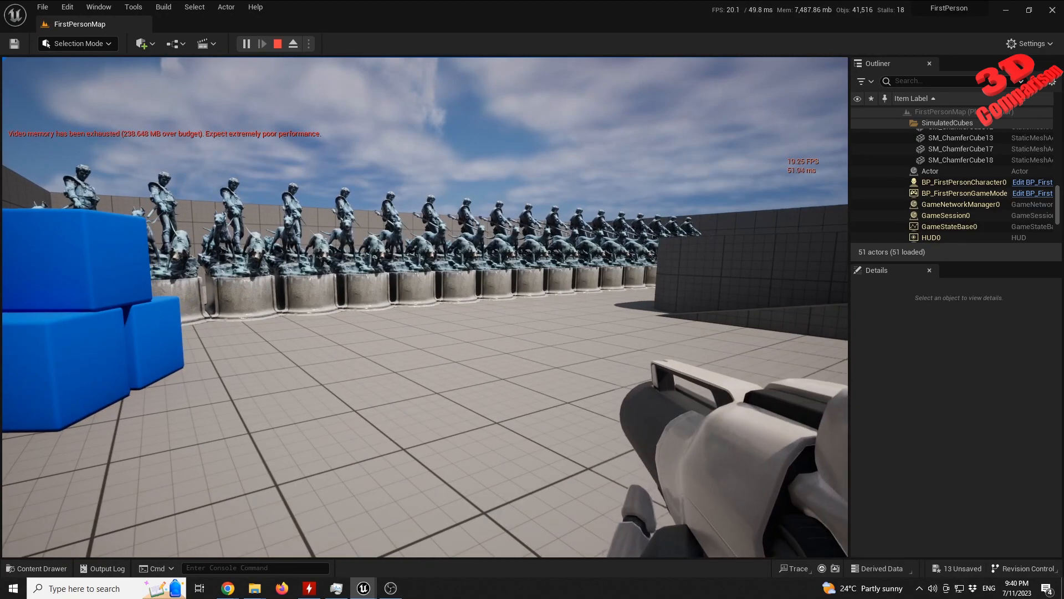
key(w)
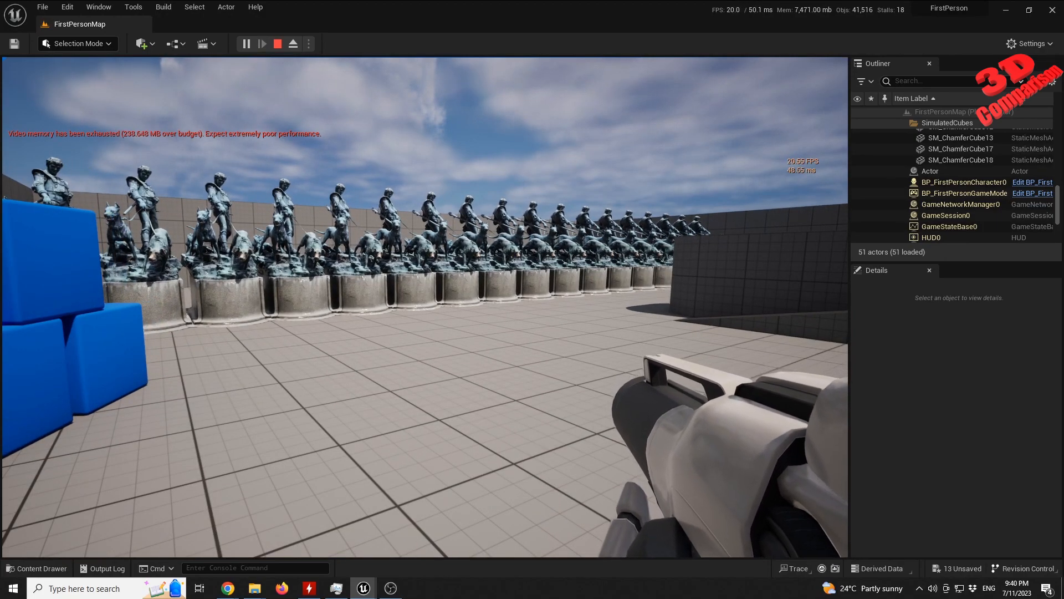
key(w)
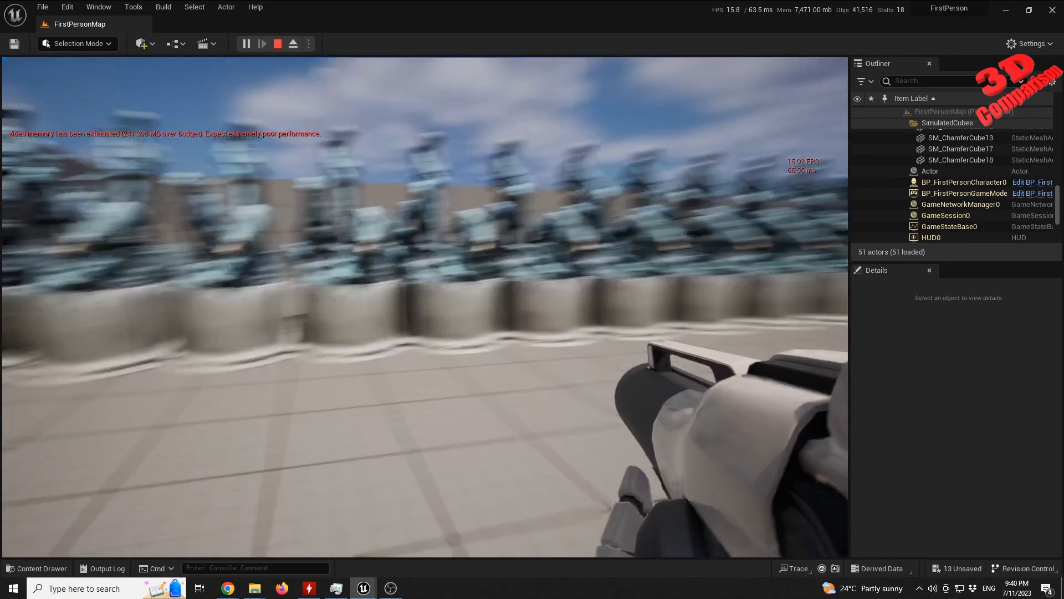
key(s)
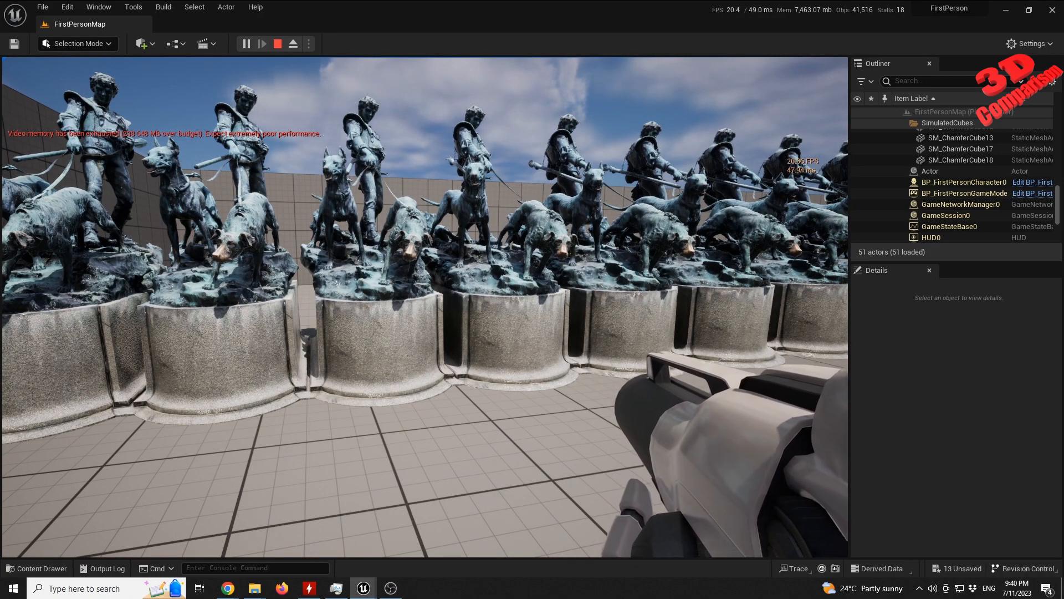
key(s)
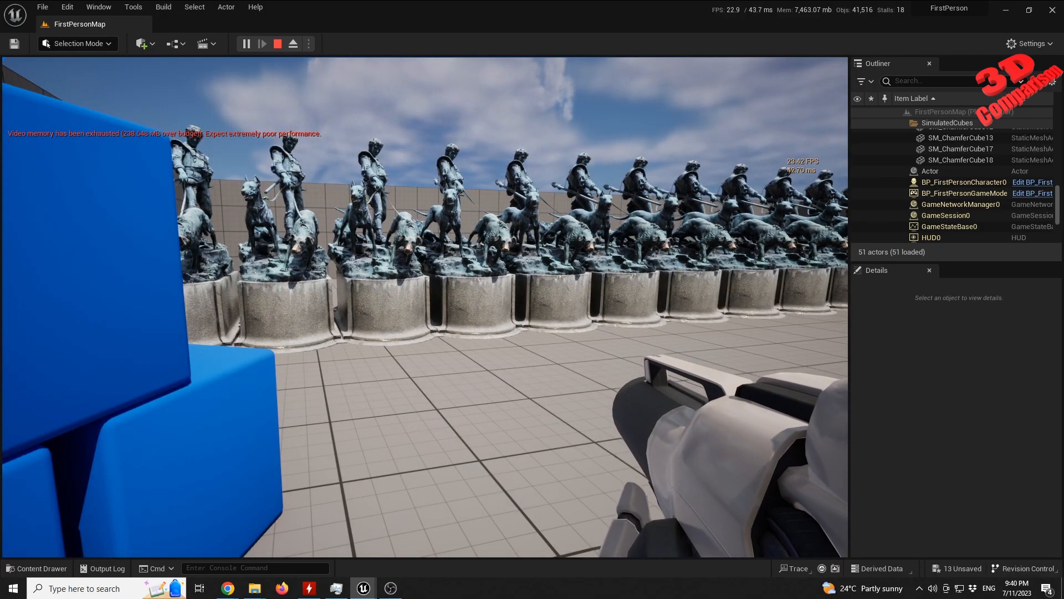
key(s)
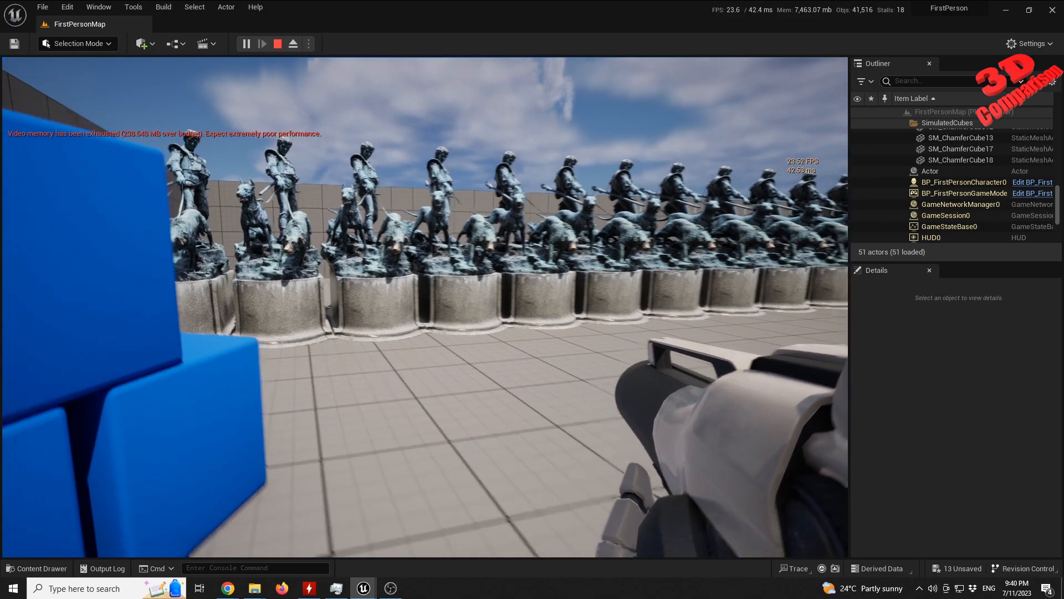
key(Escape)
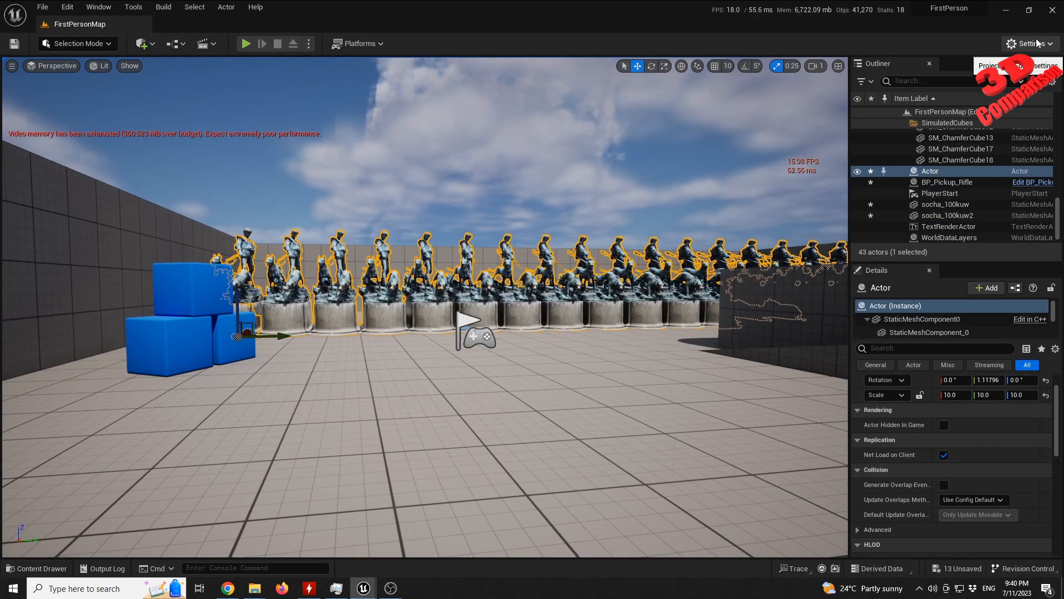
Set the engine scalability quality to Medium for all groups and move the viewport closer to the statue row.
click(1037, 43)
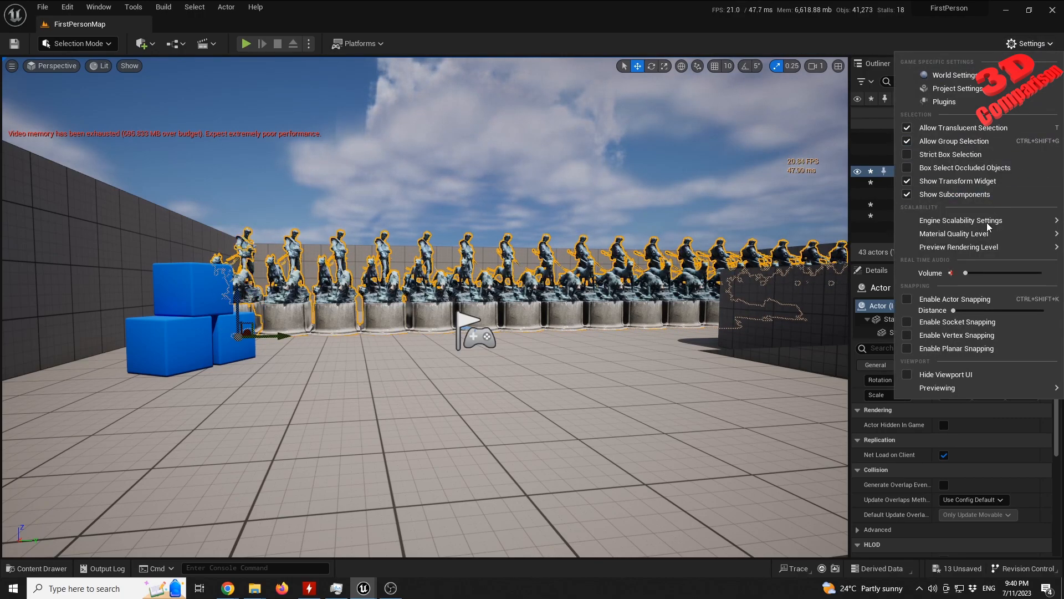
mouse_move(988, 222)
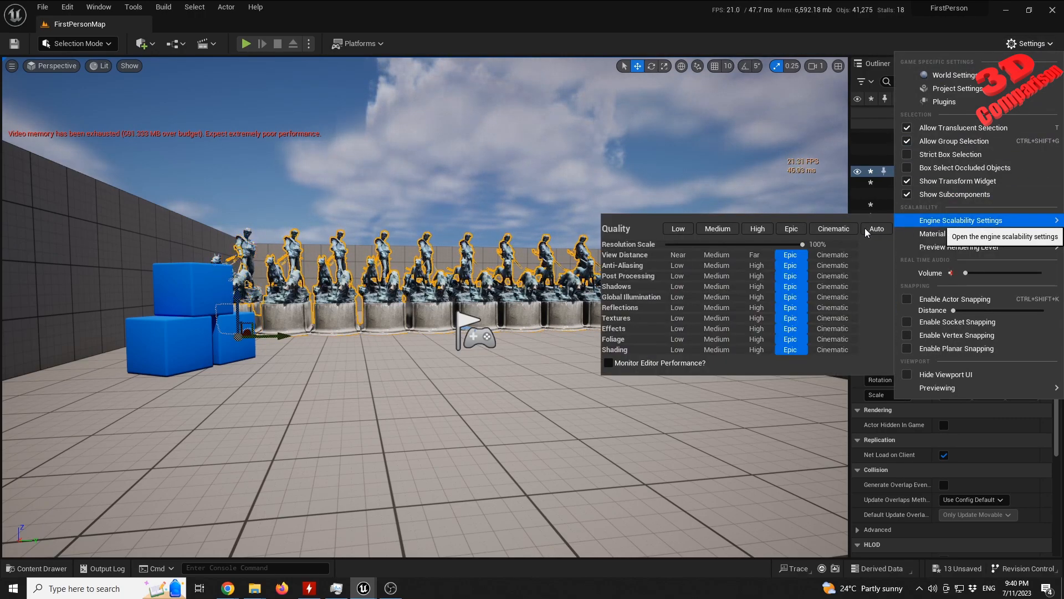
click(717, 229)
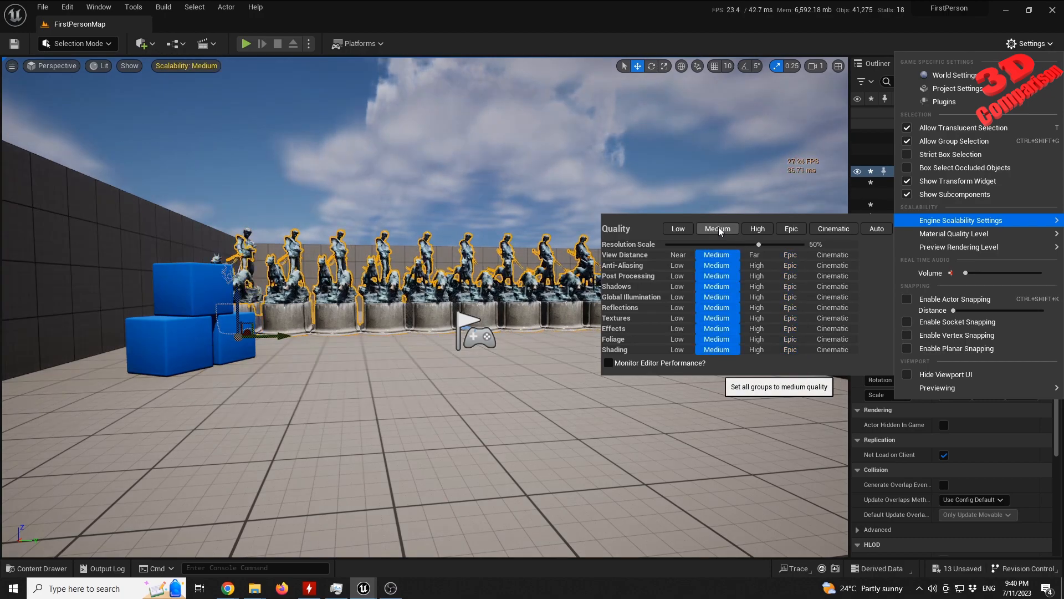
key(Escape)
key(Up)
key(Left)
key(Right)
key(Down)
key(Left)
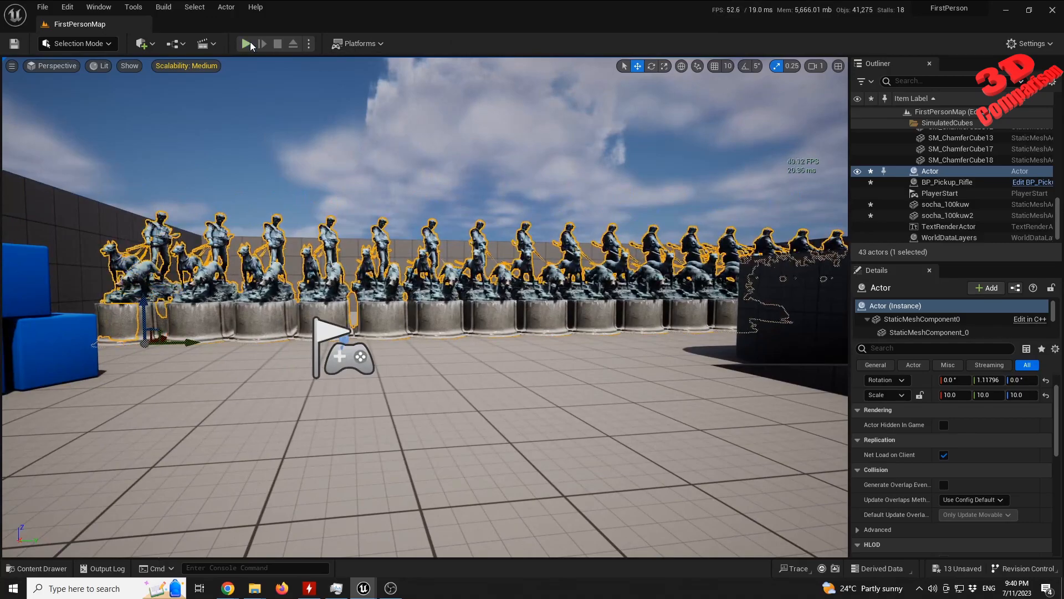
Start a play session at Medium scalability and approach the statues to examine their close-up detail.
click(246, 43)
click(462, 338)
key(w)
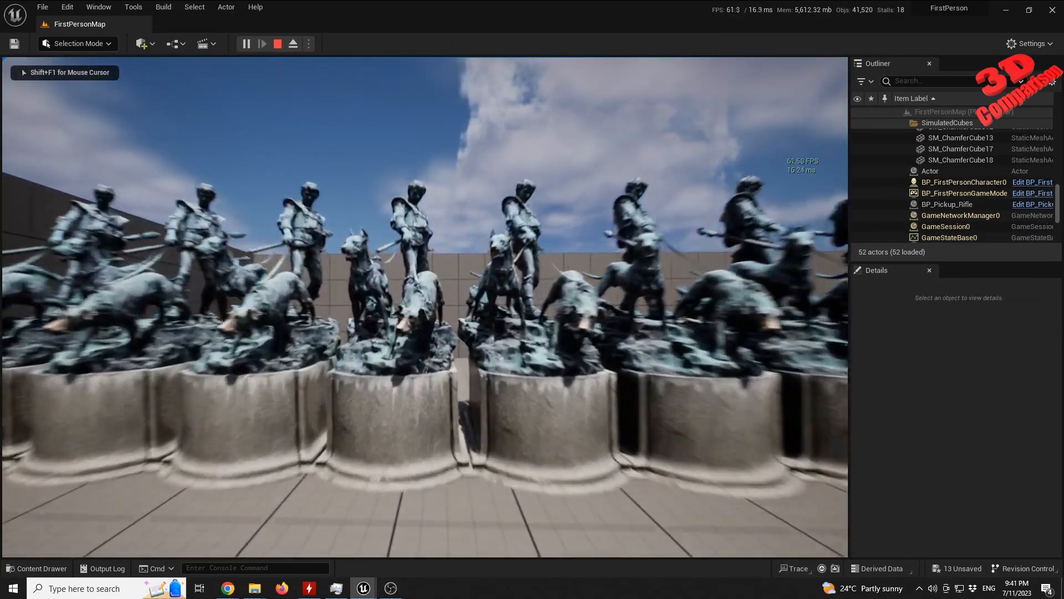
key(d)
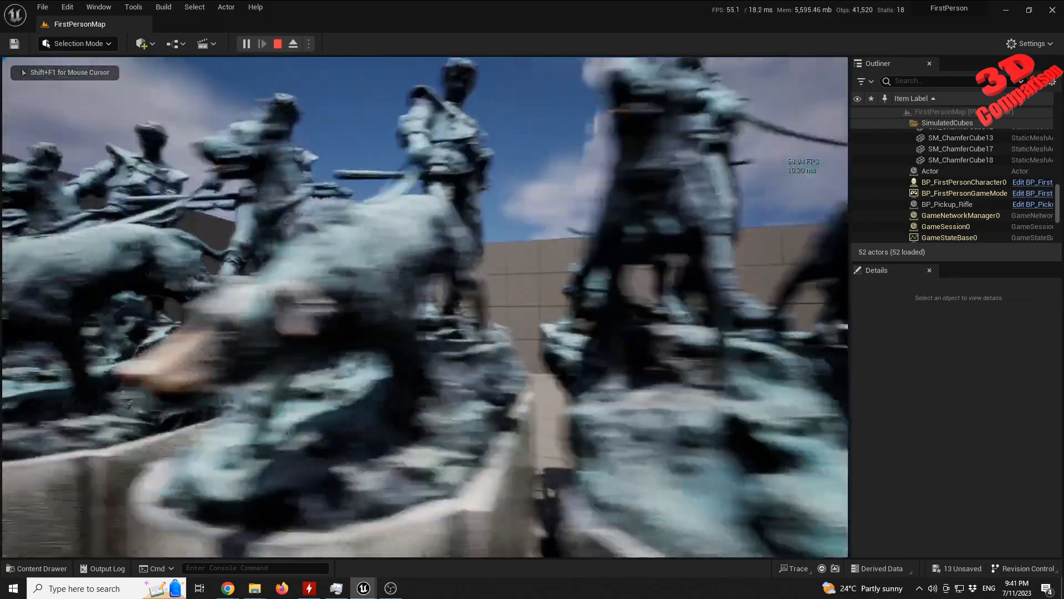
key(space)
key(d)
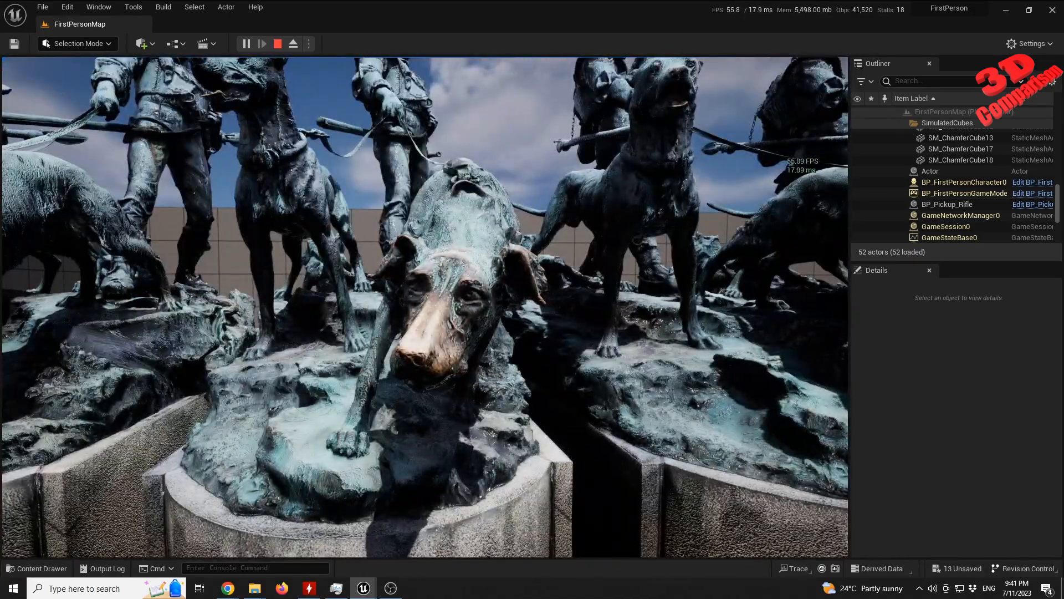
Walk along the statue row to its far end and pick up the rifle.
key(a)
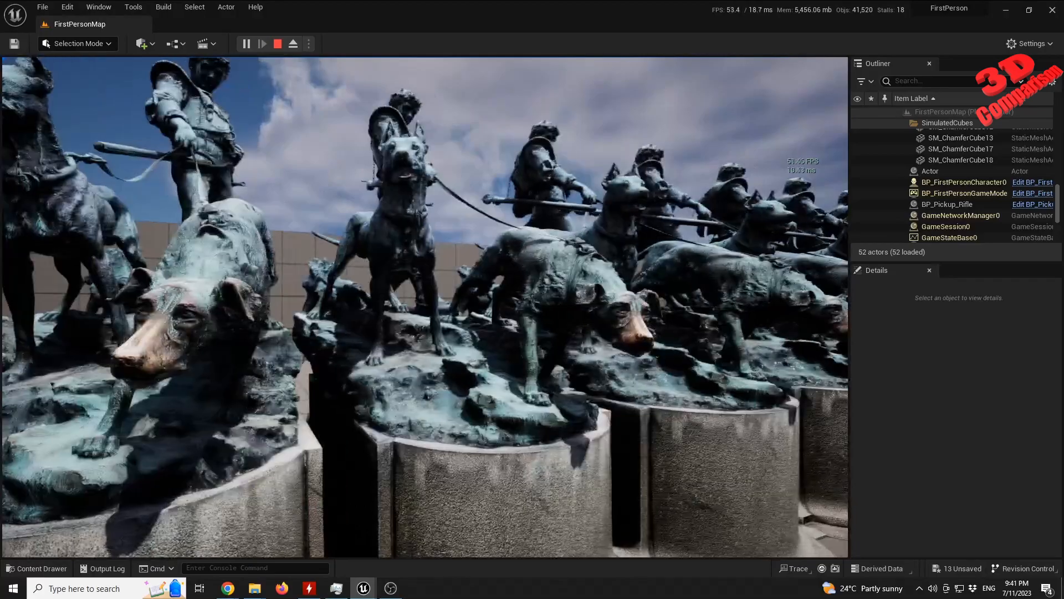
key(d)
key(w)
key(w)
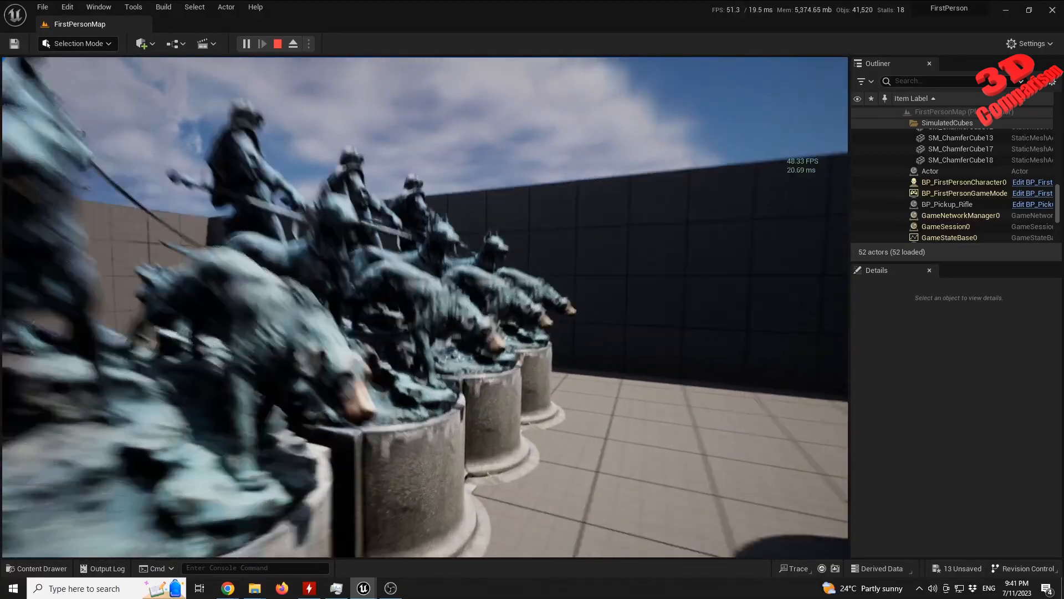
key(w)
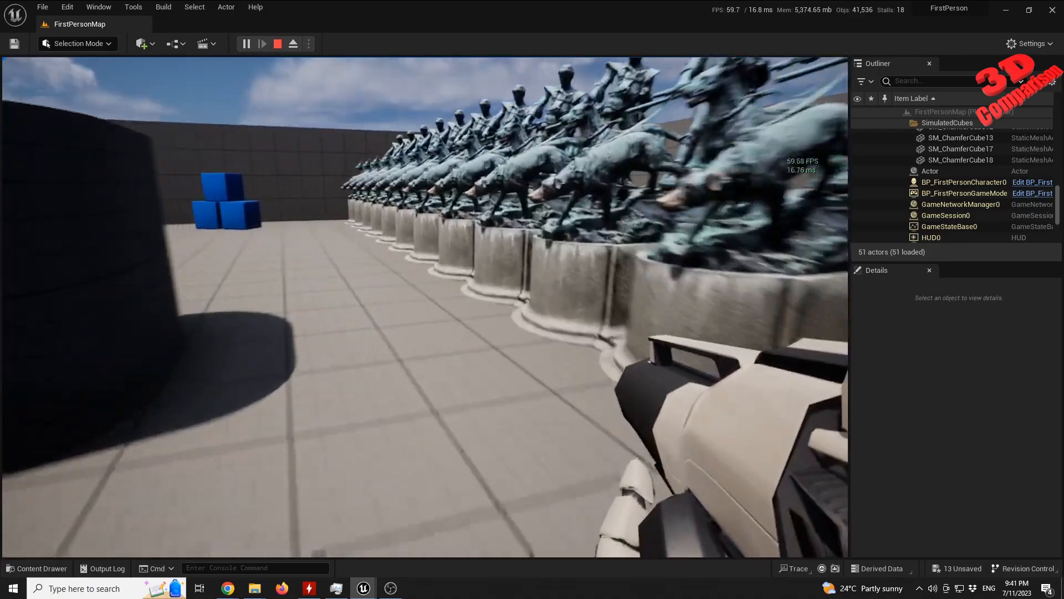
Fire several projectiles while walking along the statue row to test how the scene performs.
click(425, 307)
click(425, 307)
click(426, 308)
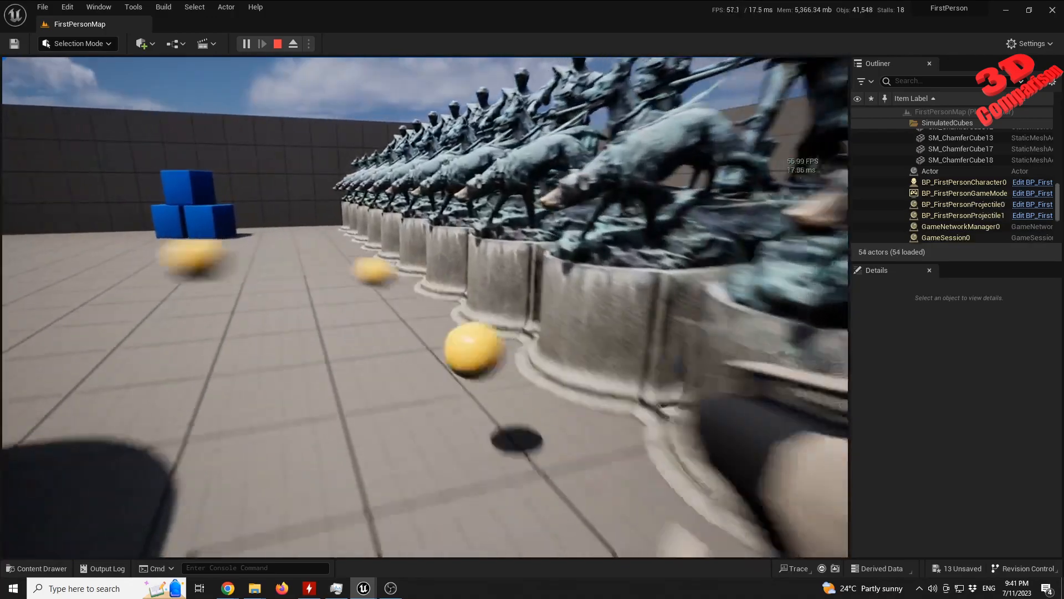
key(w)
click(425, 308)
click(425, 307)
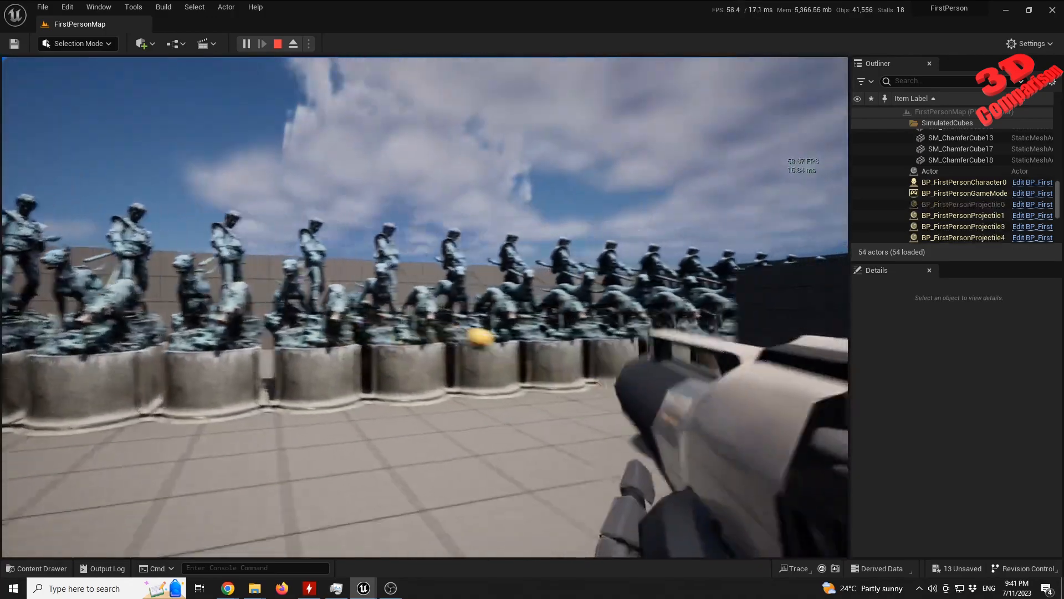
key(w)
click(425, 307)
click(425, 307)
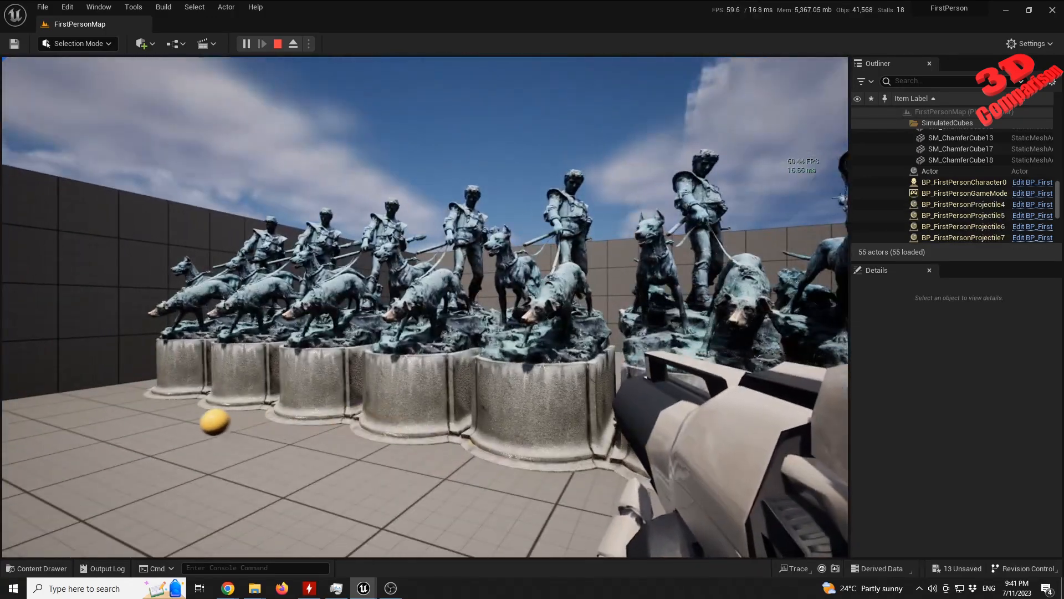
Walk to the end of the statue row and back, observing the frame rate at Medium scalability.
key(w)
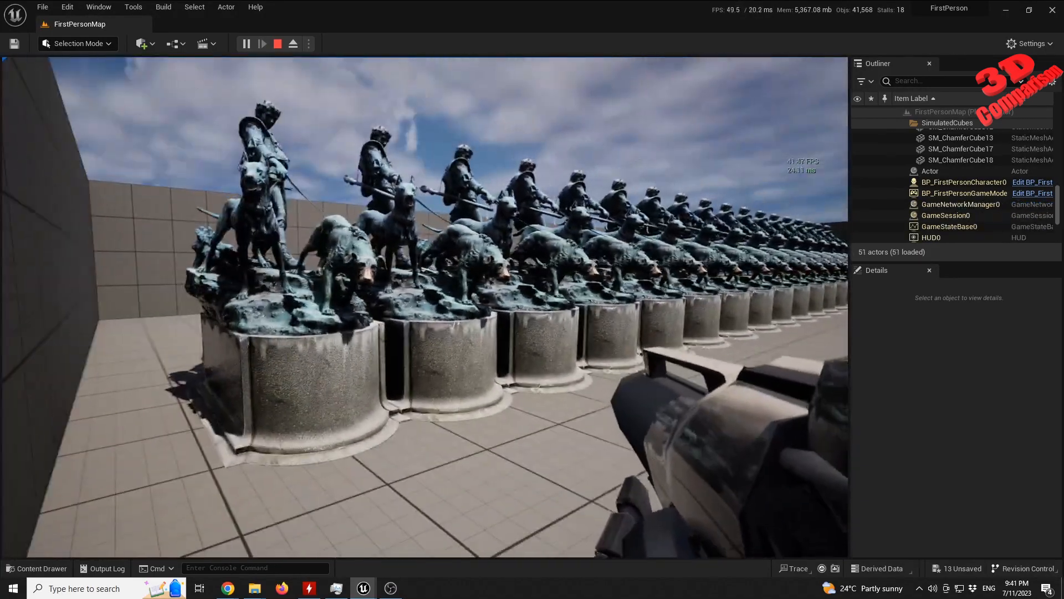
key(d)
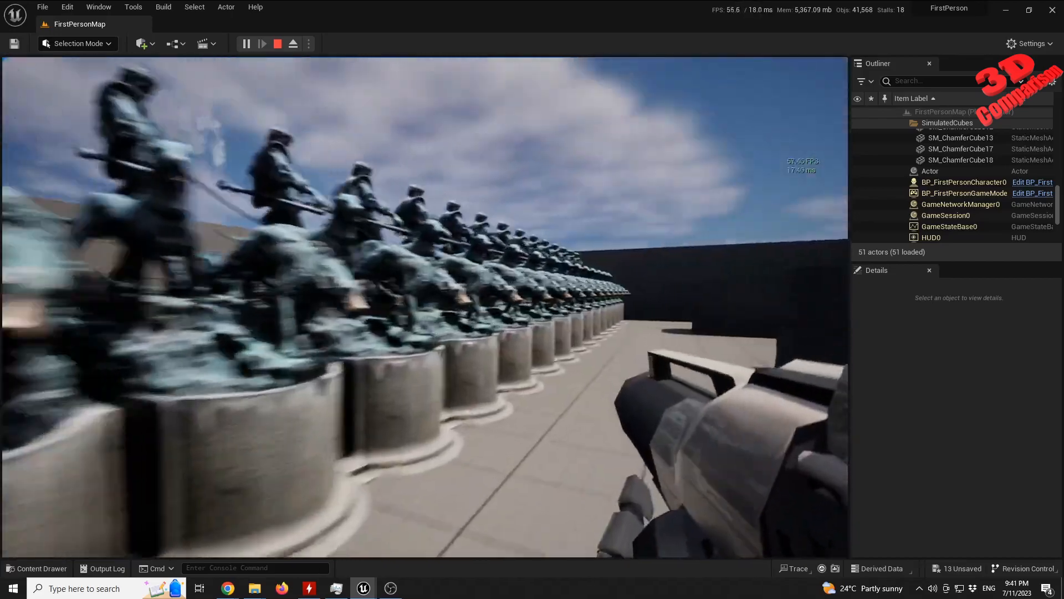
key(w)
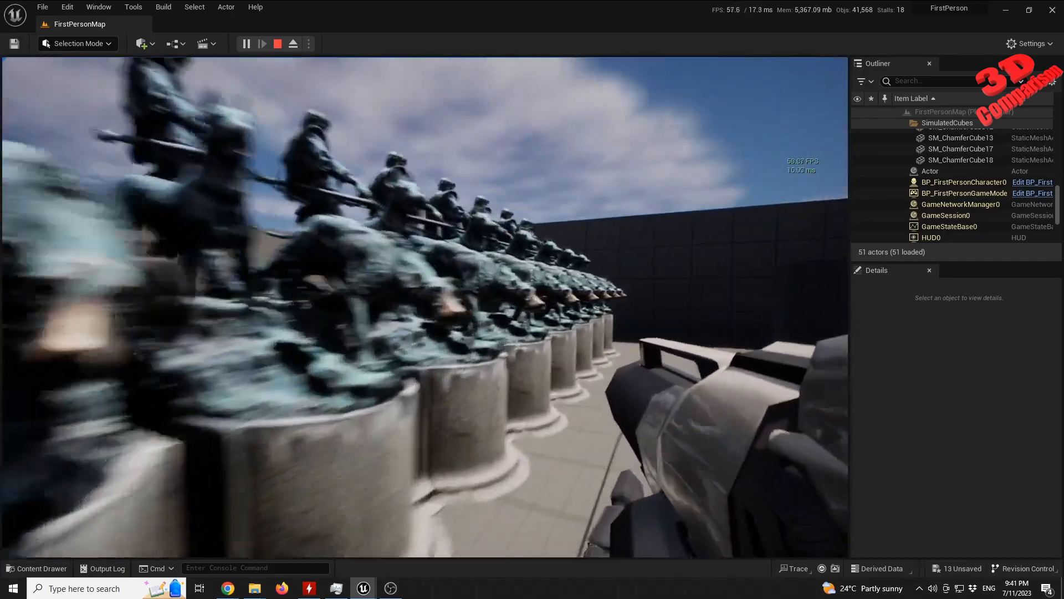
key(s)
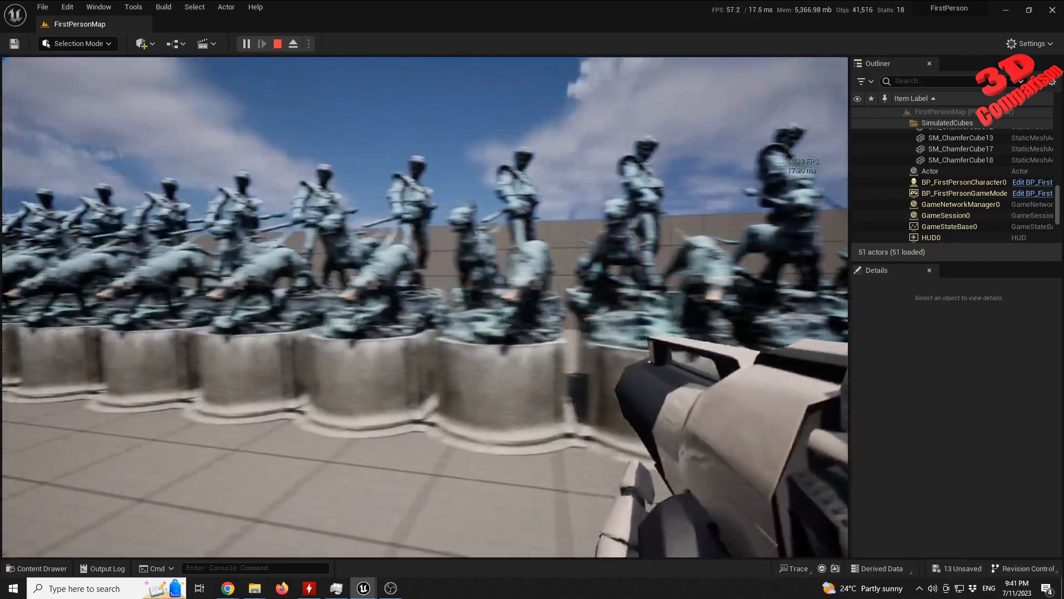
key(w)
key(s)
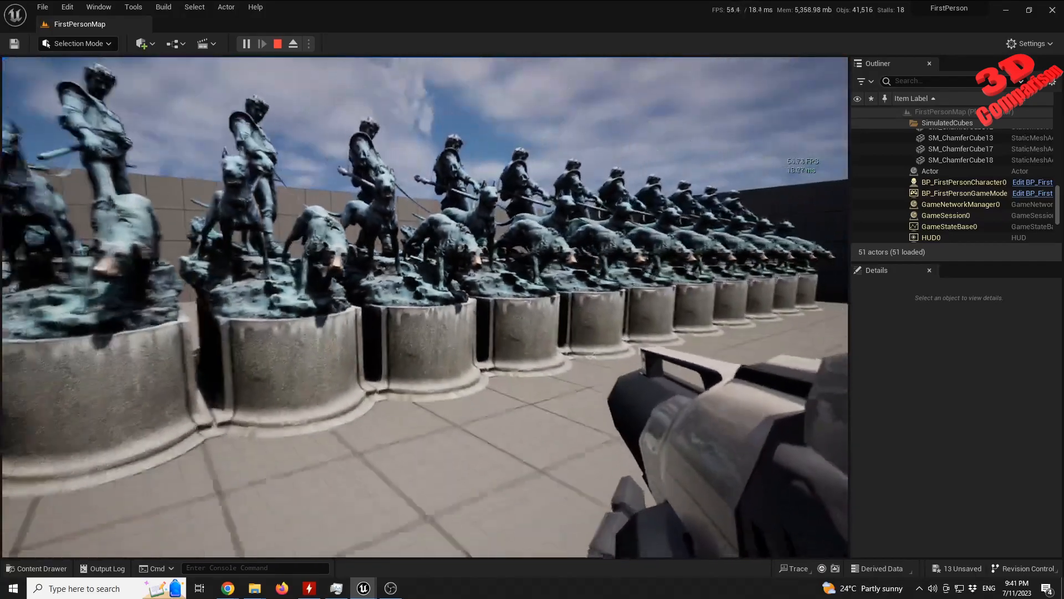
Switch the game view to Unlit and back to Lit, checking the statues up close and from a distance.
key(F1)
key(F3)
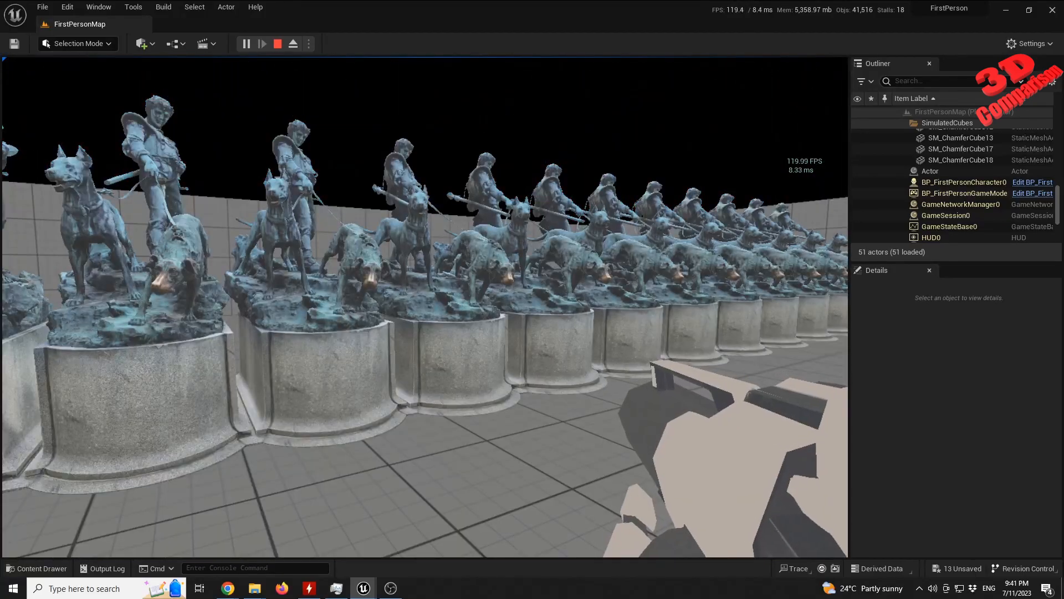
key(w)
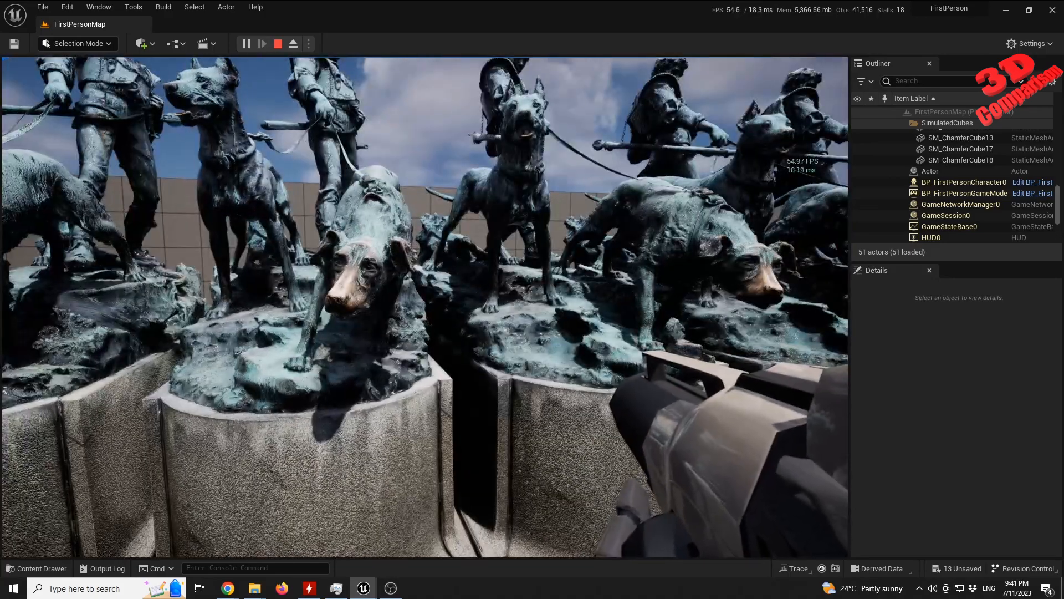
key(s)
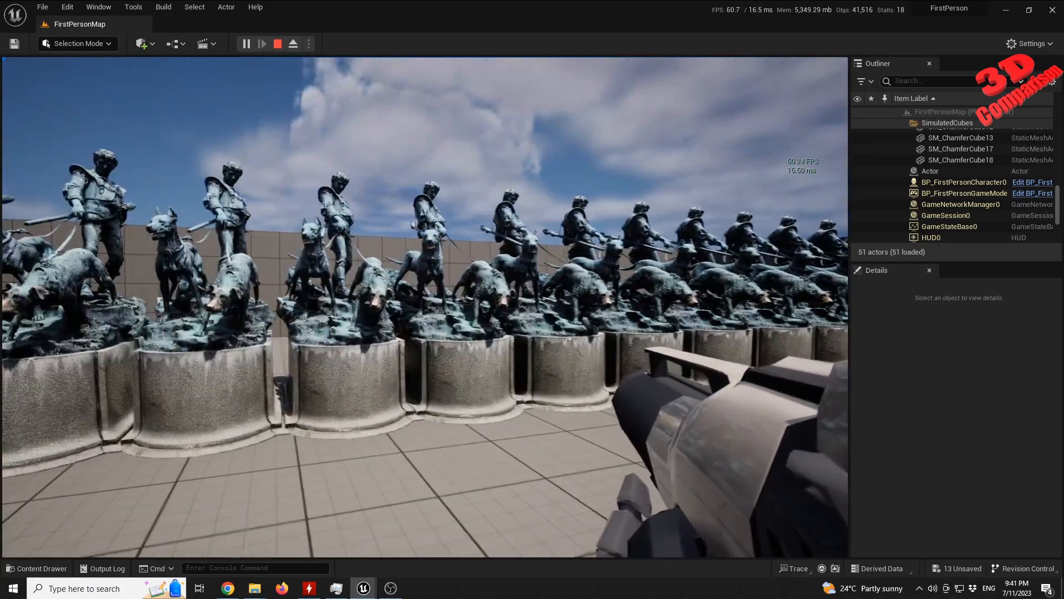
Move in close to the statues and look down the whole row to compare detail and frame rate.
key(d)
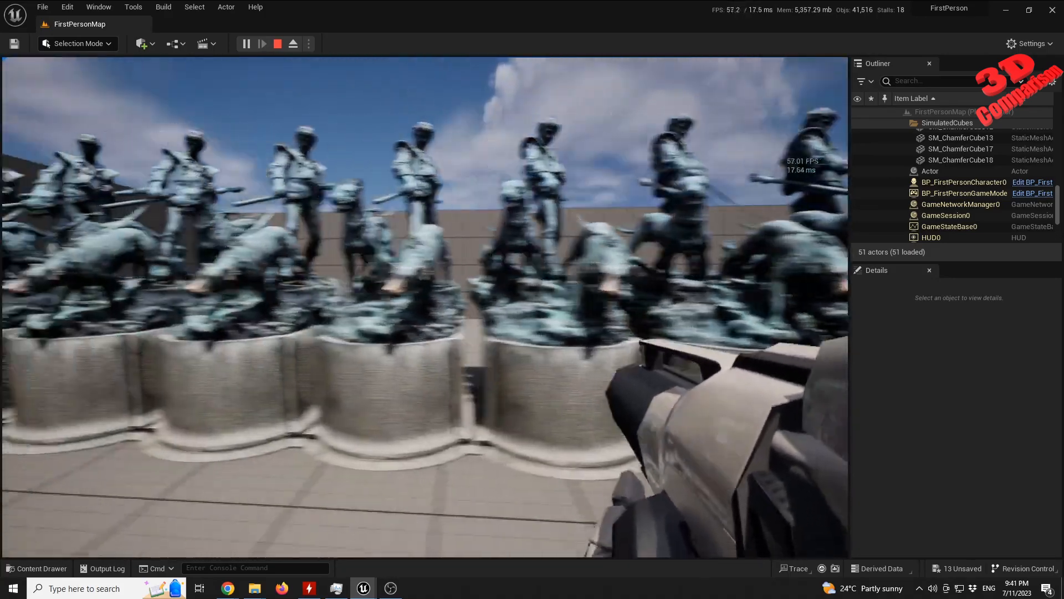
key(w)
key(a)
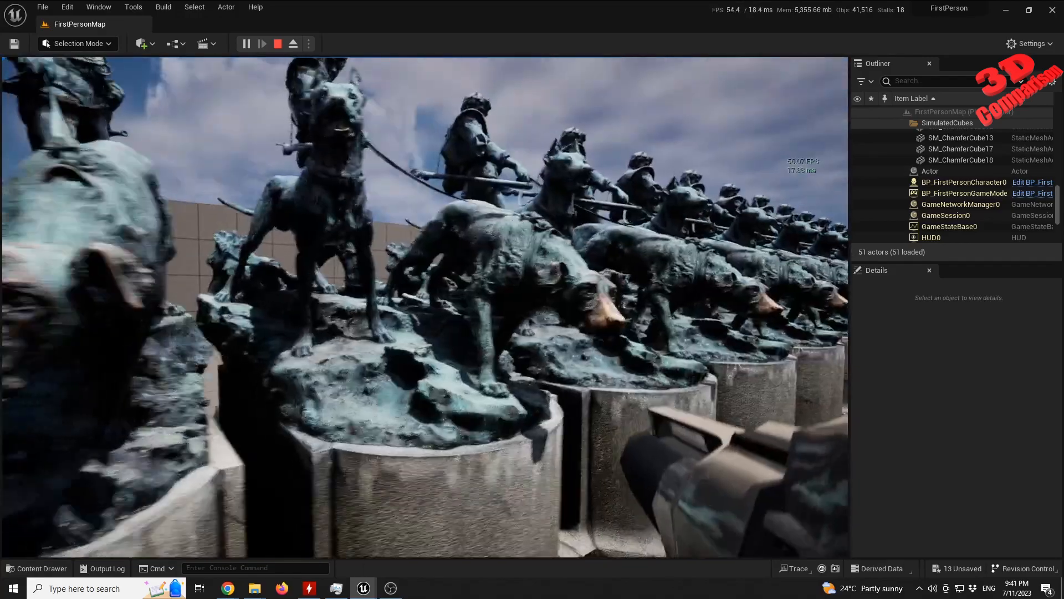
key(d)
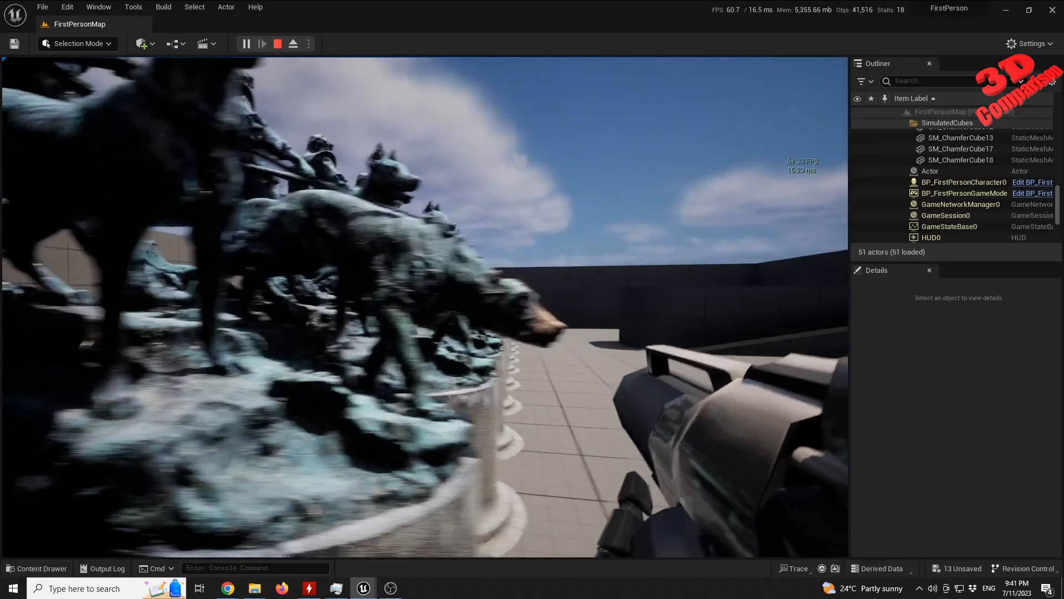
key(d)
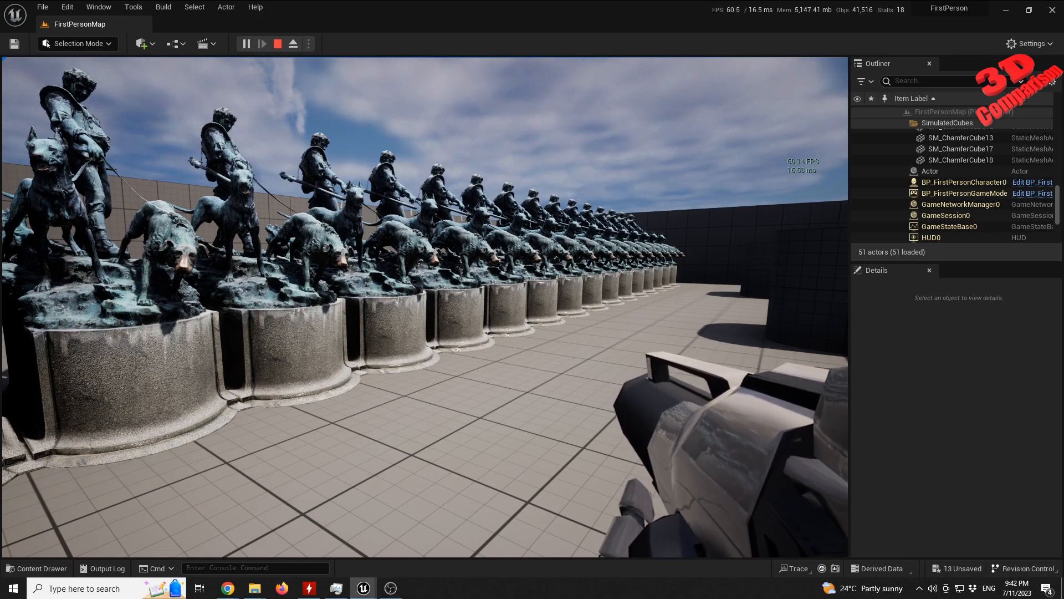
Switch to CPUID HWMonitor to check the GPU temperatures and utilization, and close it.
key(alt+Tab)
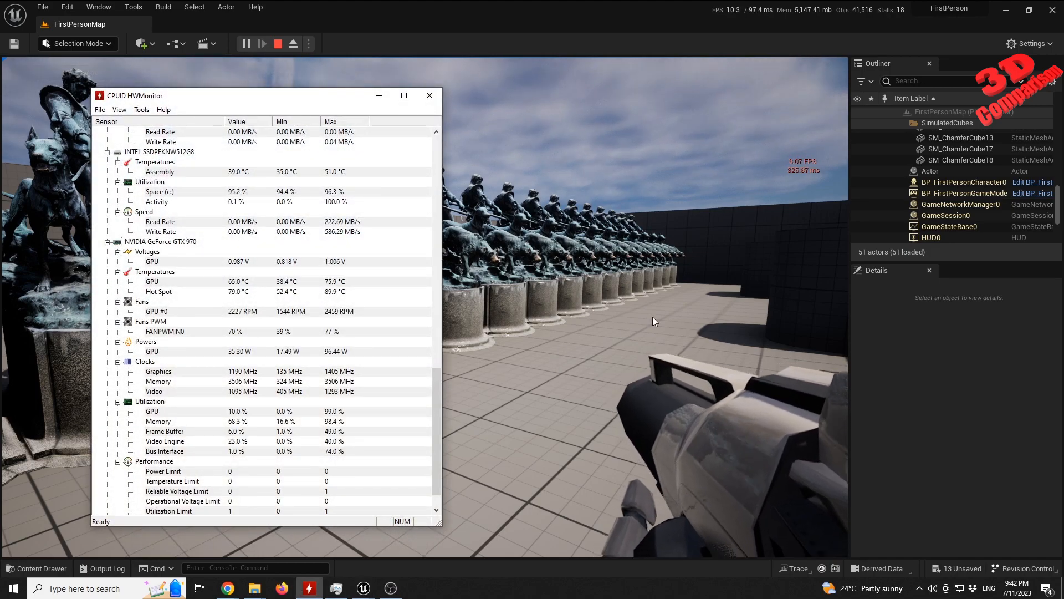
click(429, 96)
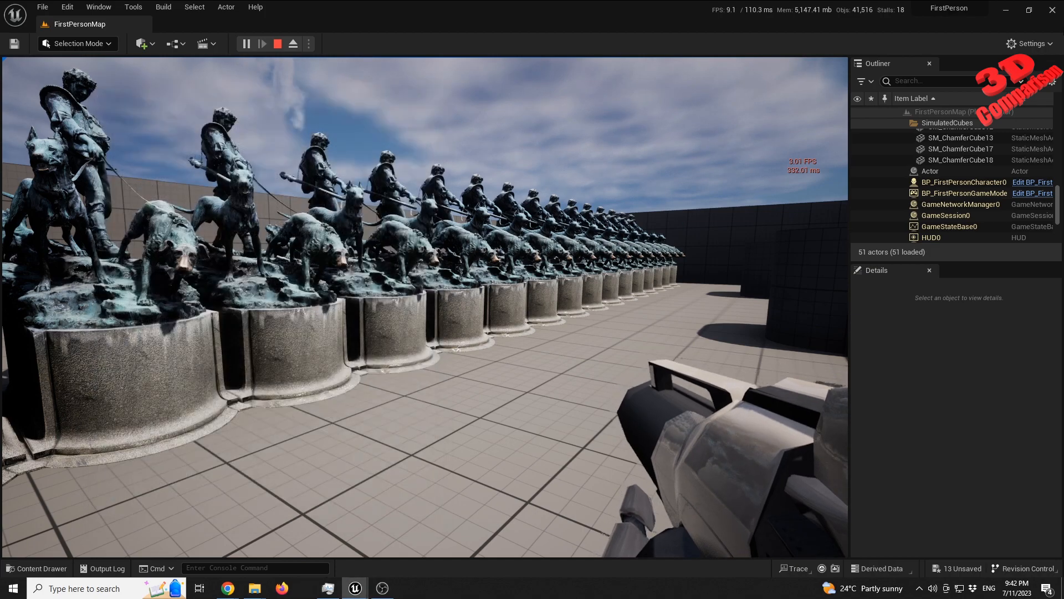